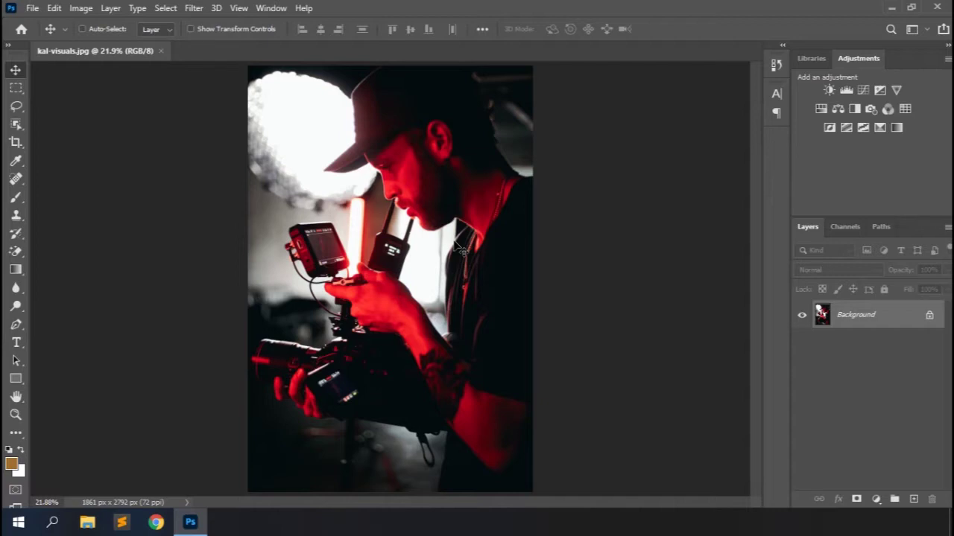
- Try a direct Hue/Saturation adjustment on the Reds (saturation about -27), then undo it
click(79, 9)
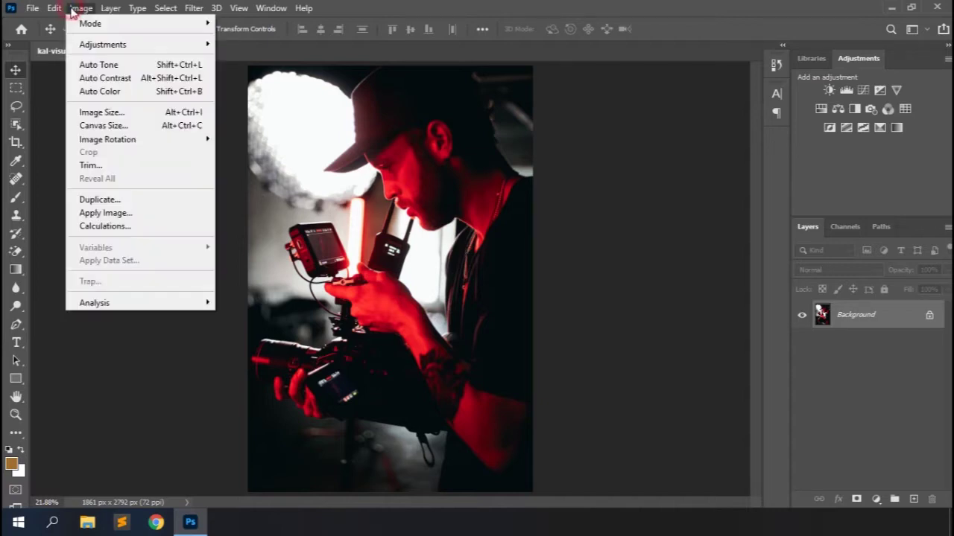
mouse_move(102, 44)
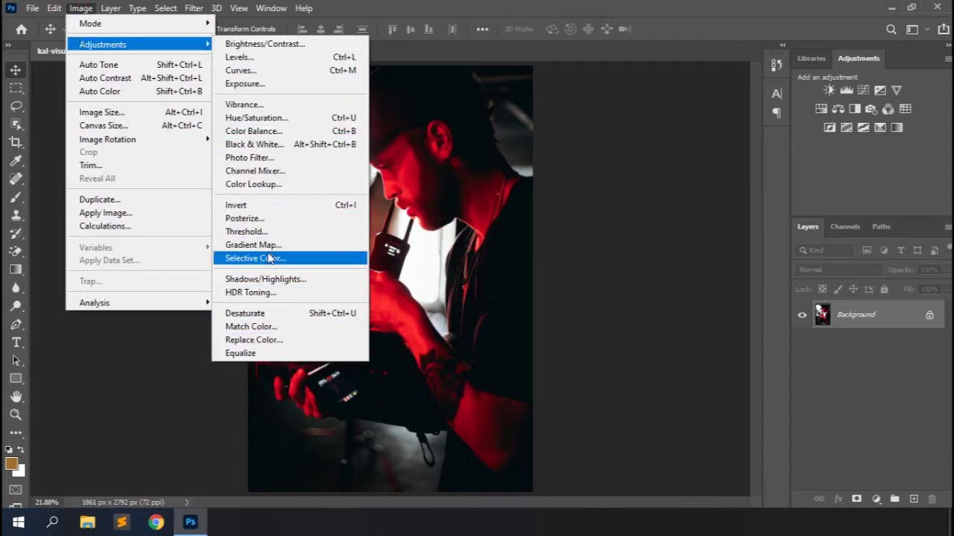
click(287, 119)
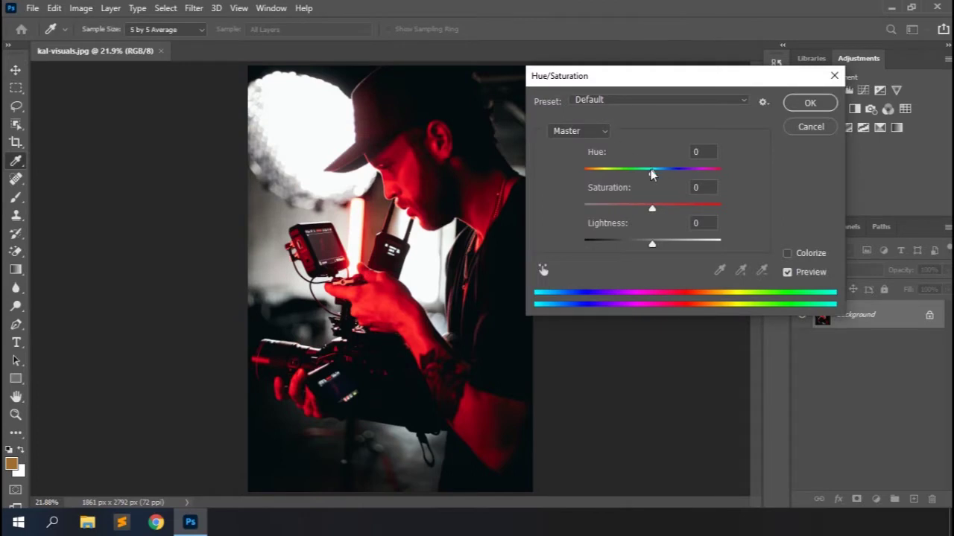
click(596, 131)
click(564, 153)
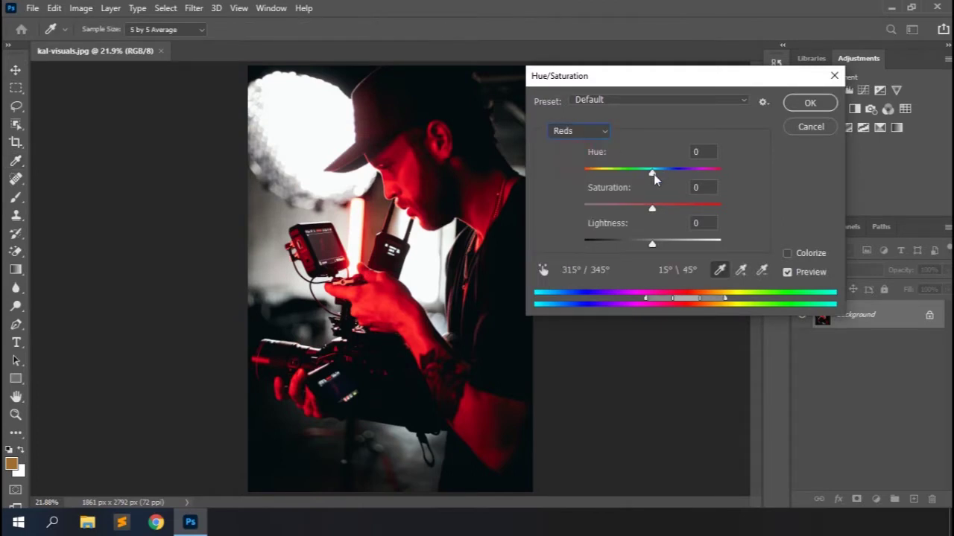
drag(652, 170, 679, 175)
drag(652, 210, 630, 212)
drag(650, 243, 649, 242)
drag(629, 206, 635, 206)
click(802, 108)
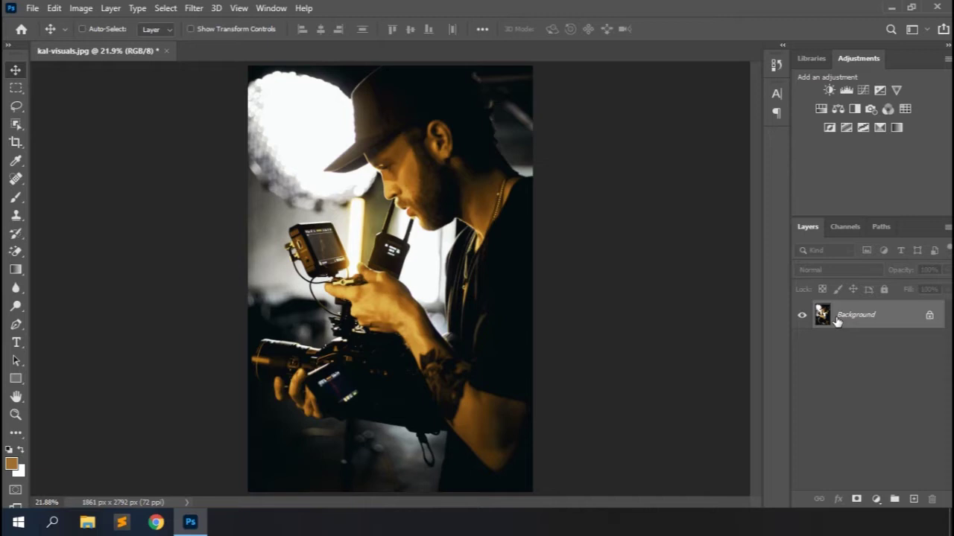
key(ctrl+z)
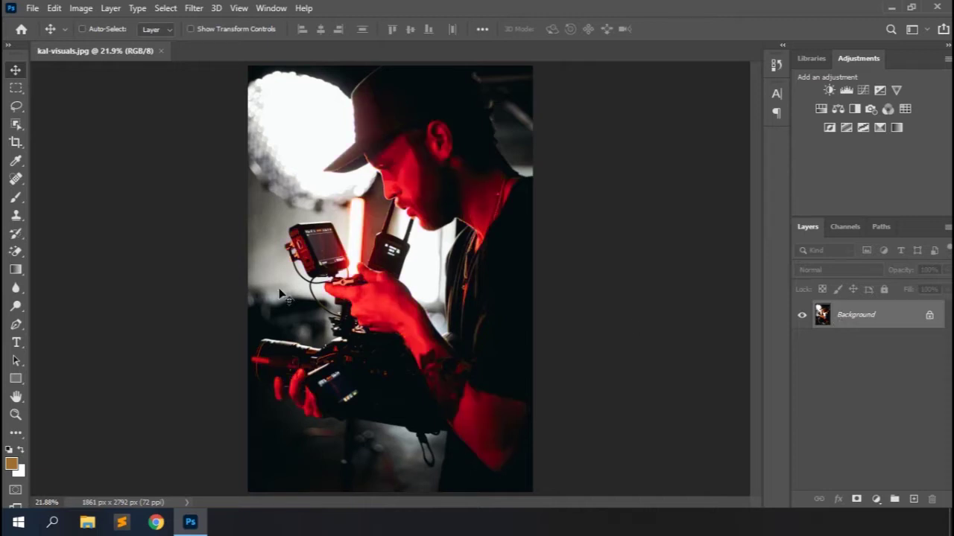
- Add a Hue/Saturation adjustment layer that shifts the Reds toward warm orange (hue +34, saturation -26)
click(110, 8)
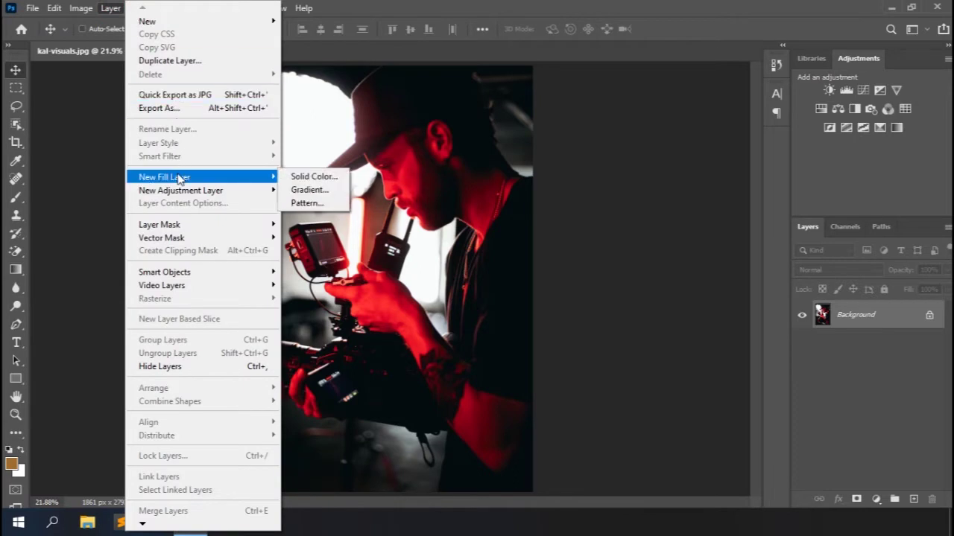
mouse_move(209, 192)
click(321, 264)
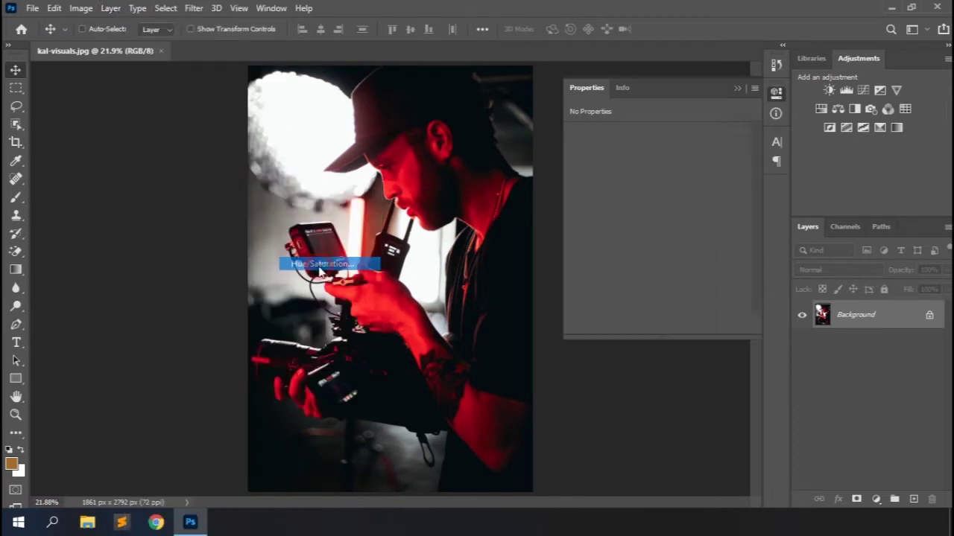
click(600, 147)
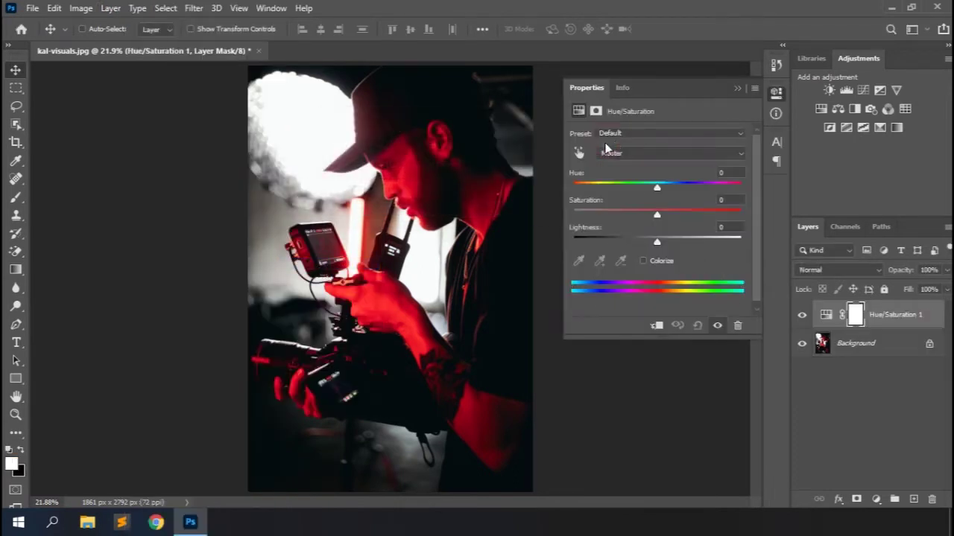
click(618, 153)
click(624, 176)
drag(657, 186, 636, 218)
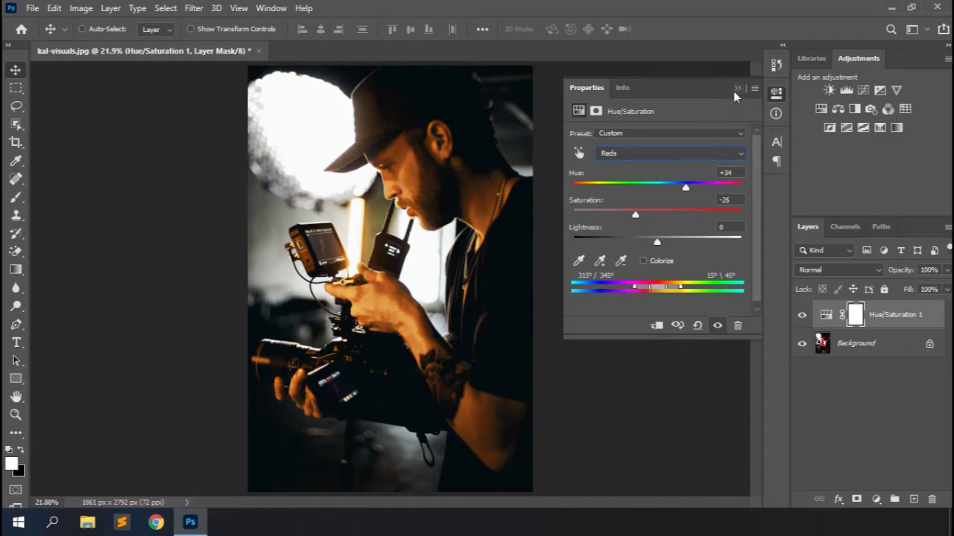
- Collapse Properties, toggle the Hue/Saturation layer's visibility to compare, and browse the panel list
click(735, 90)
click(803, 321)
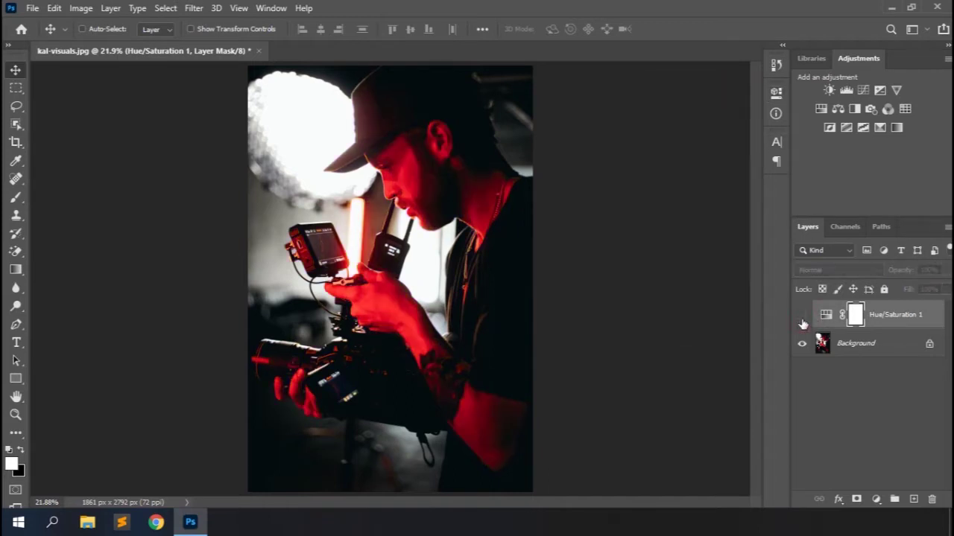
click(802, 319)
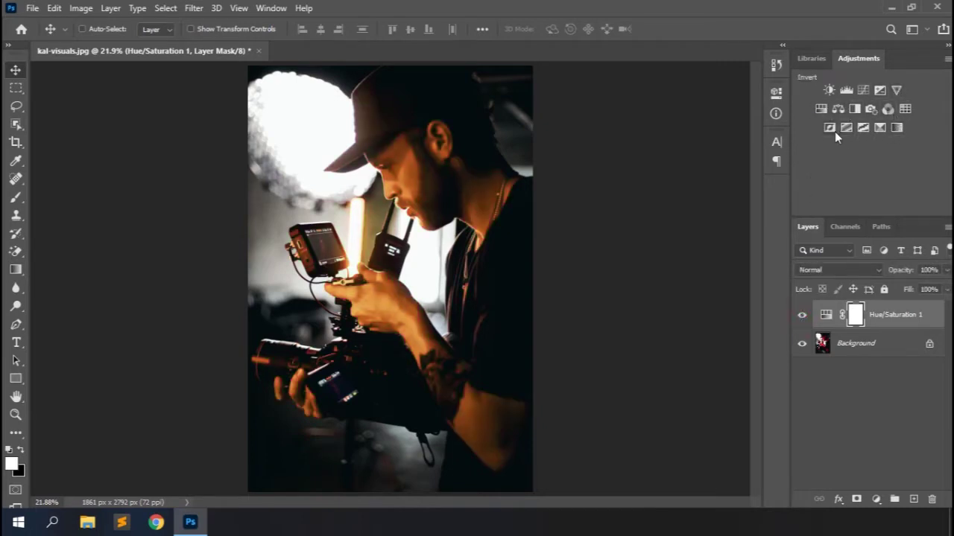
click(272, 8)
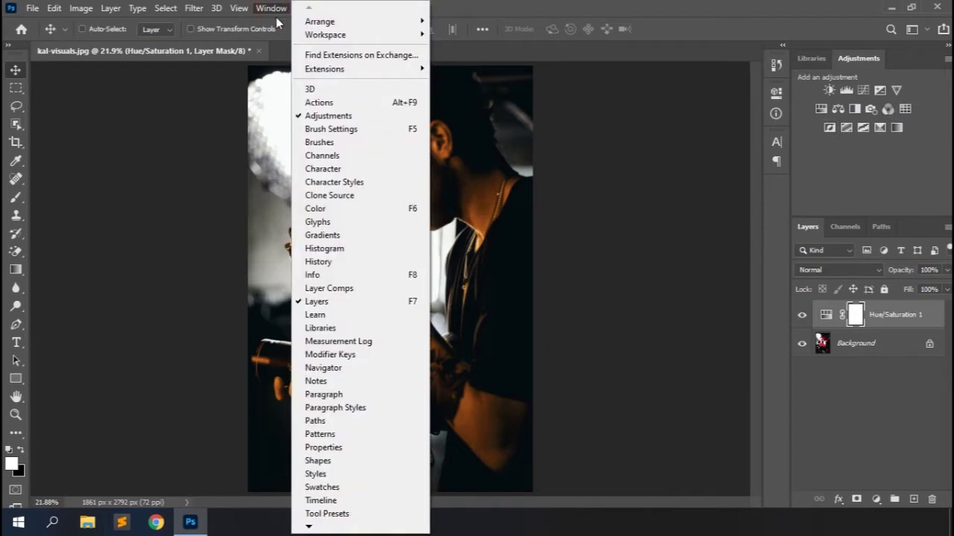
click(549, 5)
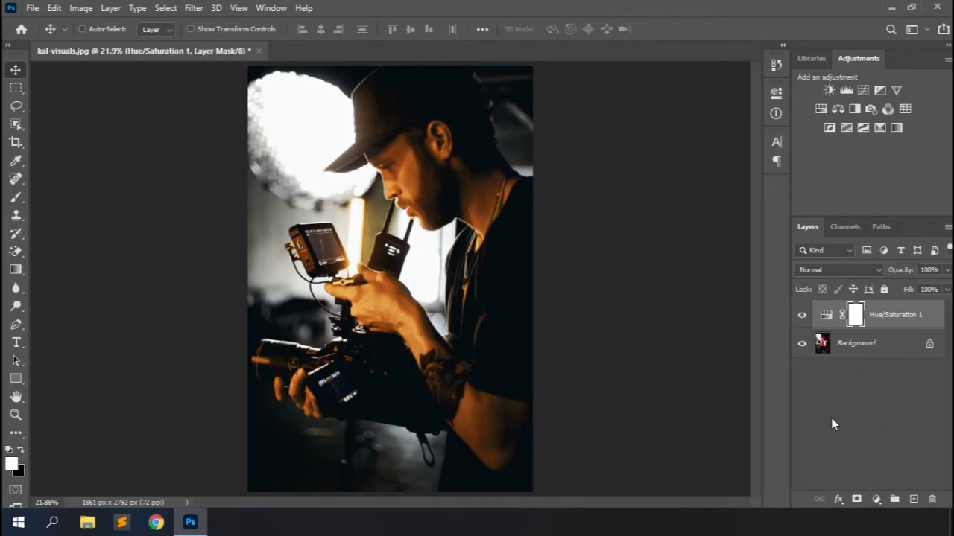
click(877, 500)
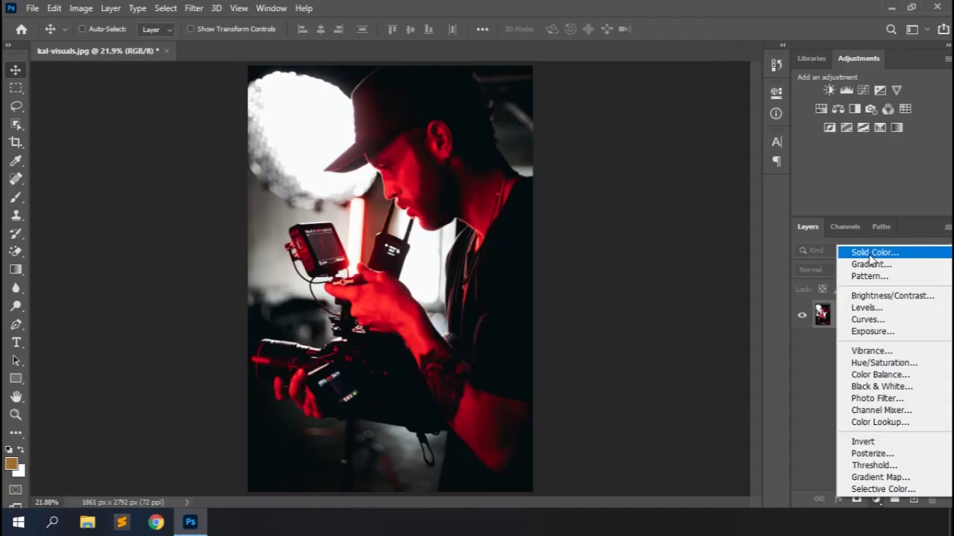
- Add a light orange f1b071 Solid Color fill layer and delete its layer mask
click(869, 255)
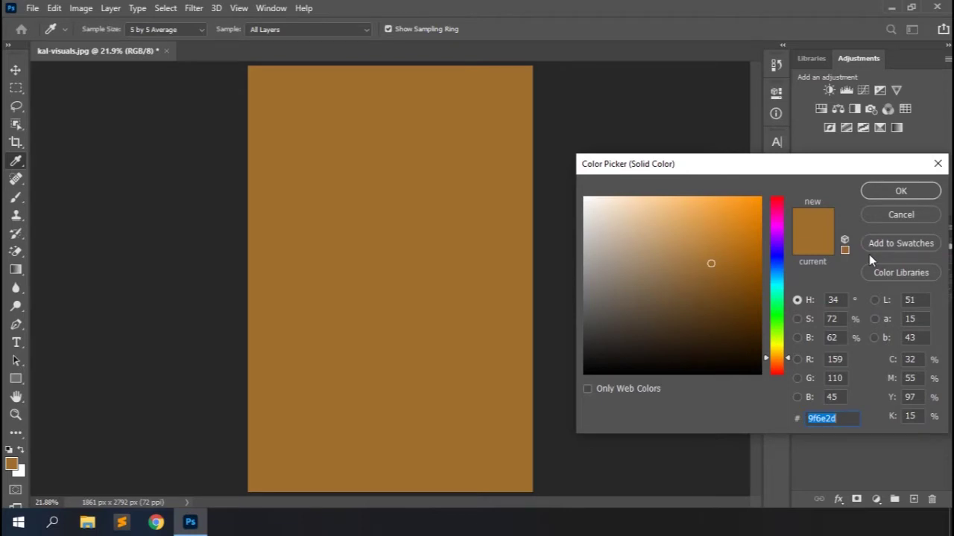
text(f1b071)
click(883, 188)
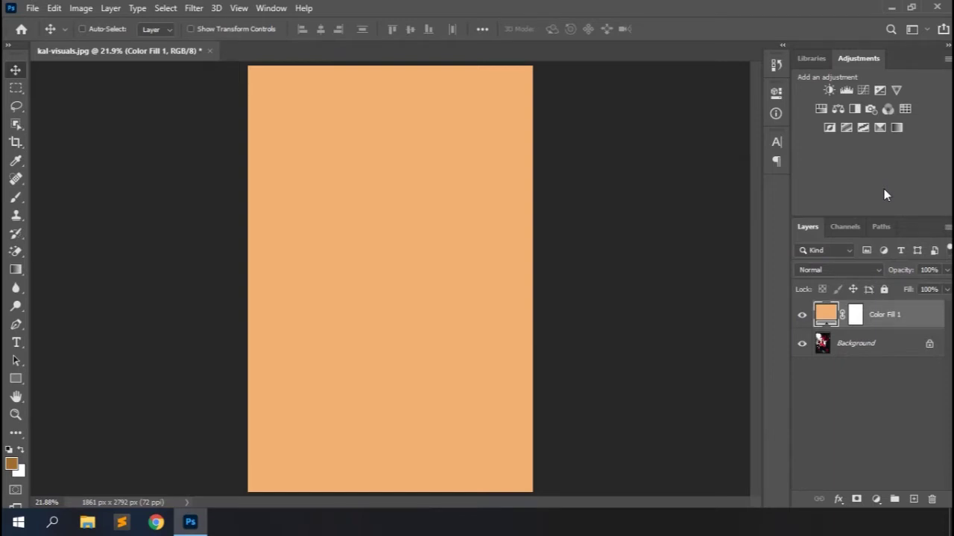
drag(855, 316, 936, 502)
key(Return)
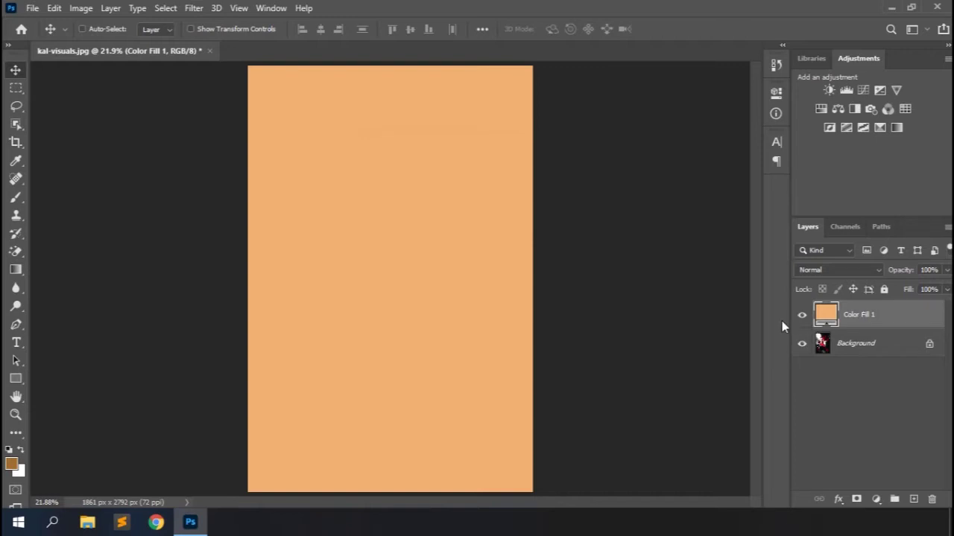
click(853, 270)
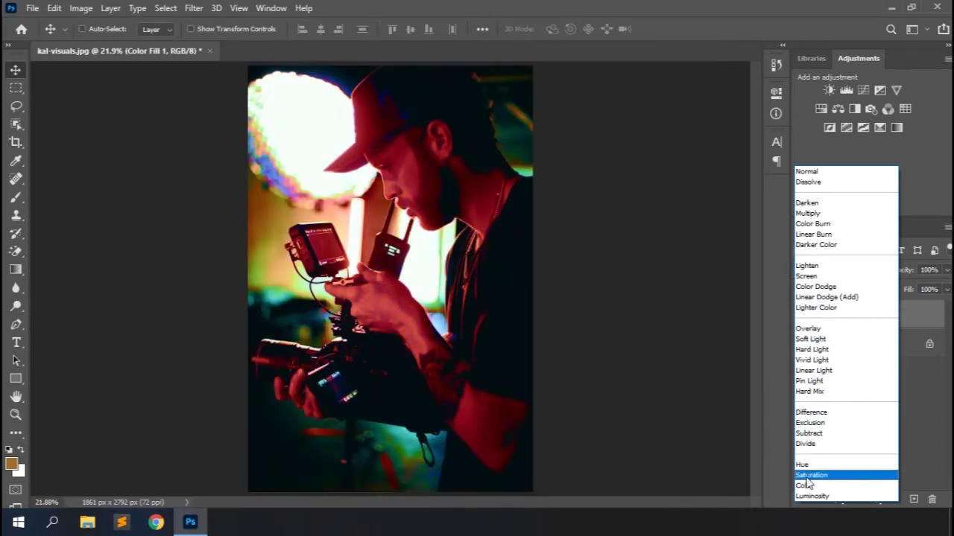
- Set Color Fill 1 to Hue blend at 74% opacity, leave its colour unchanged, and toggle its visibility
click(806, 466)
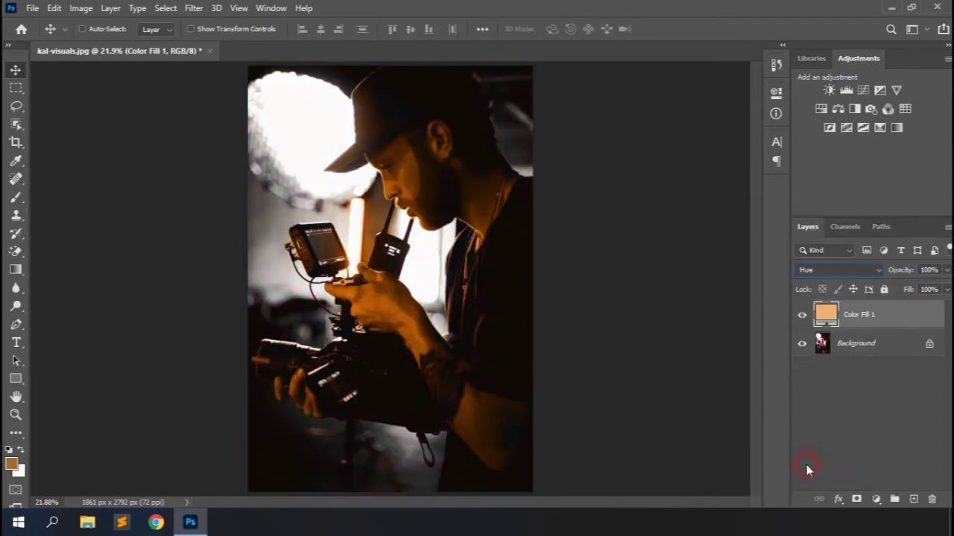
drag(906, 271, 891, 277)
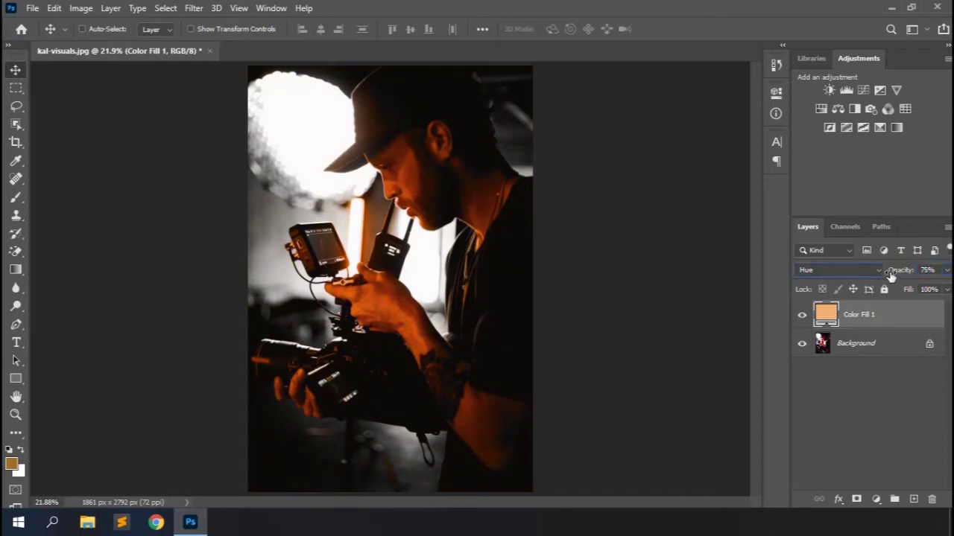
double_click(825, 313)
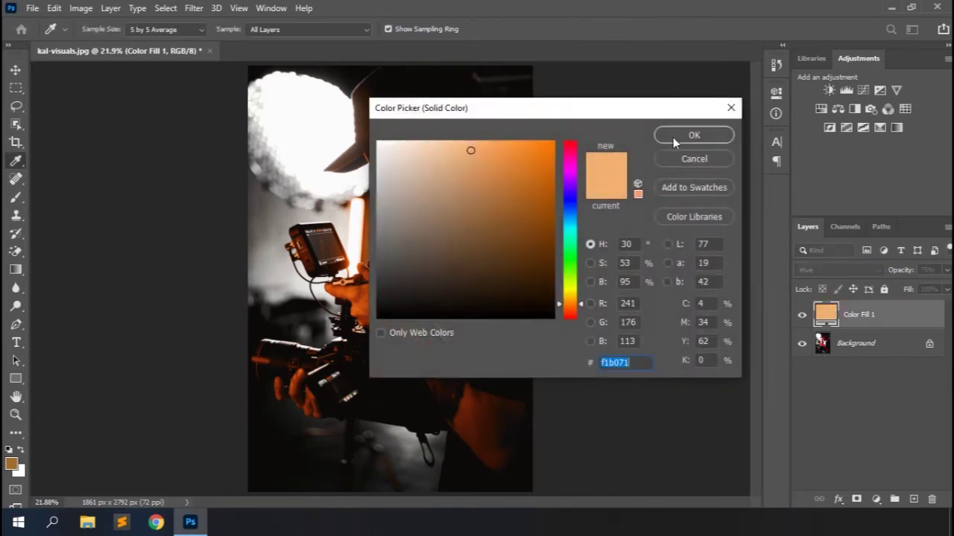
click(705, 159)
click(802, 316)
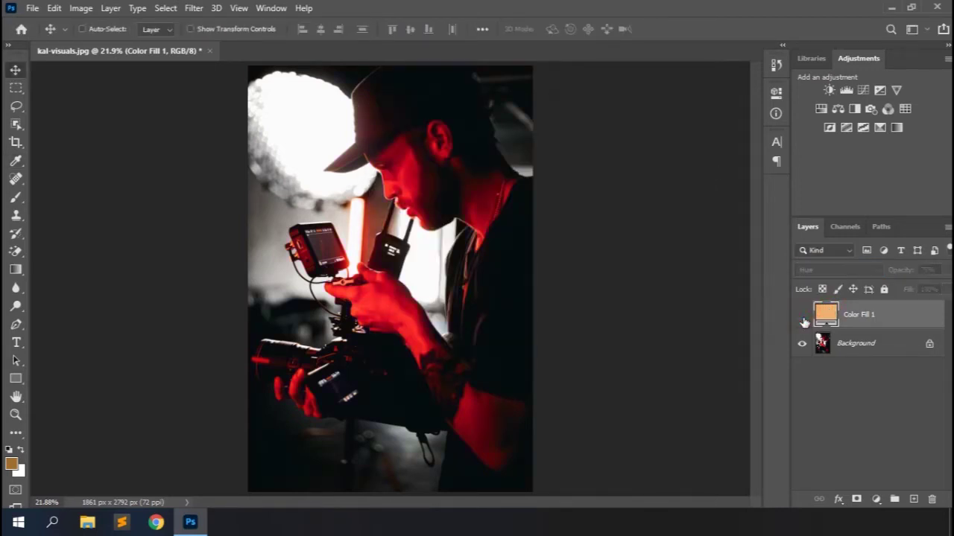
click(803, 317)
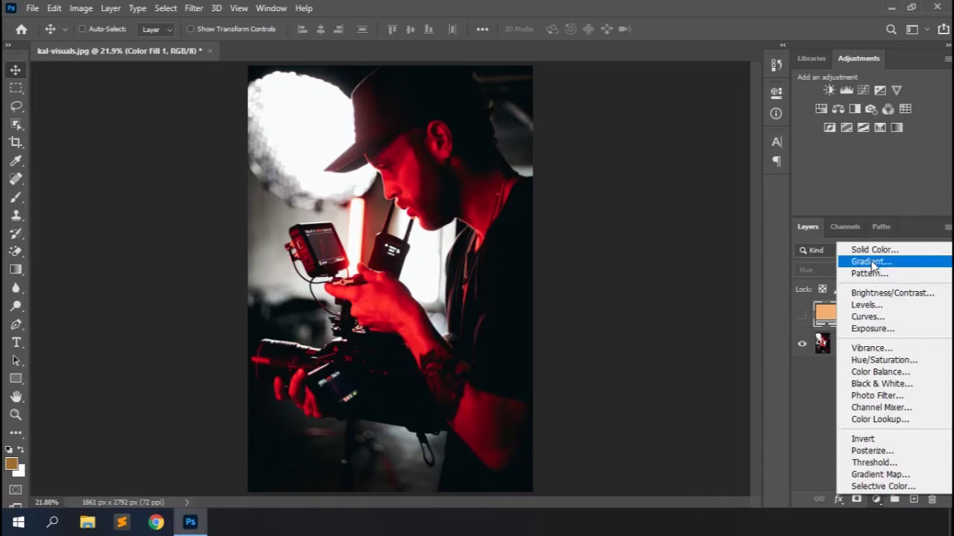
click(871, 263)
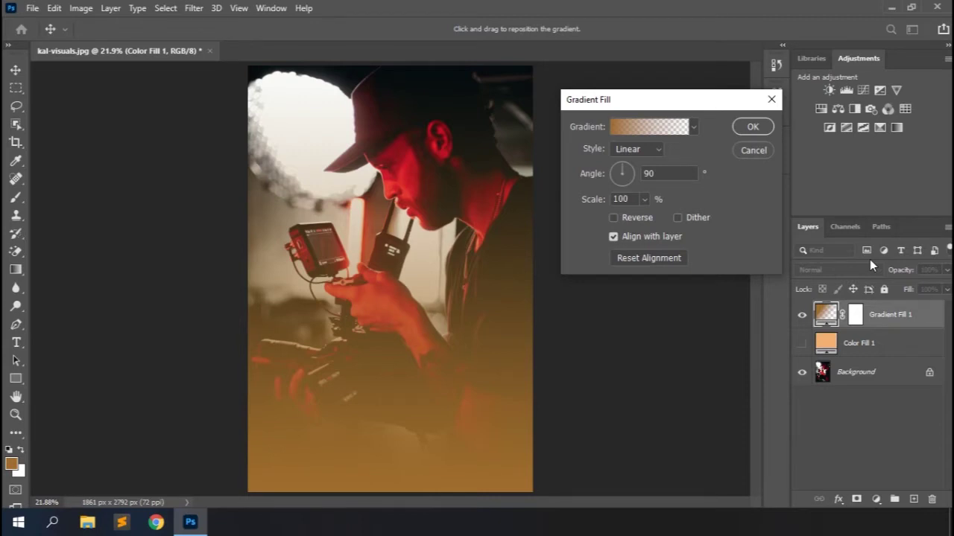
- Fill the gradient layer with the red-orange to yellow preset from the Oranges group
click(694, 129)
scroll(596, 202, down, 3)
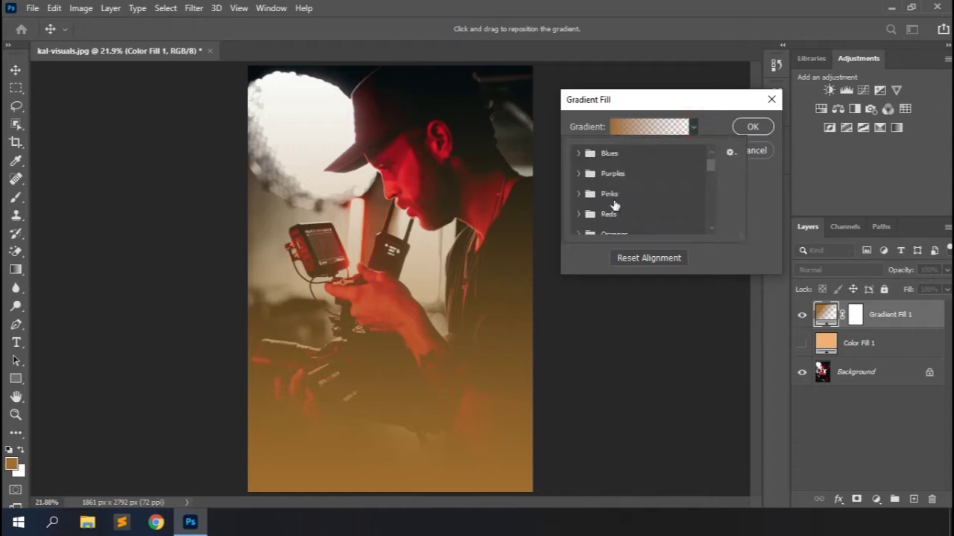
click(583, 211)
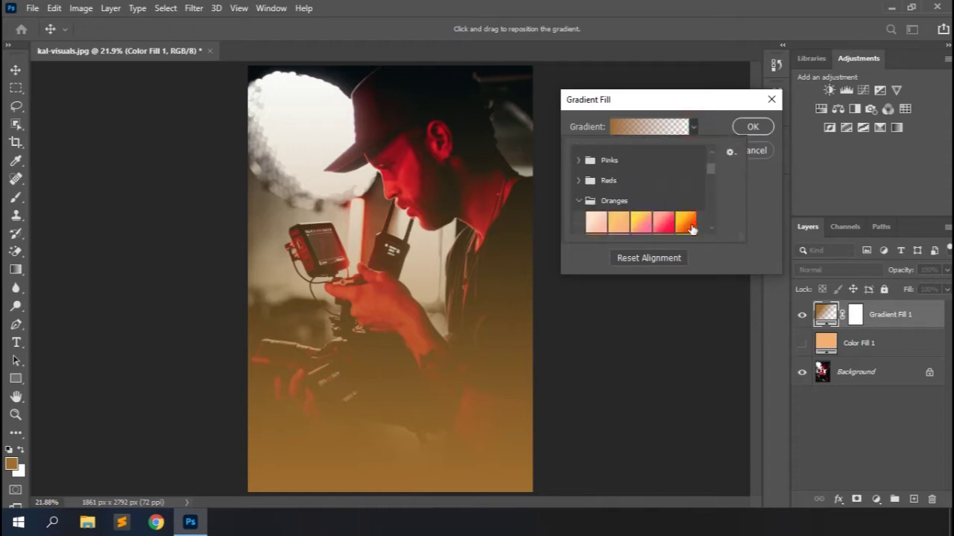
click(686, 224)
click(709, 117)
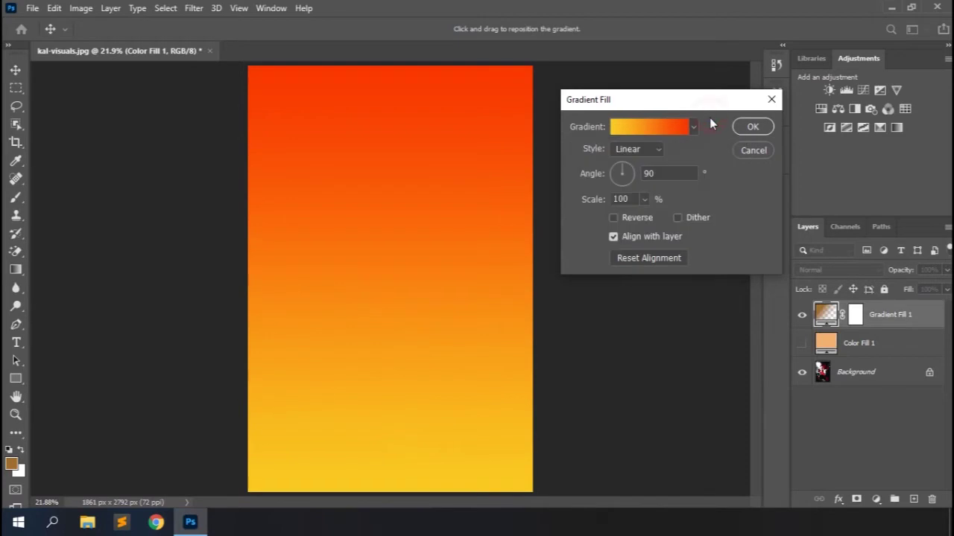
click(752, 127)
- Set Gradient Fill 1 to Color blend at about 70% opacity and toggle its visibility to compare
click(872, 271)
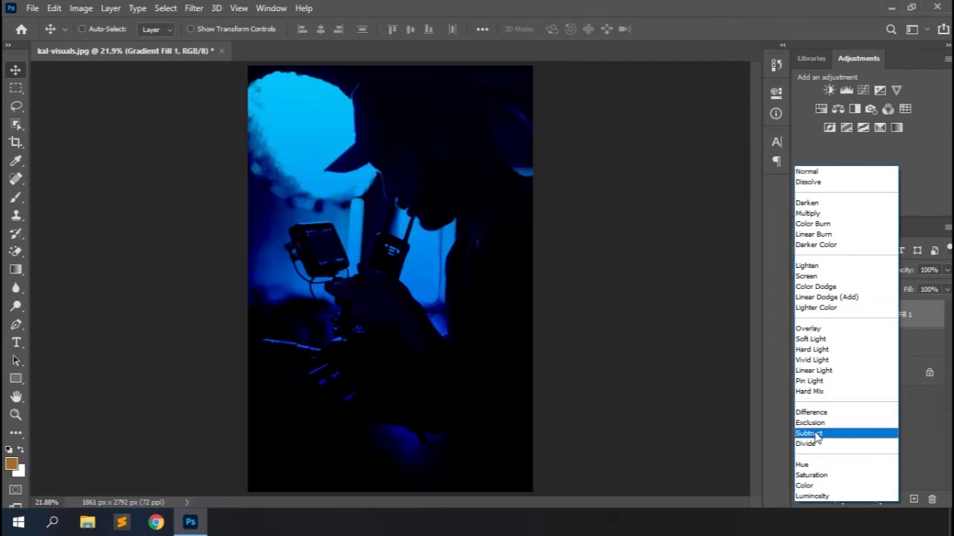
click(812, 485)
drag(909, 273, 888, 275)
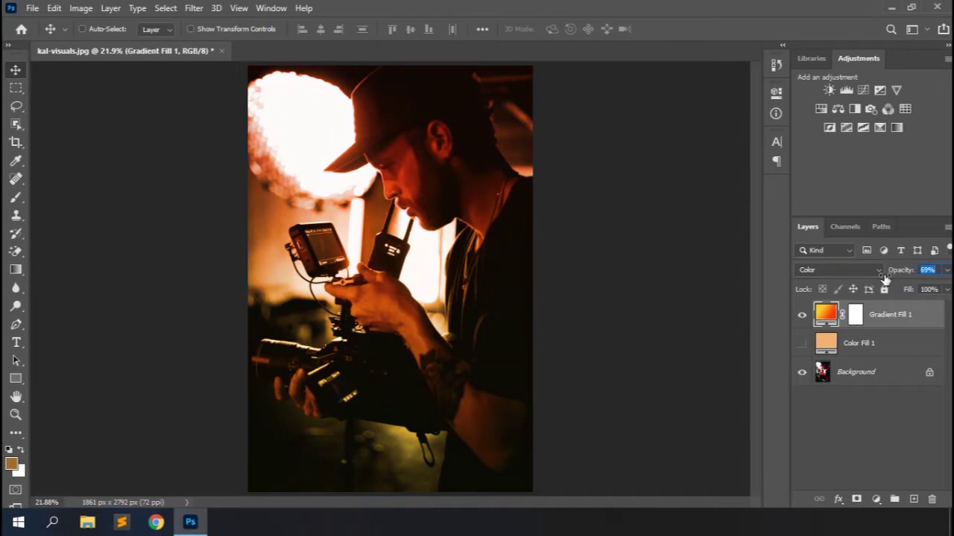
click(803, 316)
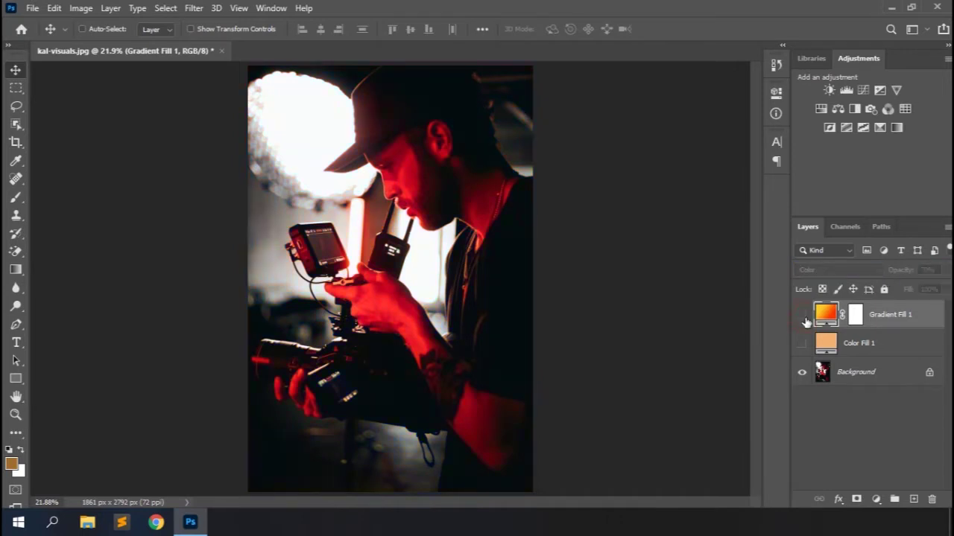
click(804, 318)
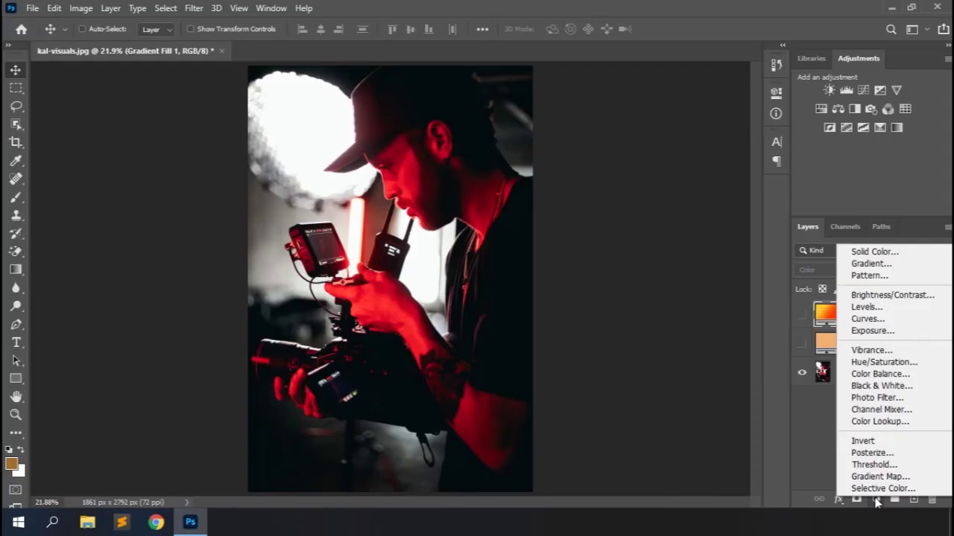
- Add a Pattern Fill layer using the brown Grass pattern scaled to about 189%
click(868, 277)
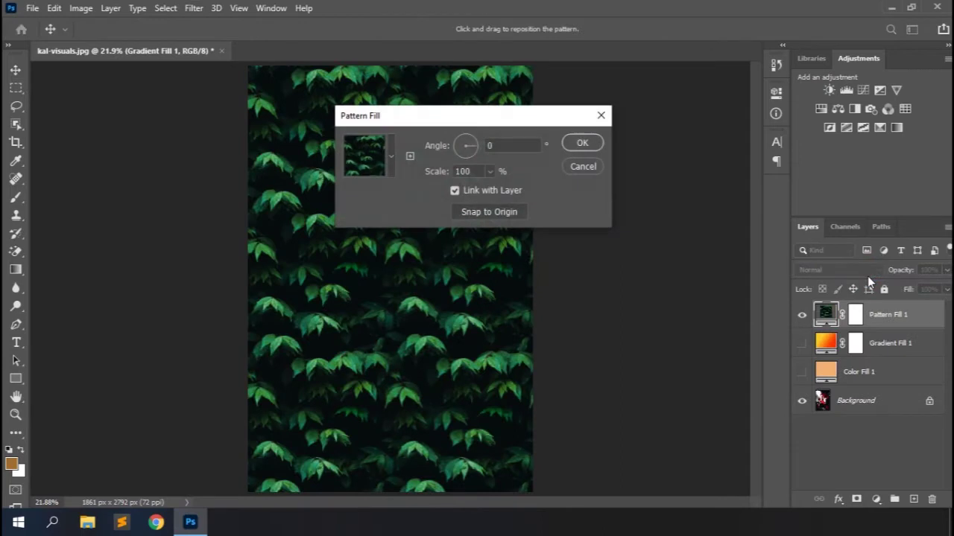
click(387, 149)
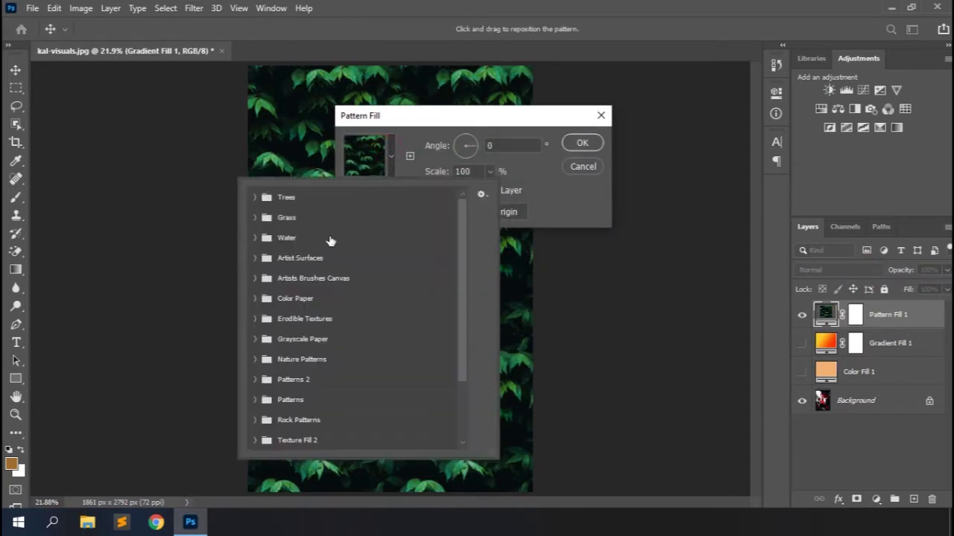
mouse_move(461, 235)
mouse_down()
mouse_move(464, 305)
mouse_move(463, 226)
mouse_up()
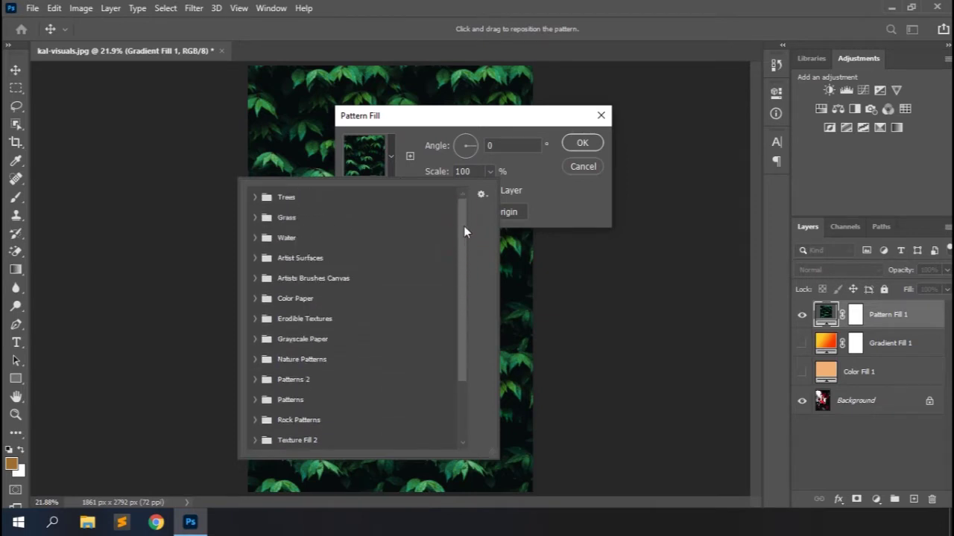
click(256, 217)
click(297, 240)
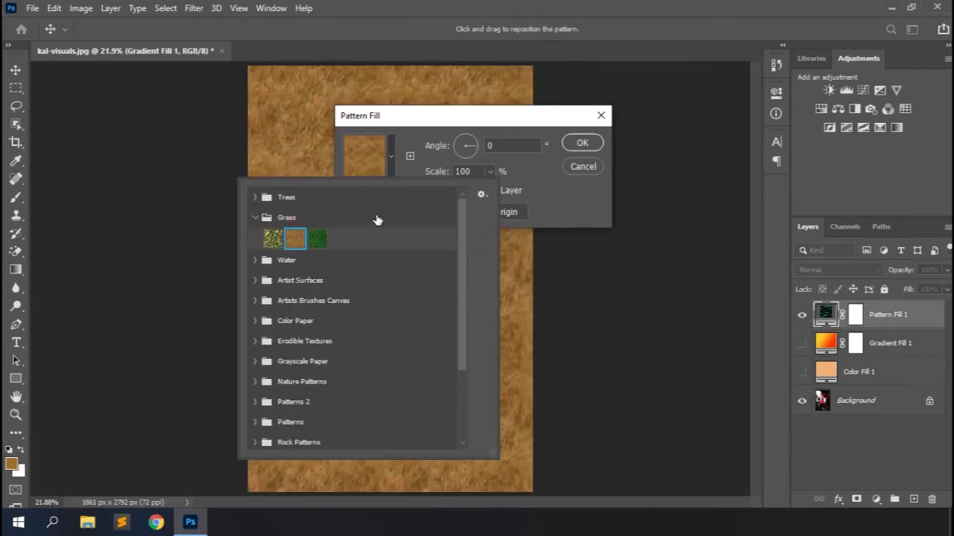
click(522, 213)
drag(432, 173, 497, 176)
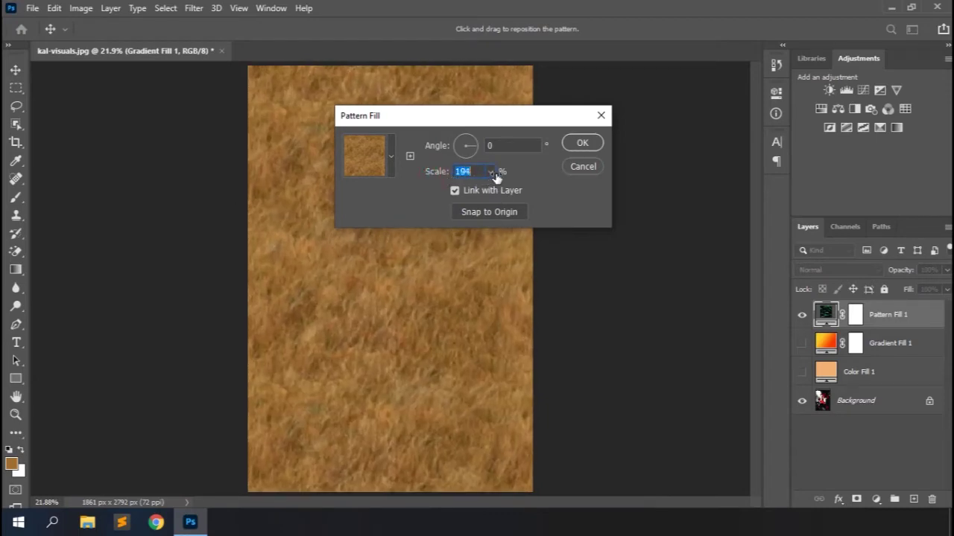
click(582, 142)
- Blend Pattern Fill 1 in Soft Light at lower opacity and compare it with Color Fill 1 shown
click(880, 269)
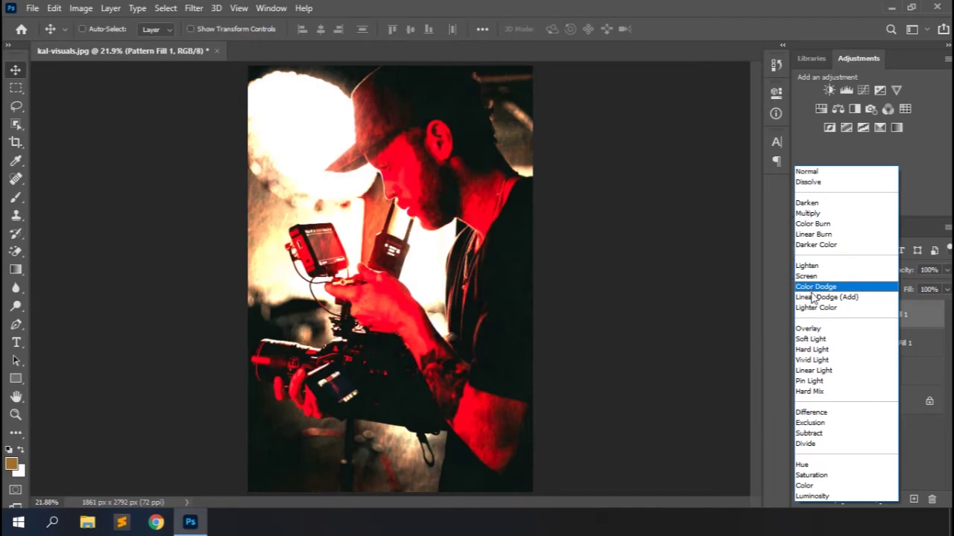
click(812, 340)
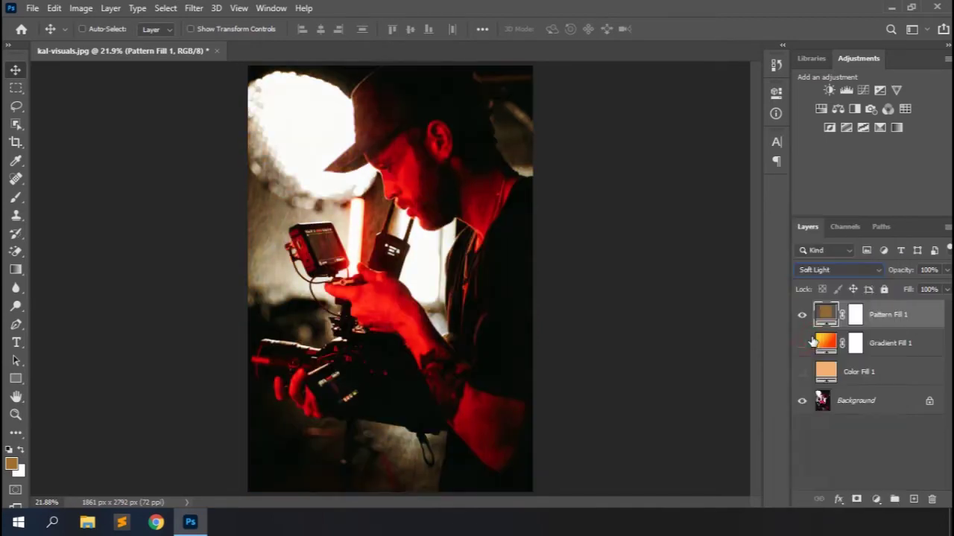
drag(903, 274, 876, 276)
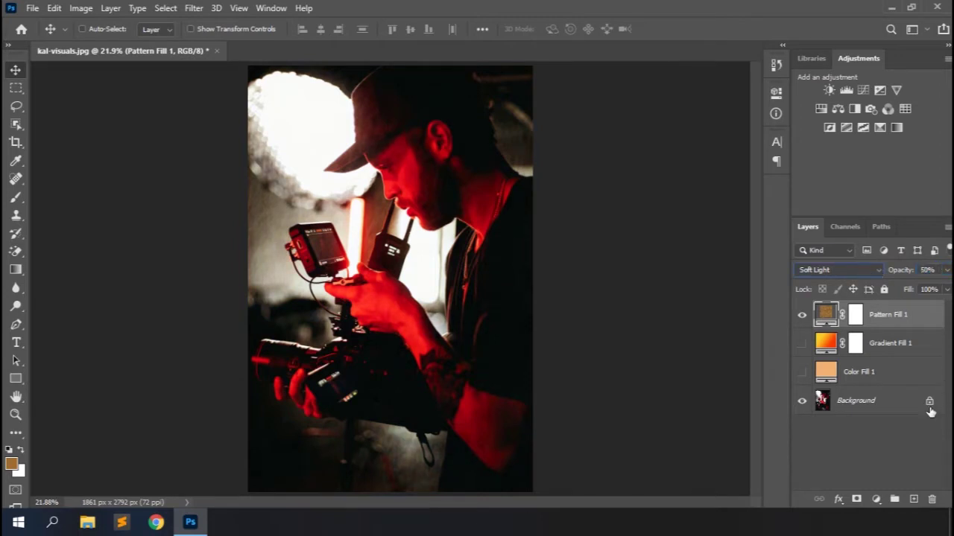
click(916, 430)
click(801, 316)
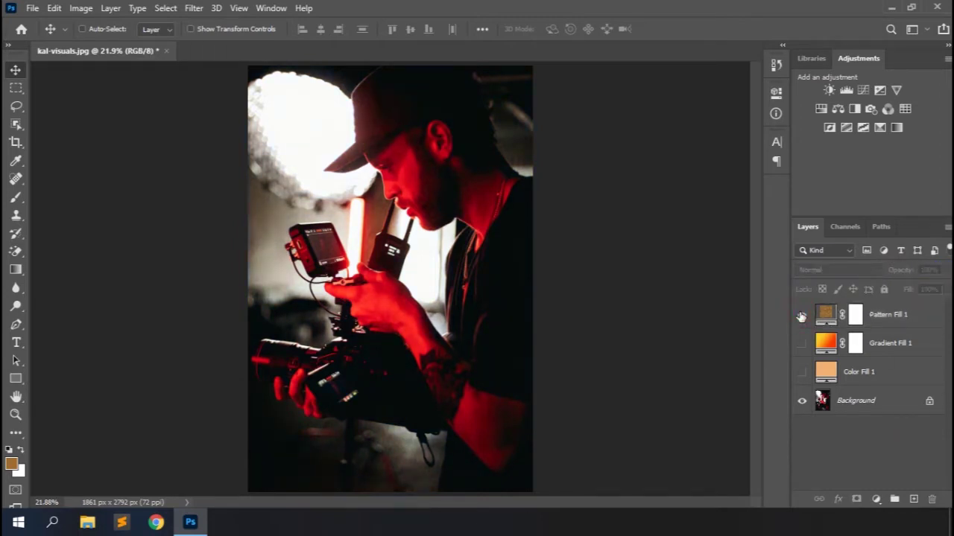
click(802, 374)
click(802, 318)
click(802, 318)
- Set Pattern Fill 1's opacity to 74%, then hide both Pattern Fill 1 and Color Fill 1
click(878, 319)
click(922, 271)
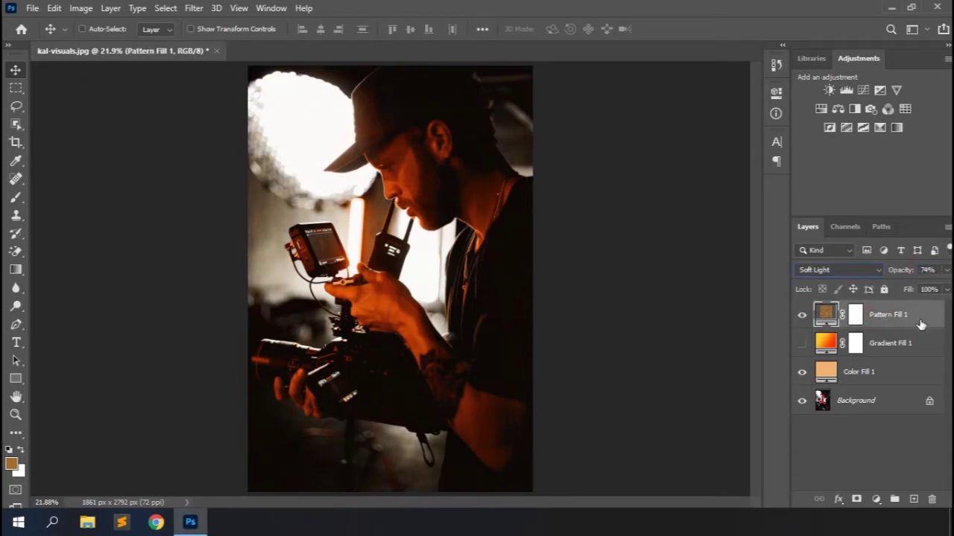
click(910, 428)
click(802, 315)
click(802, 372)
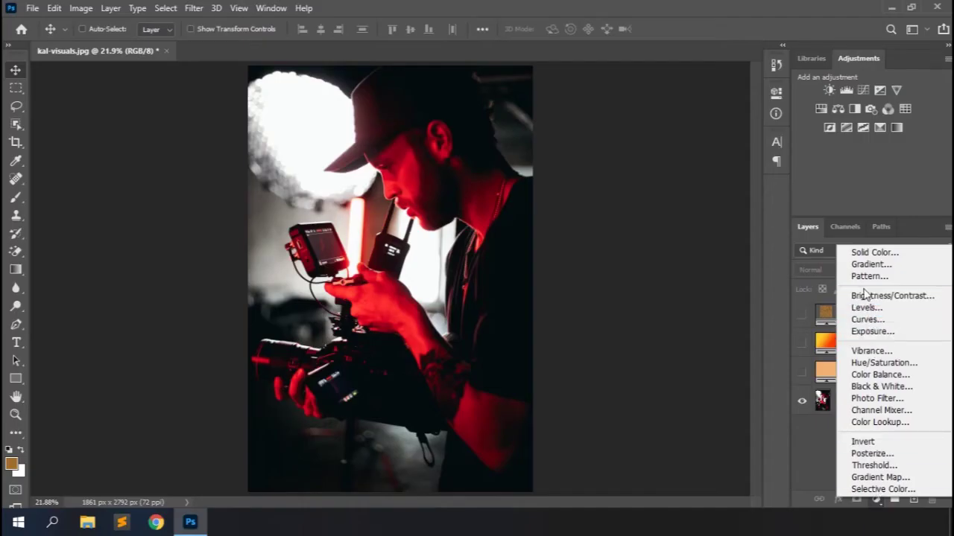
- Add a Brightness/Contrast layer set to brightness 3 and contrast -22, with Color Fill 1 shown again
click(863, 296)
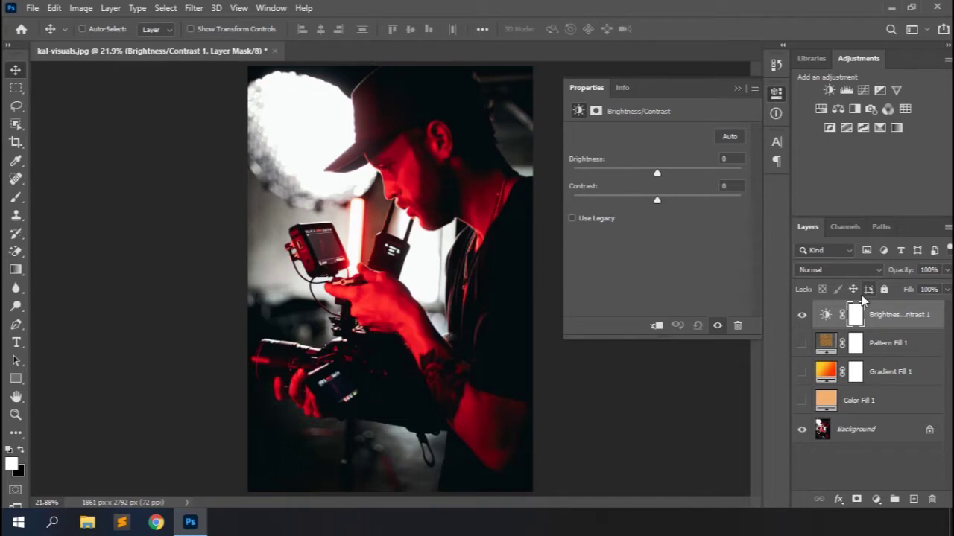
click(802, 402)
drag(656, 173, 681, 172)
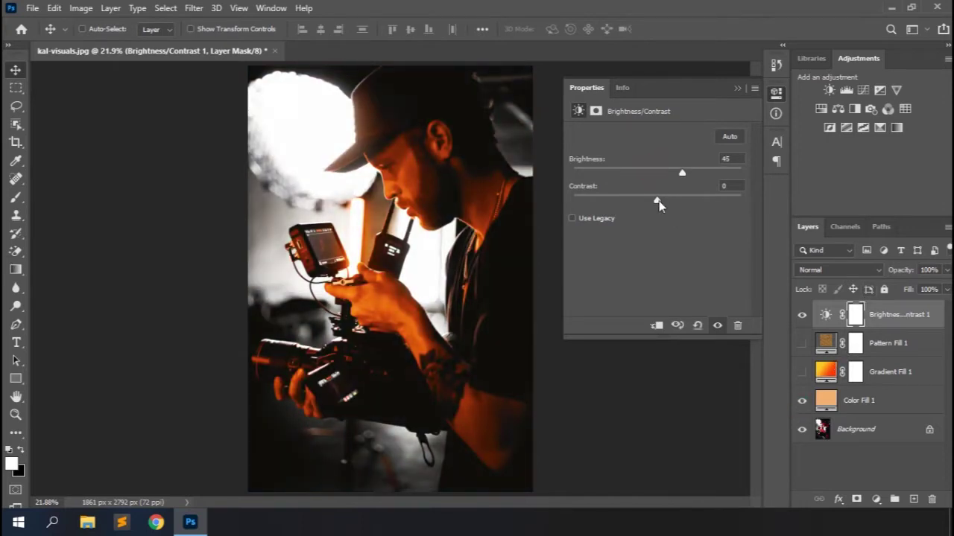
drag(627, 201, 630, 203)
click(740, 137)
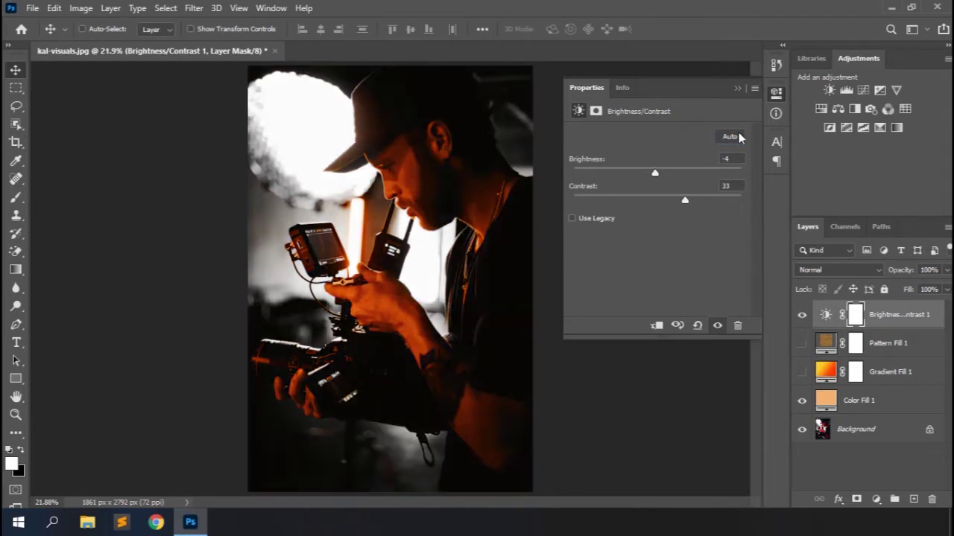
drag(685, 200, 658, 177)
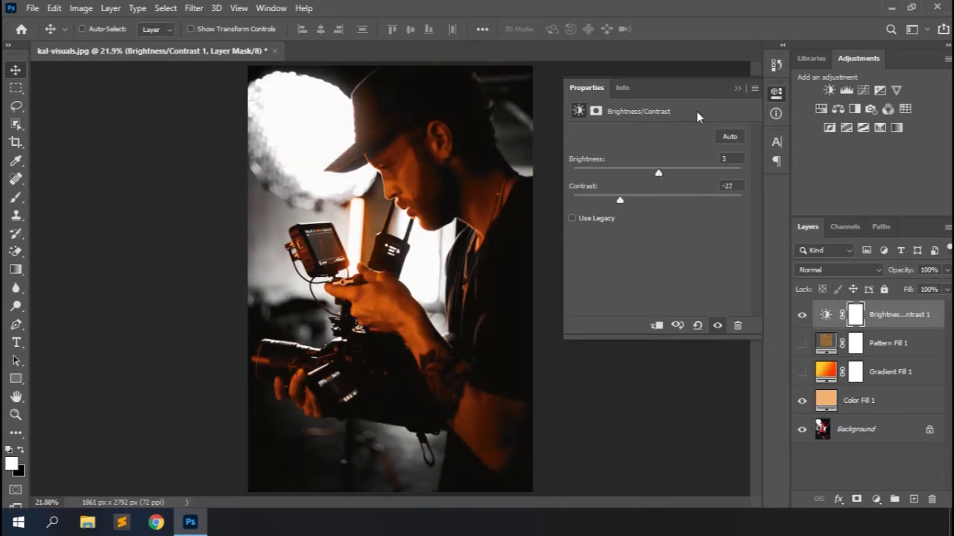
click(738, 90)
- Compare the Brightness/Contrast layer on and off, then add a Levels adjustment layer
click(800, 316)
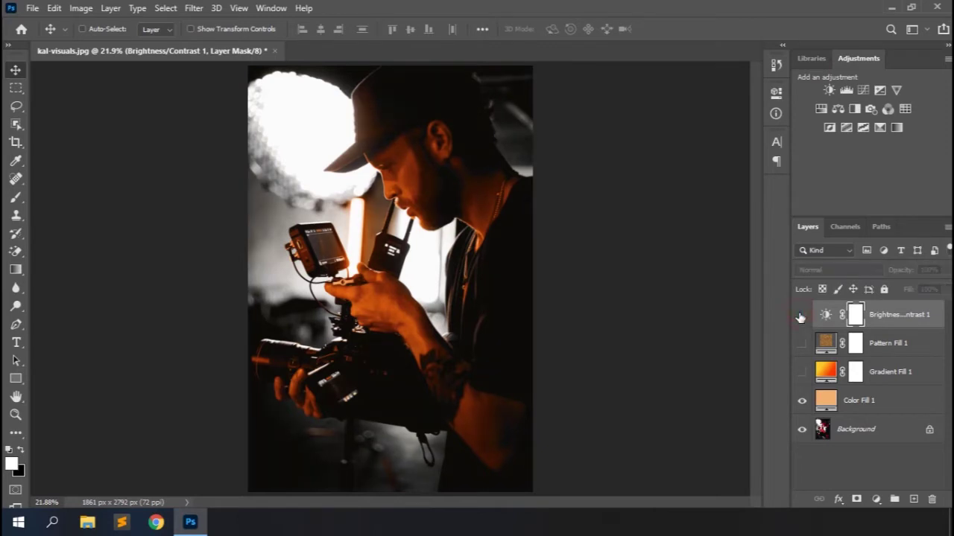
click(801, 316)
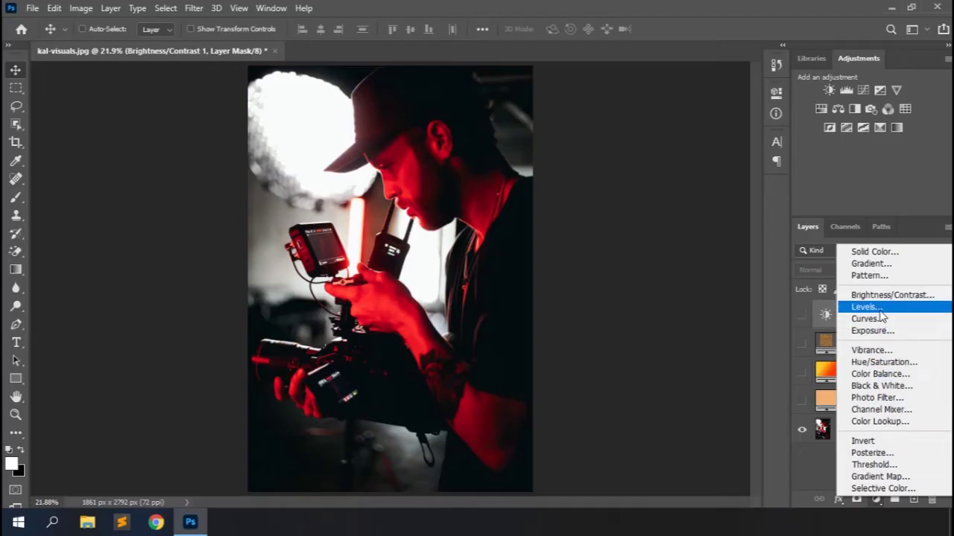
click(874, 305)
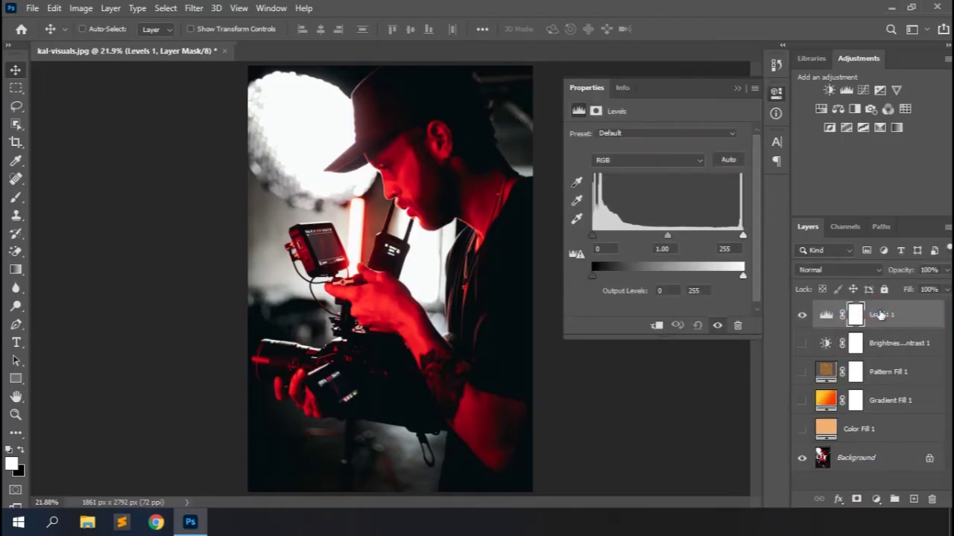
- Cycle through Levels presets, then set custom RGB levels with the midtone raised to about 1.20
click(675, 160)
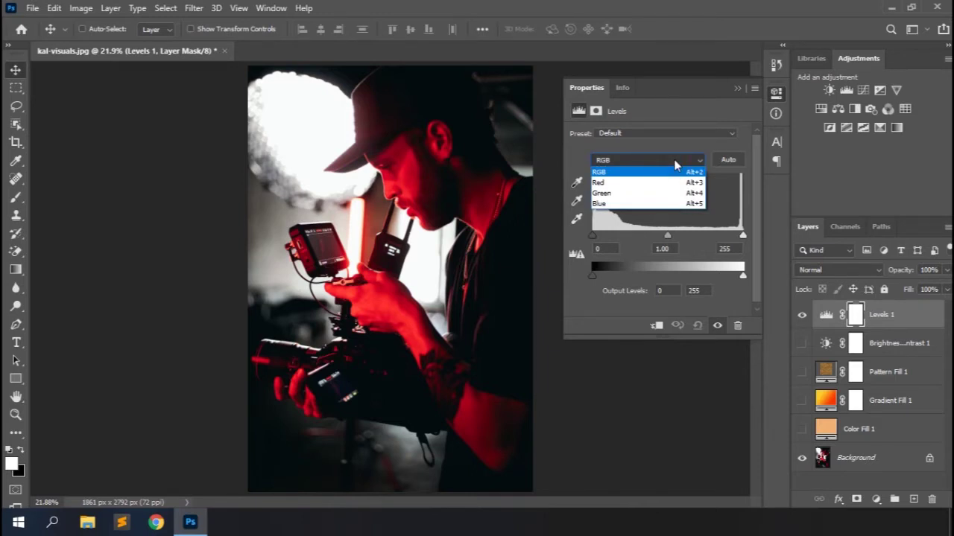
click(694, 148)
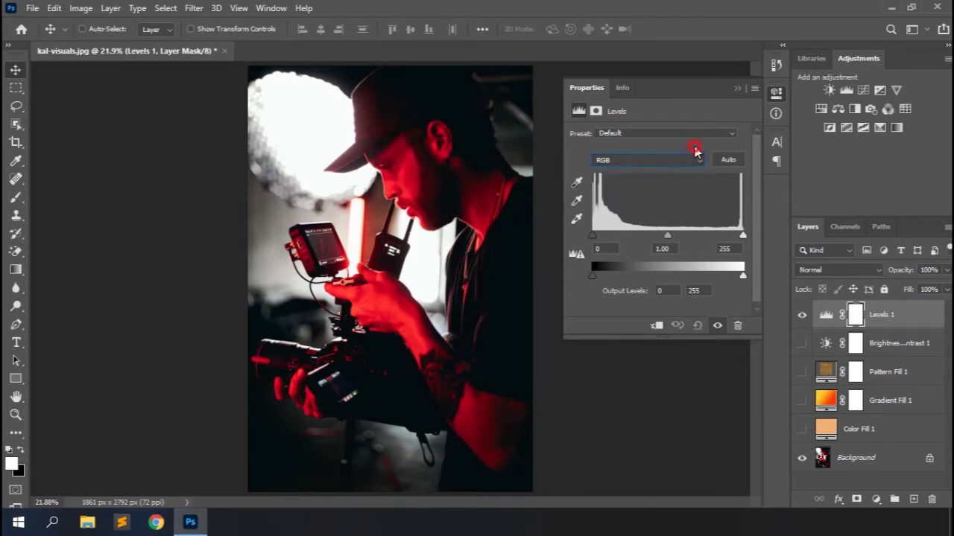
click(718, 134)
click(659, 165)
key(Down)
key(Down)
key(Down)
key(Down)
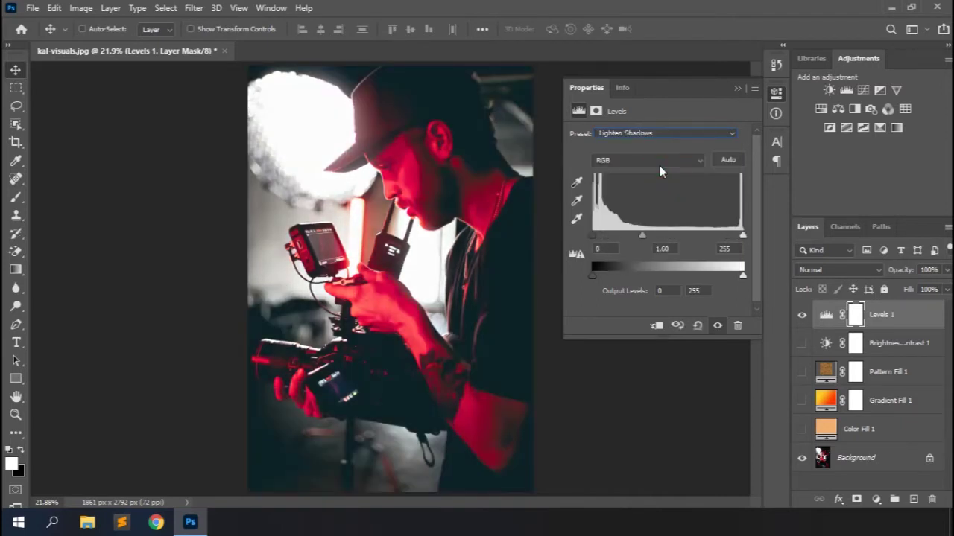
key(Down)
key(Down)
key(Down)
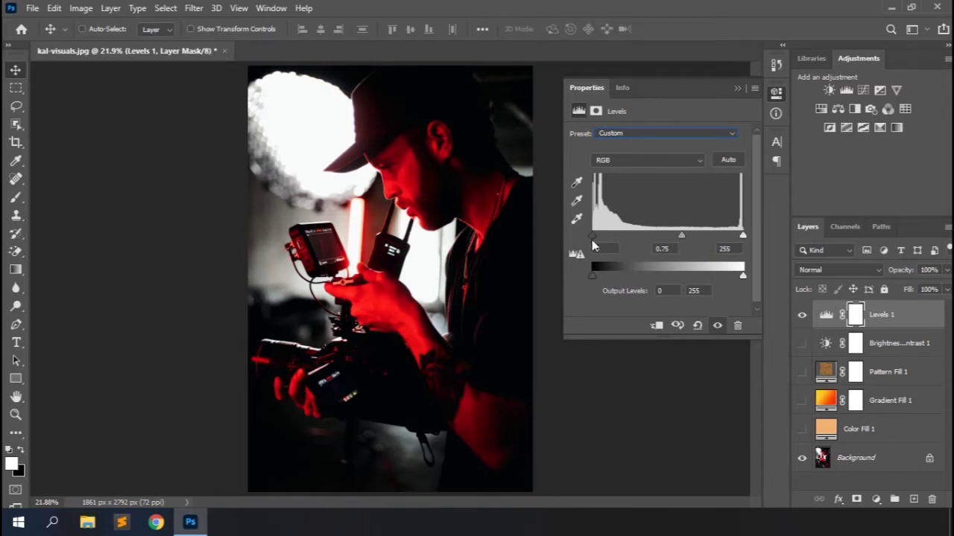
mouse_move(743, 236)
mouse_down()
mouse_move(705, 238)
mouse_move(743, 237)
mouse_up()
drag(682, 236, 658, 237)
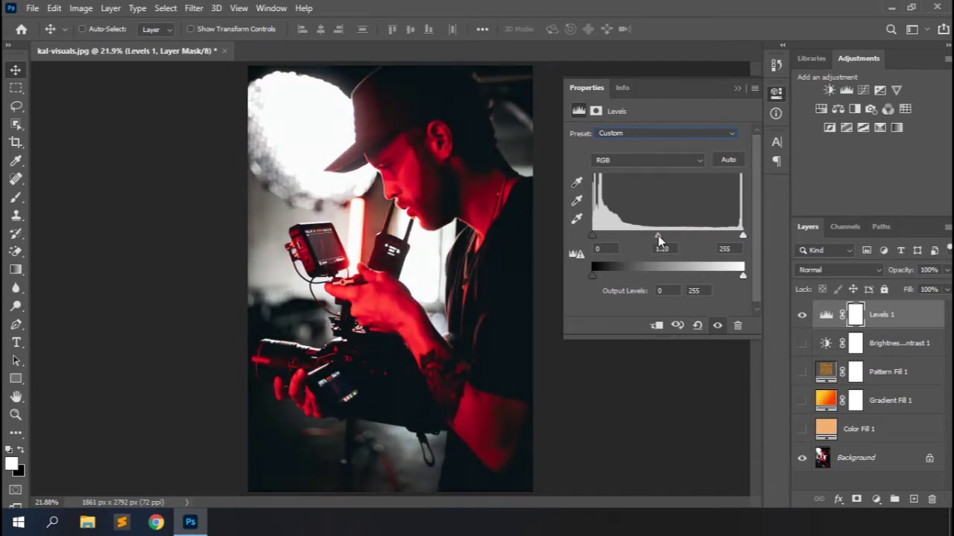
- Test the Red channel sliders without changes, then set the Green channel's black input to 11
click(680, 160)
click(642, 184)
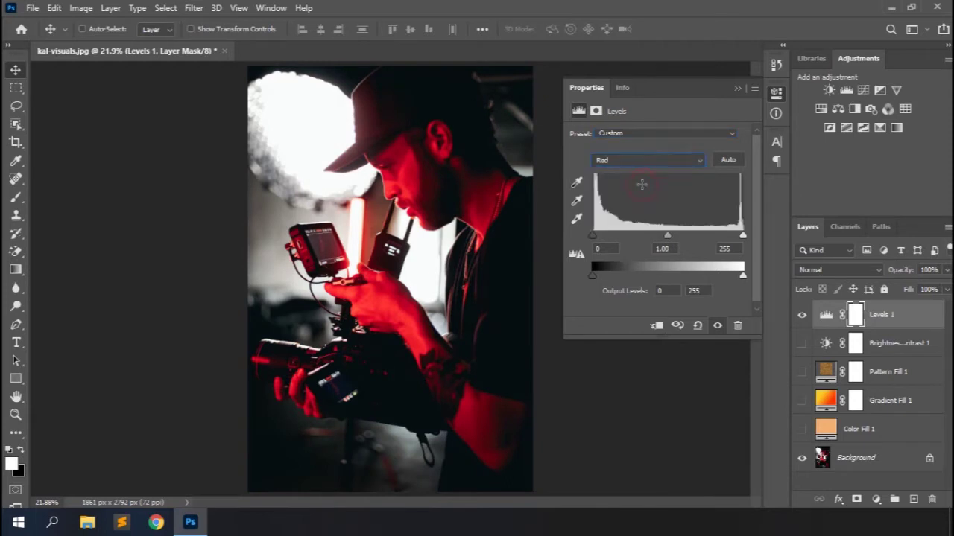
mouse_move(743, 235)
mouse_down()
mouse_move(716, 240)
mouse_move(743, 236)
mouse_up()
mouse_move(596, 236)
mouse_down()
mouse_move(678, 240)
mouse_move(599, 246)
mouse_up()
mouse_move(669, 240)
mouse_down()
mouse_move(710, 237)
mouse_move(651, 239)
mouse_move(669, 237)
mouse_up()
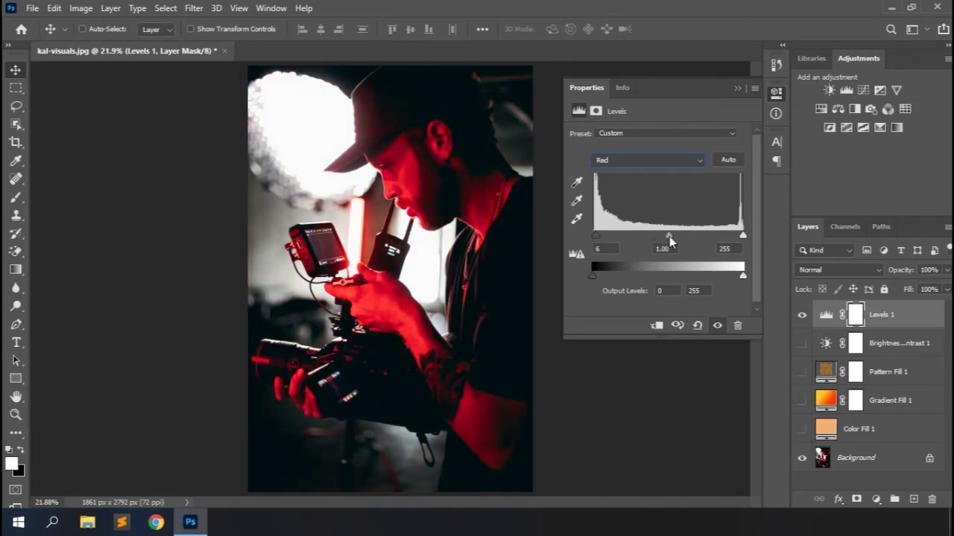
click(670, 161)
click(637, 187)
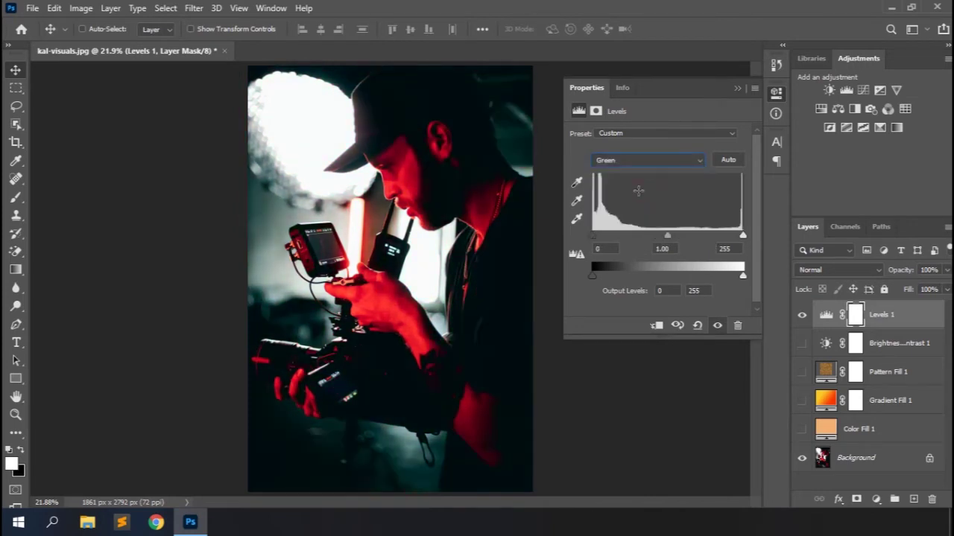
drag(593, 236, 599, 235)
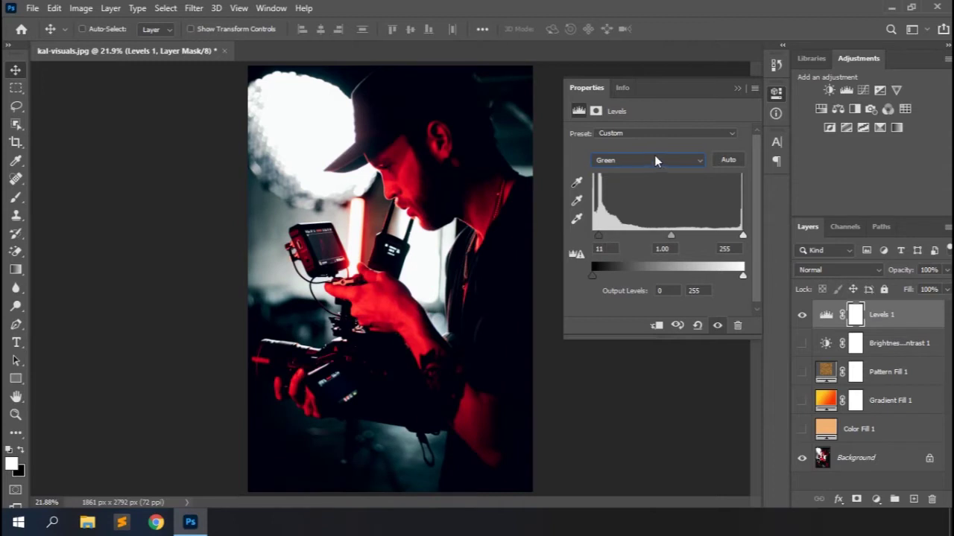
- Adjust the Blue channel's black input and output white, set opacity to 40%, and apply Auto
click(654, 161)
click(626, 199)
drag(594, 240, 597, 240)
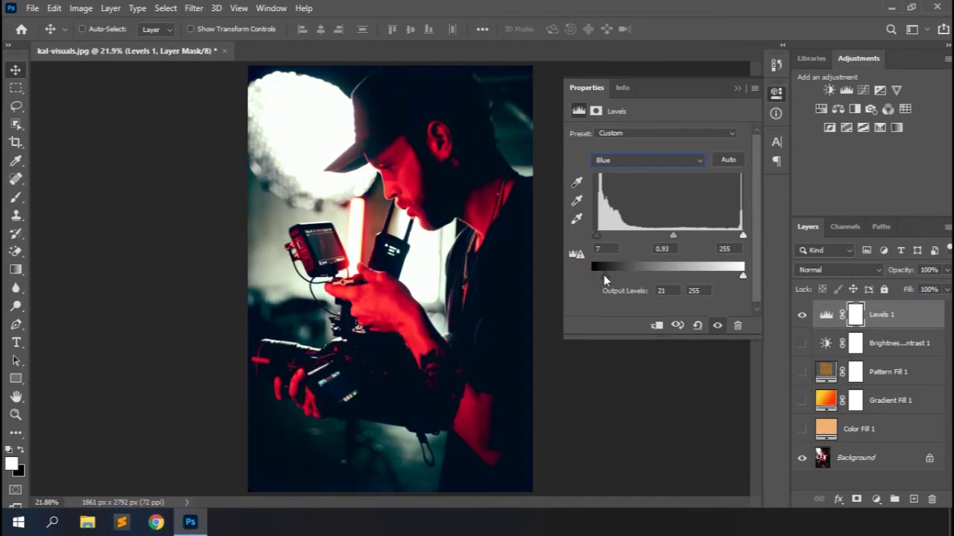
drag(743, 277, 699, 277)
key(4)
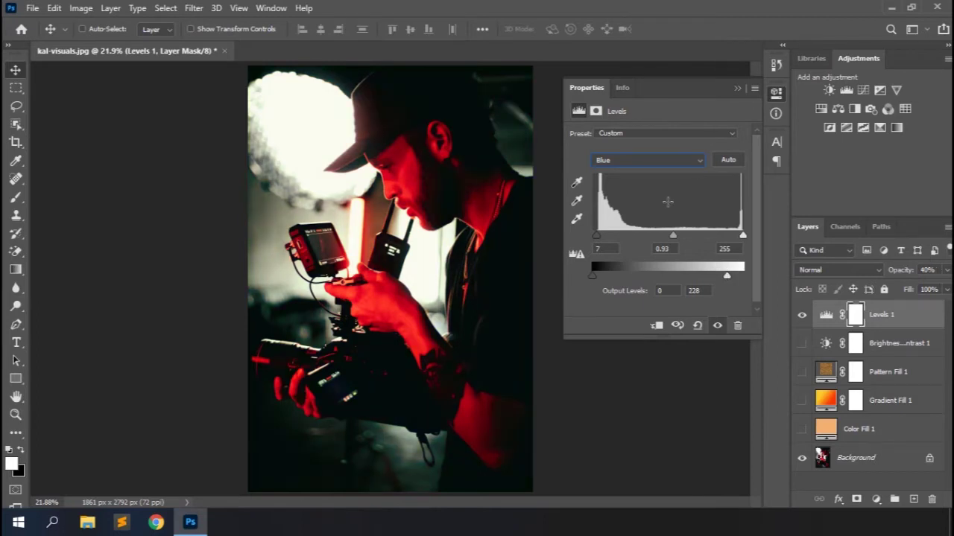
click(728, 159)
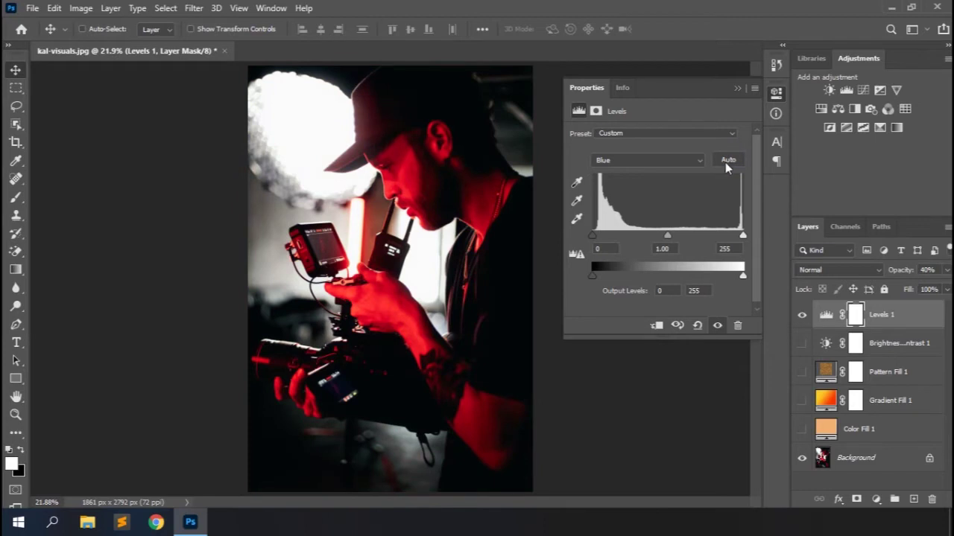
click(753, 88)
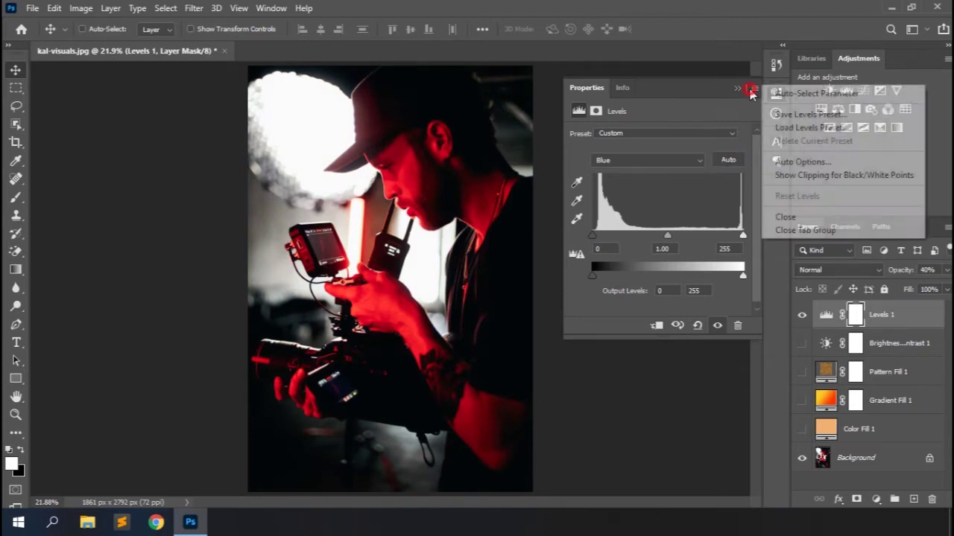
- Compare the auto correction algorithms and settle on Find Dark & Light Colors with Snap Neutral Midtones
click(790, 160)
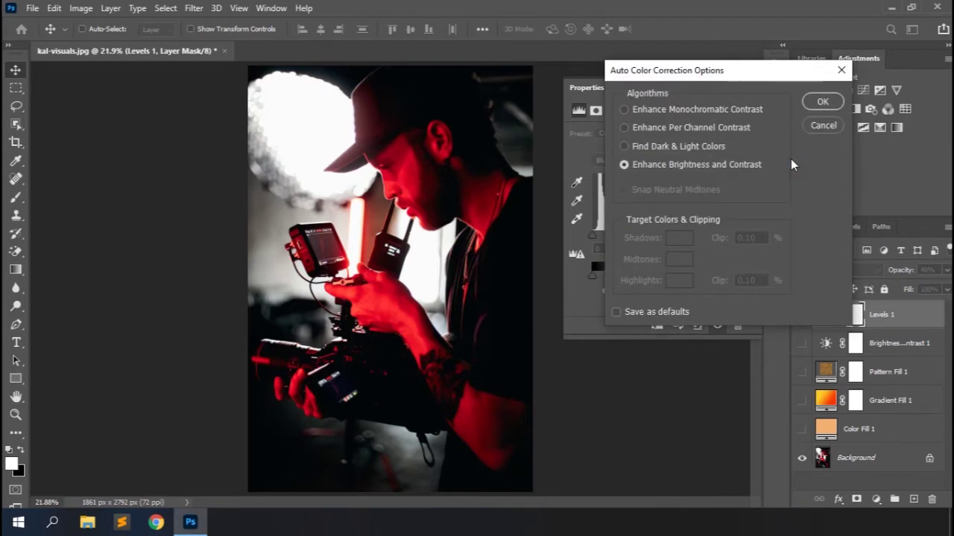
click(667, 109)
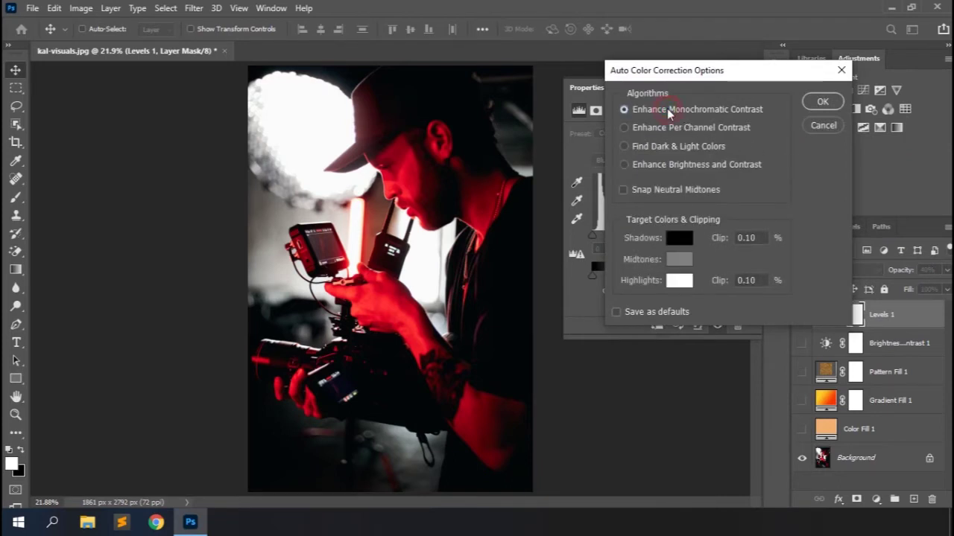
click(656, 125)
click(646, 164)
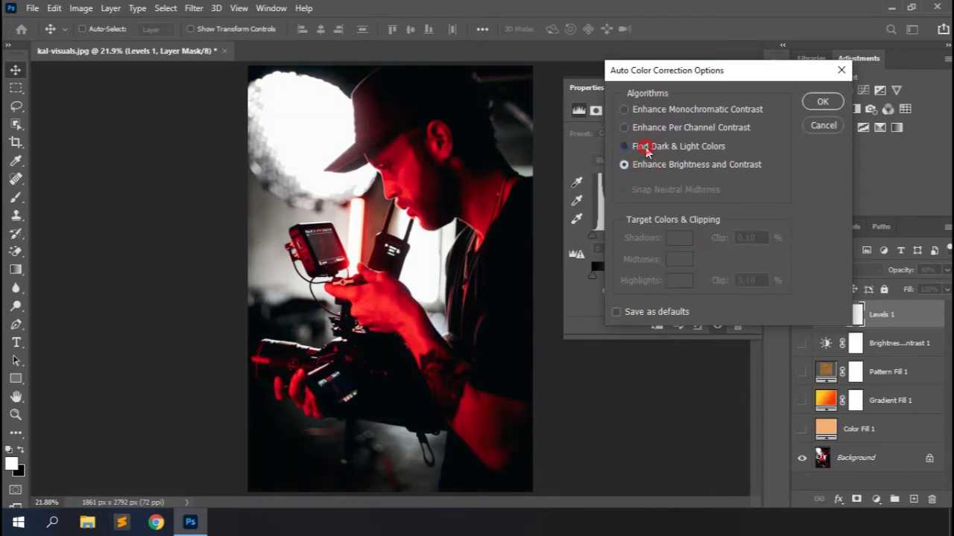
click(646, 148)
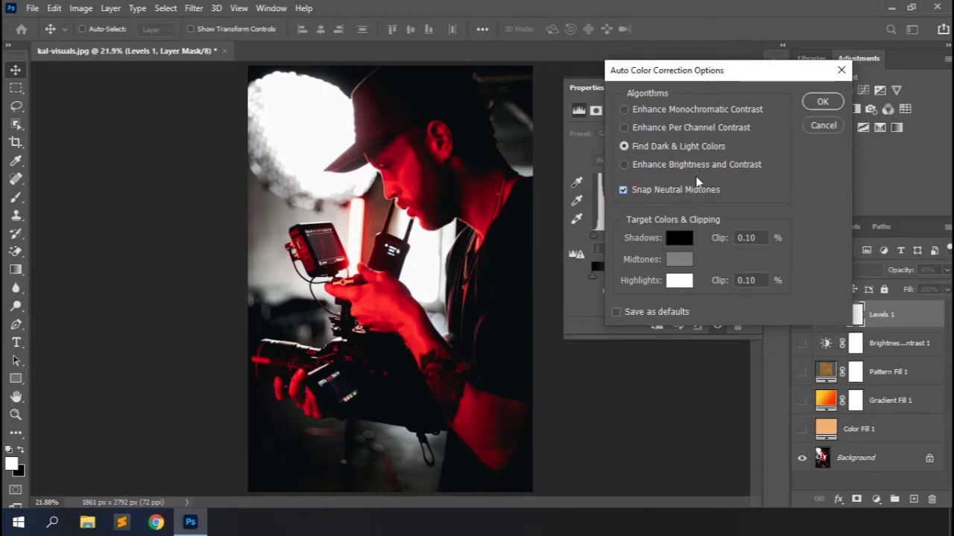
click(810, 106)
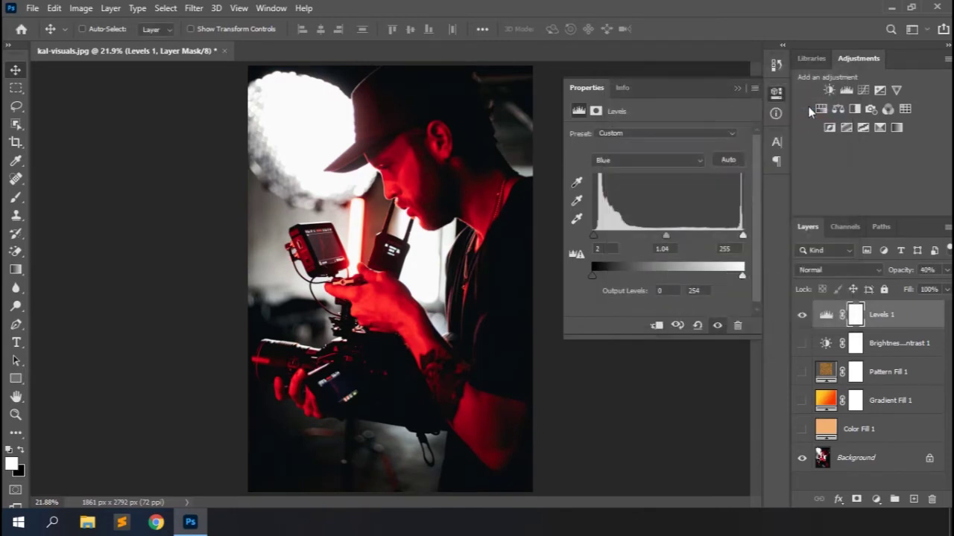
- Sample black, grey and white points from the photo (Blue 14, 1.69, 251), then compare Levels 1 on and off
click(577, 183)
click(421, 105)
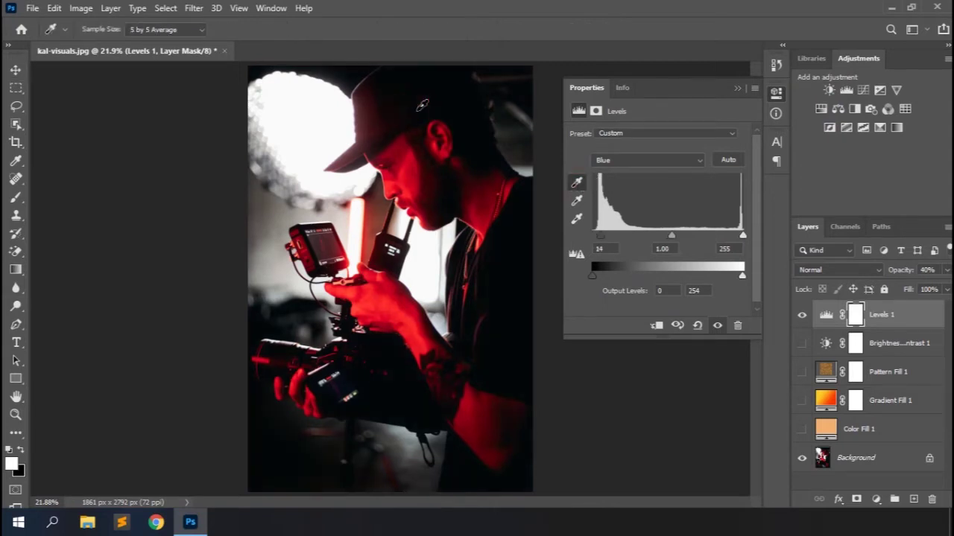
click(576, 201)
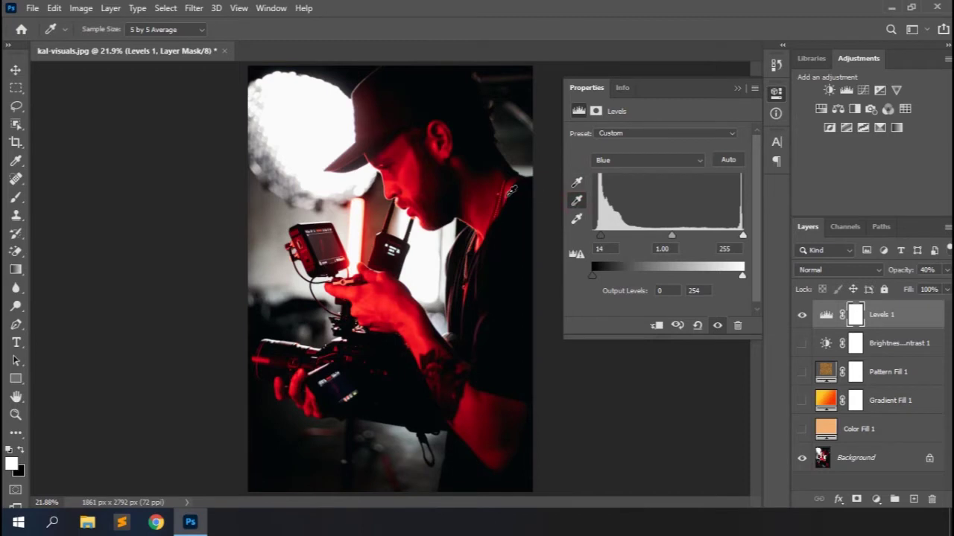
click(485, 186)
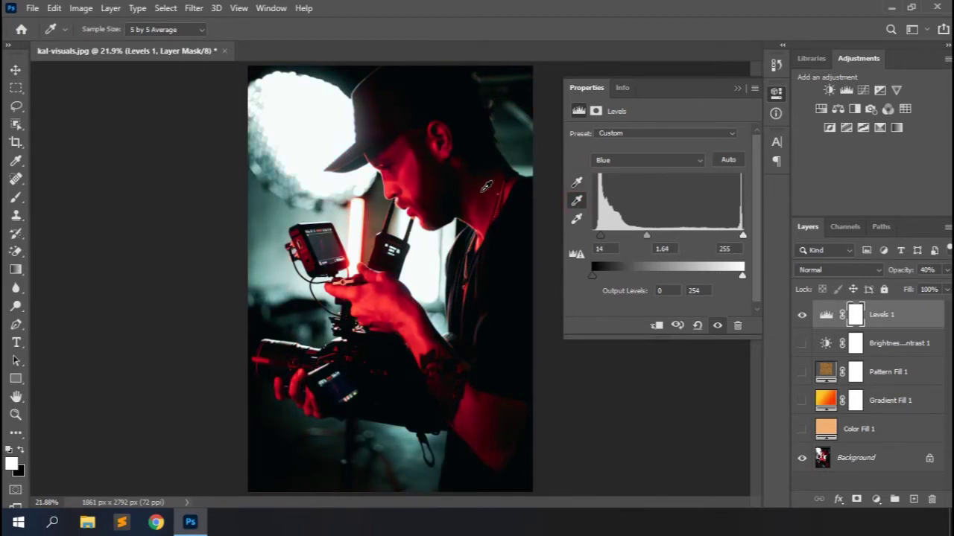
click(417, 172)
click(474, 189)
click(578, 220)
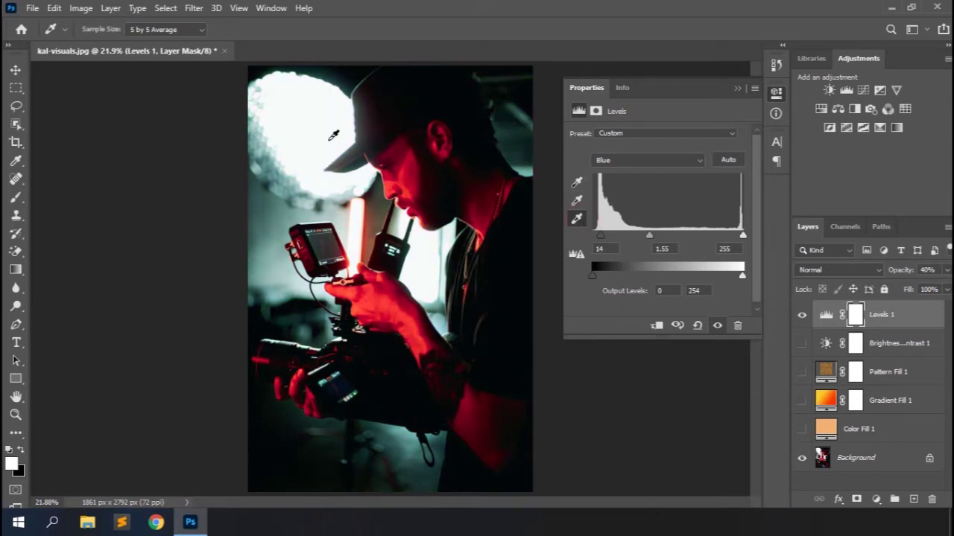
click(324, 124)
click(576, 201)
click(800, 319)
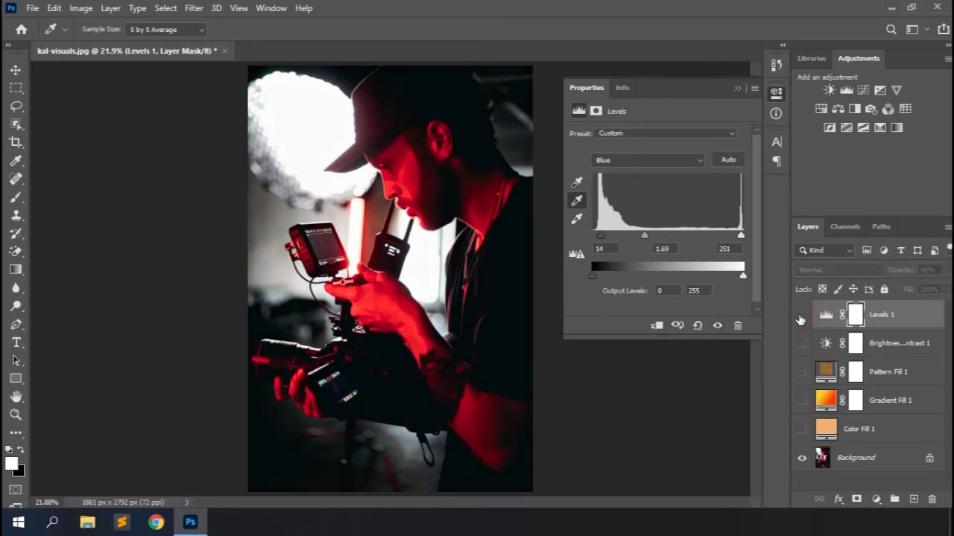
click(799, 318)
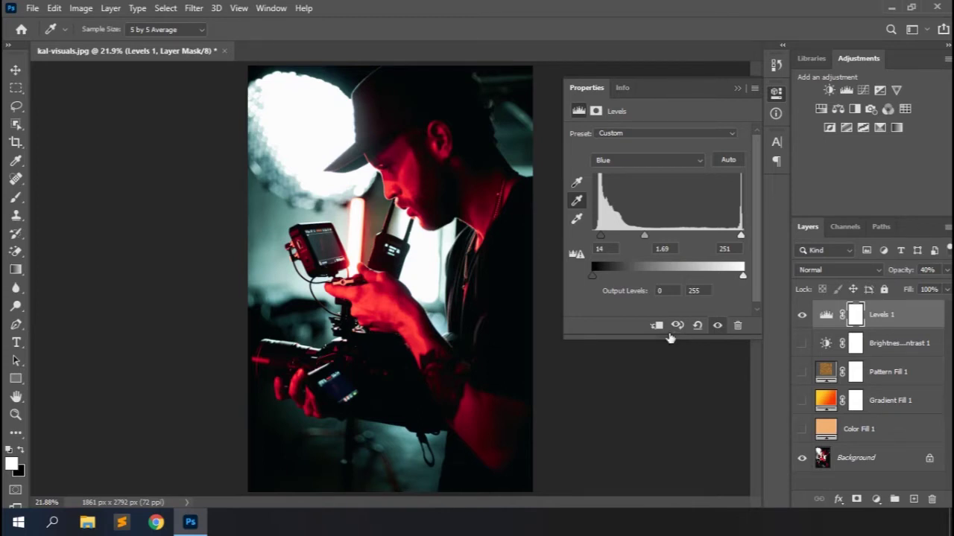
click(642, 160)
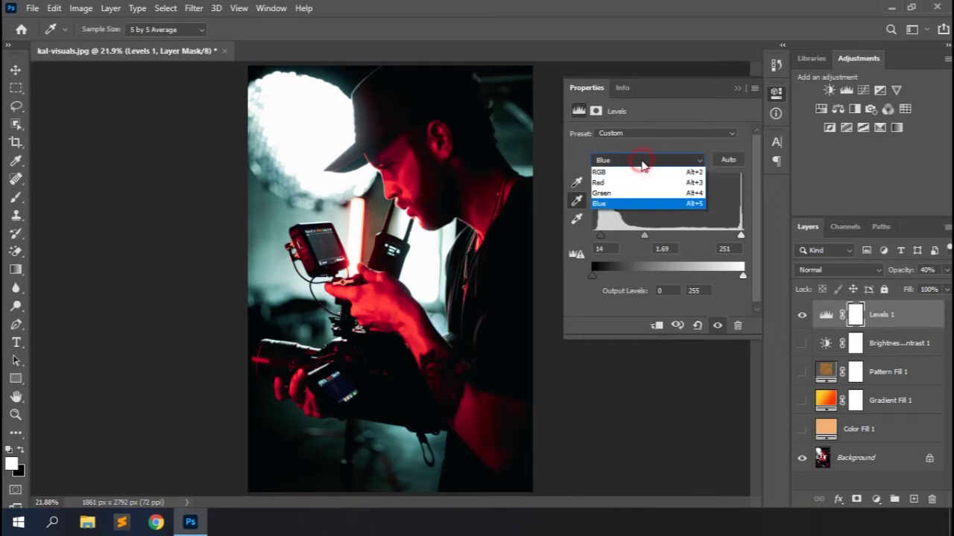
- Brighten the RGB highlights in Levels 1, then raise the Red black point with midtones at 1.00
click(661, 172)
mouse_move(742, 235)
mouse_down()
mouse_move(691, 237)
mouse_move(734, 237)
mouse_up()
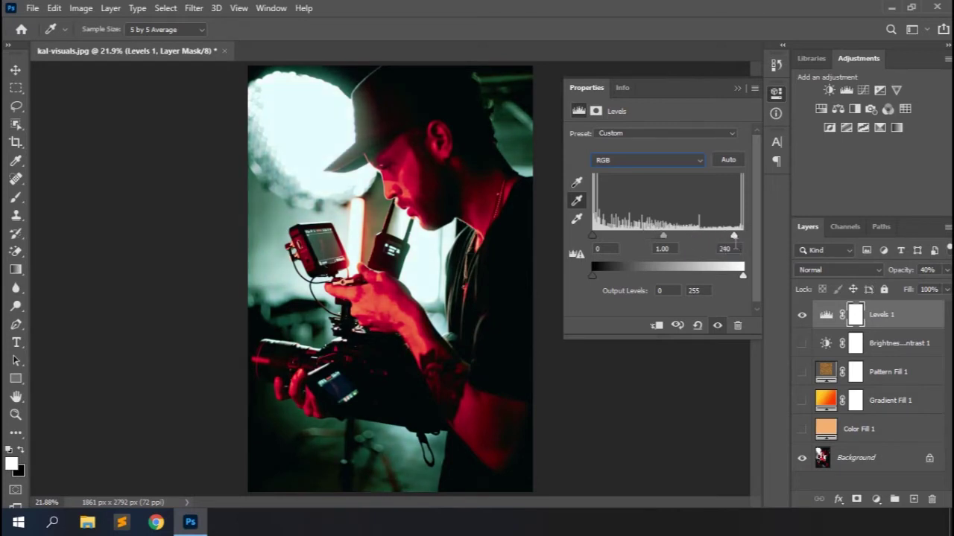
click(687, 158)
click(662, 183)
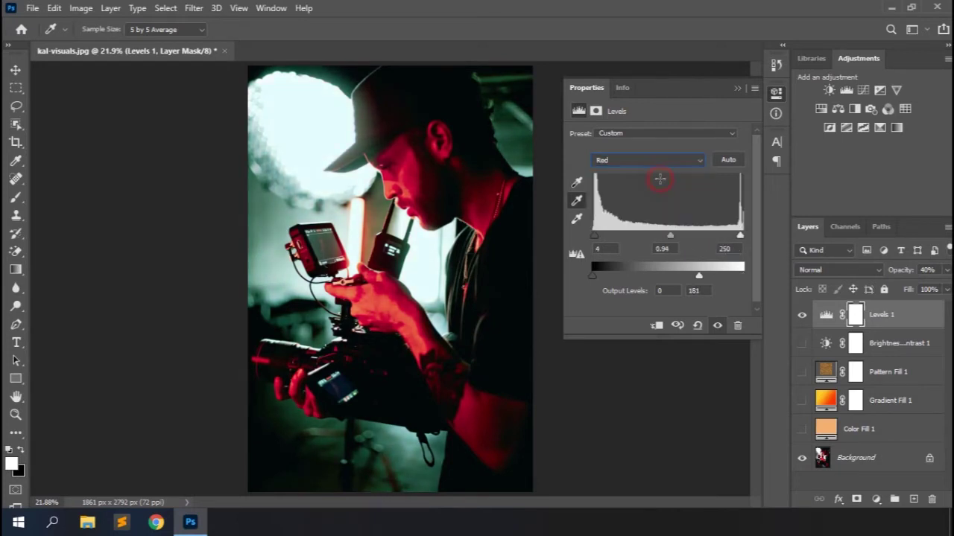
drag(597, 239, 619, 245)
drag(682, 237, 680, 237)
- Rebalance the Green channel's midtones, brighten its highlights and lower its maximum output
click(666, 157)
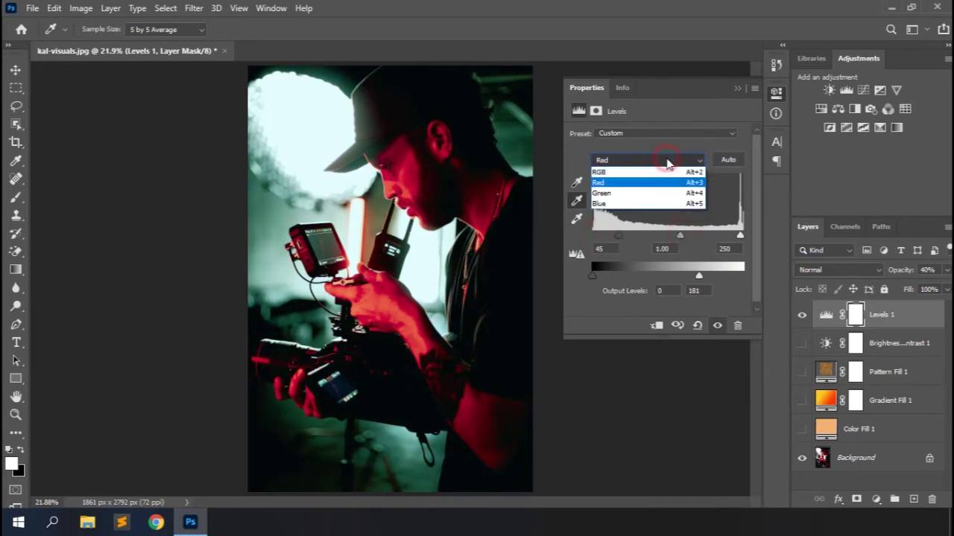
click(639, 193)
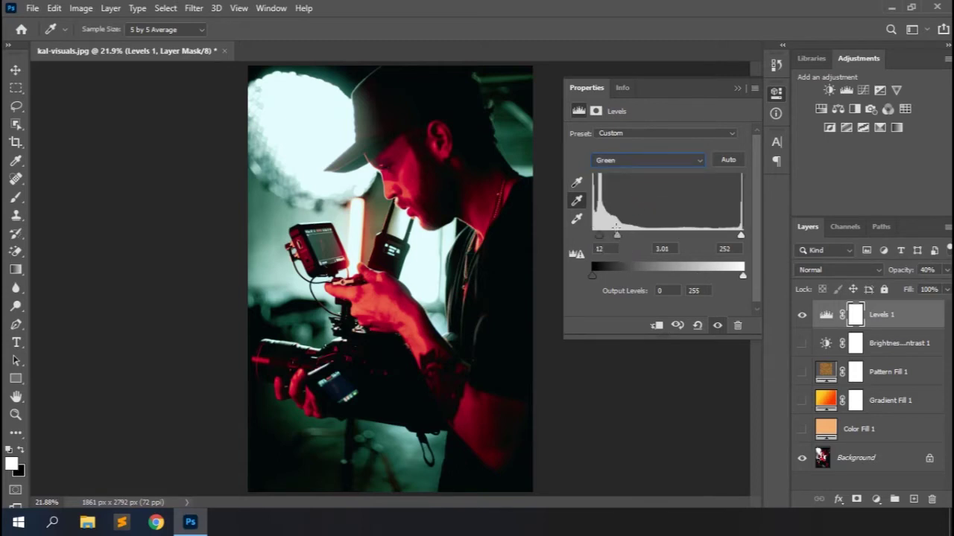
drag(616, 239, 627, 239)
drag(742, 237, 689, 238)
drag(740, 277, 695, 291)
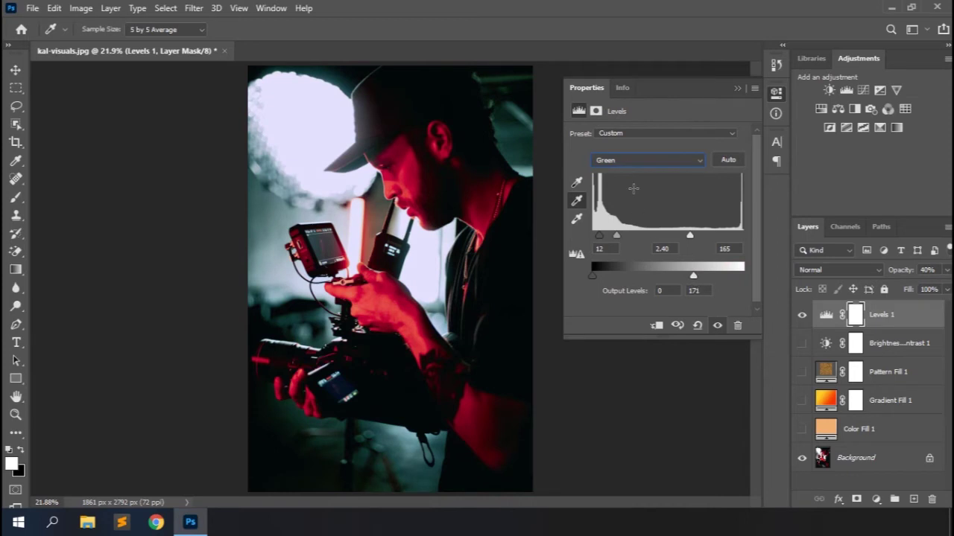
- Shift Blue midtones slightly and retune Red to input 45, 0.81, 250, then compare
click(633, 163)
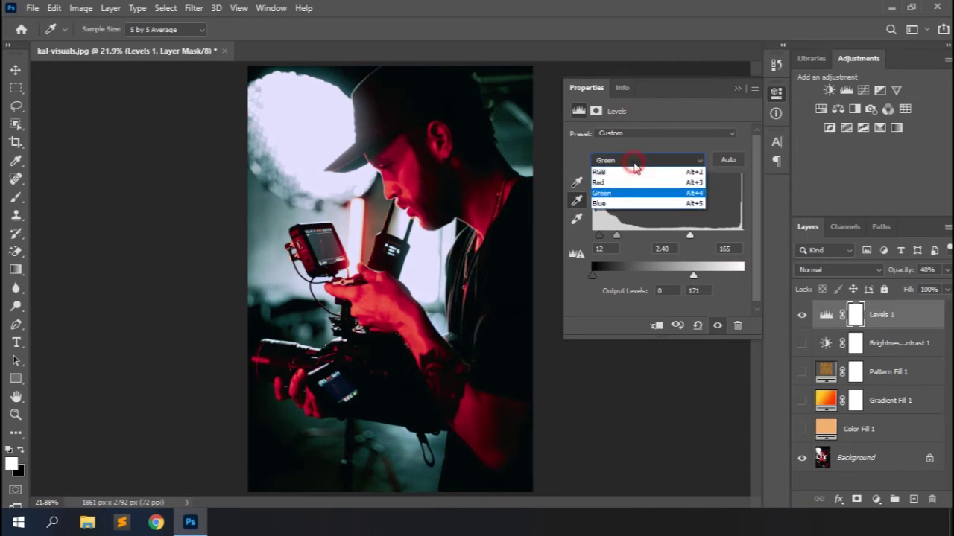
click(622, 203)
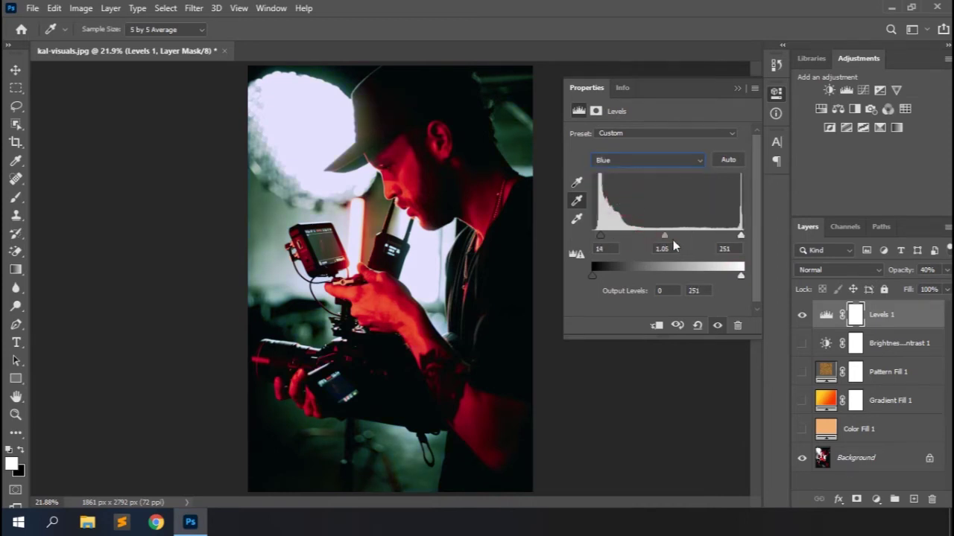
drag(665, 241, 660, 242)
click(648, 165)
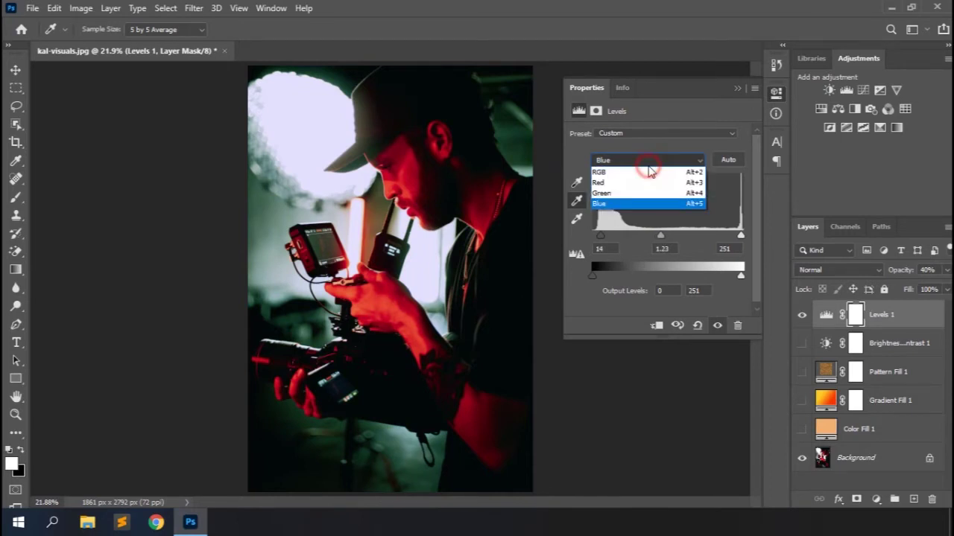
click(635, 179)
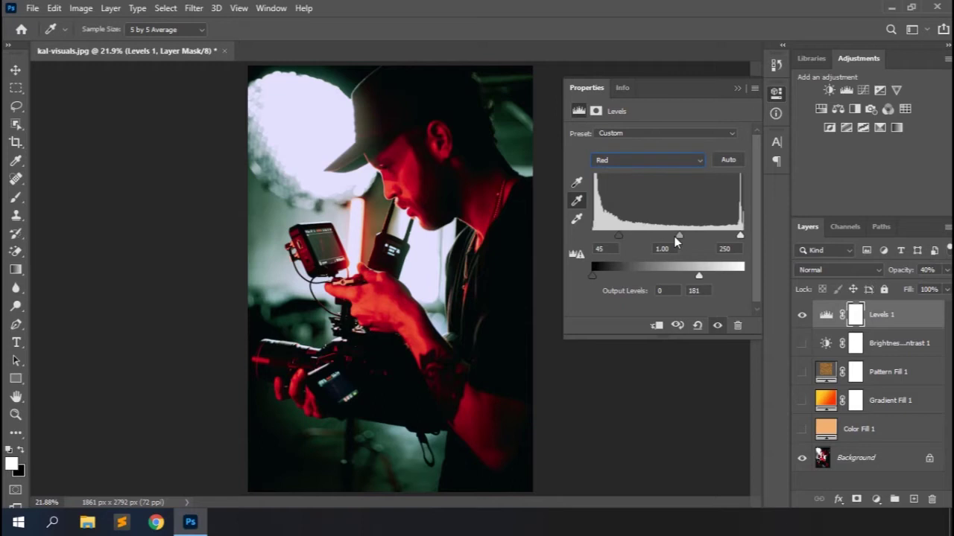
drag(679, 240, 658, 243)
click(803, 314)
click(802, 313)
click(735, 89)
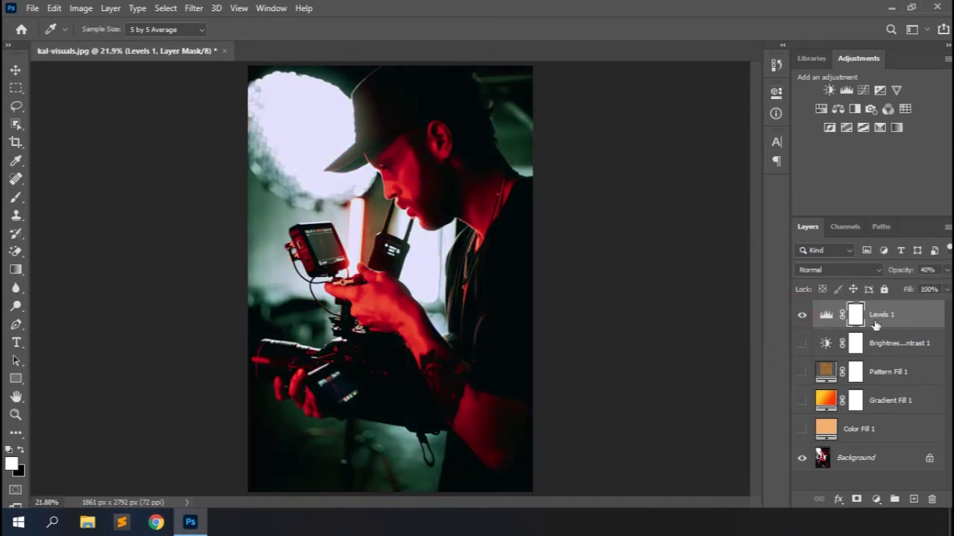
- Show Color Fill 1 under Levels 1 and raise the RGB midtone to 1.42
click(803, 314)
click(802, 430)
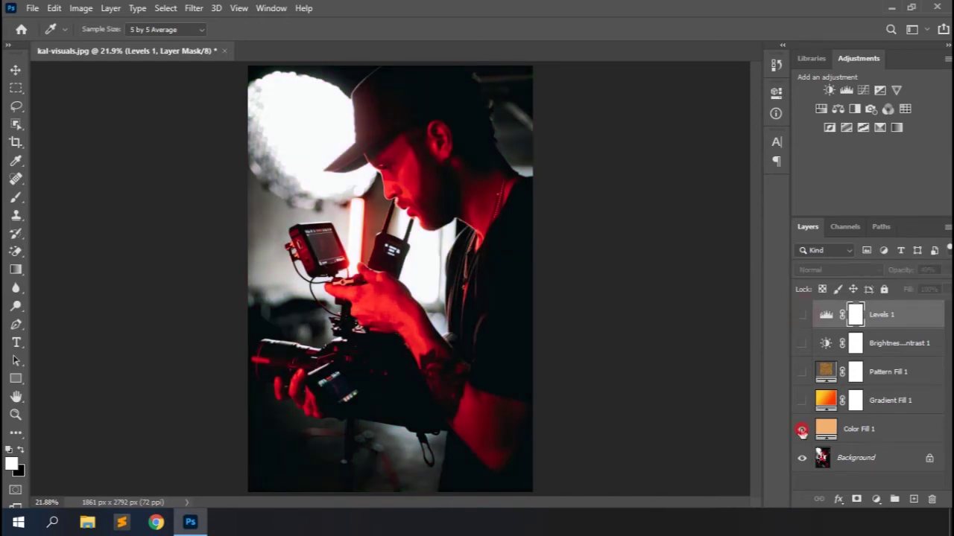
click(803, 314)
click(825, 315)
click(661, 237)
drag(661, 237, 643, 238)
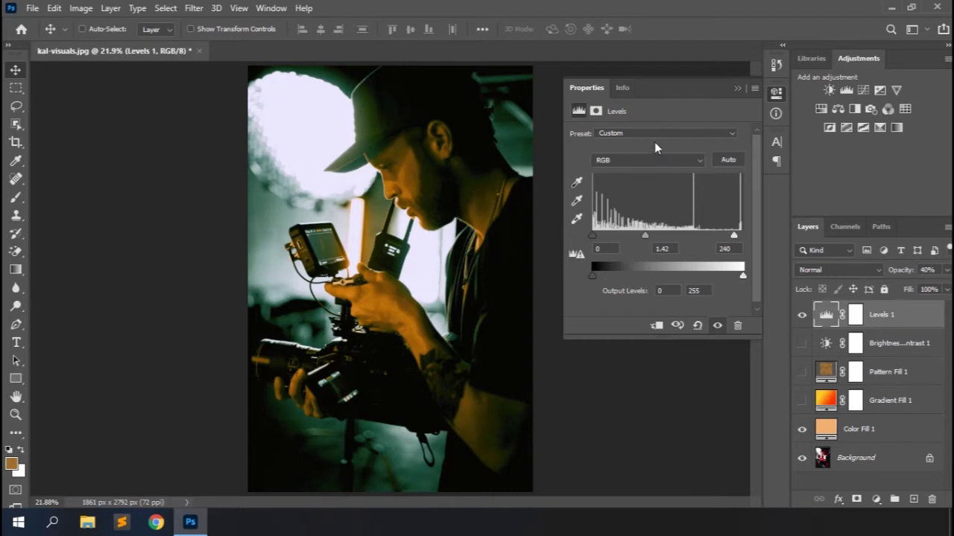
- Retune the Red channel to input 0, 1.30, 250 and compare with Levels 1 toggled
click(654, 165)
click(634, 175)
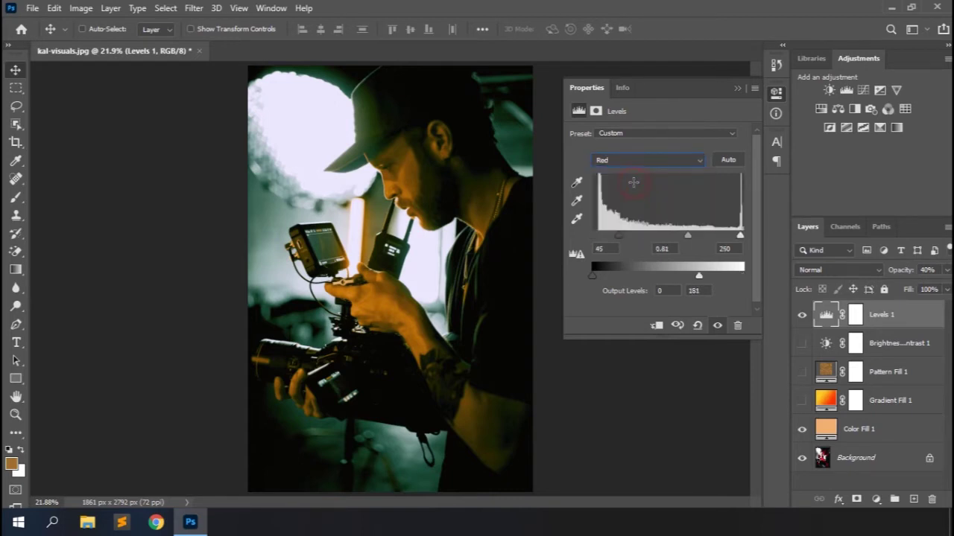
drag(619, 236, 587, 242)
drag(676, 237, 669, 240)
click(736, 88)
click(801, 314)
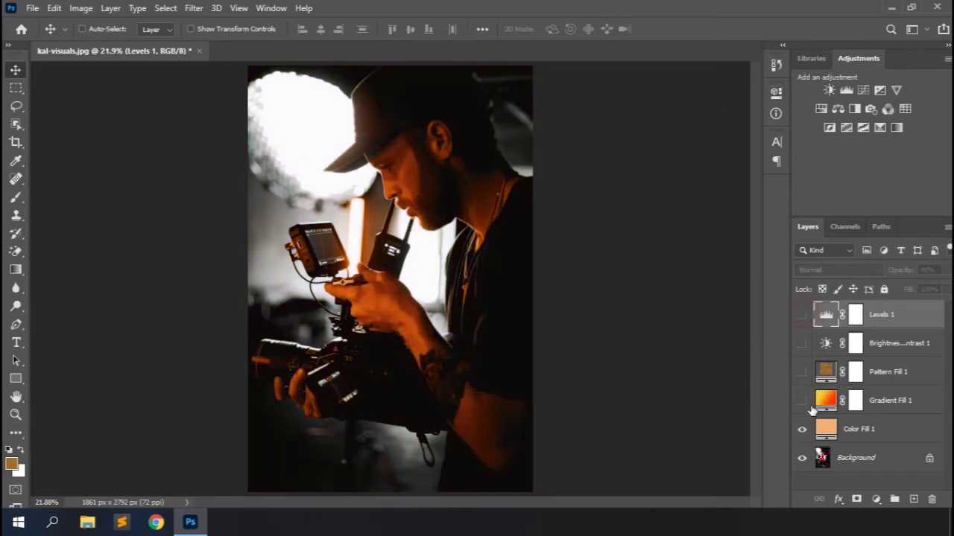
click(802, 315)
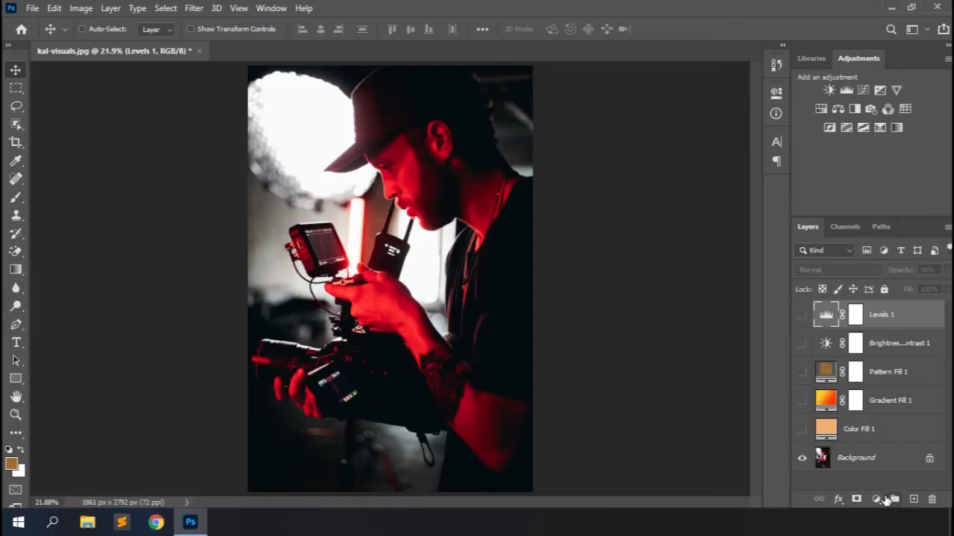
- Add a Curves layer, try Color Negative and other presets, then apply Auto
click(876, 499)
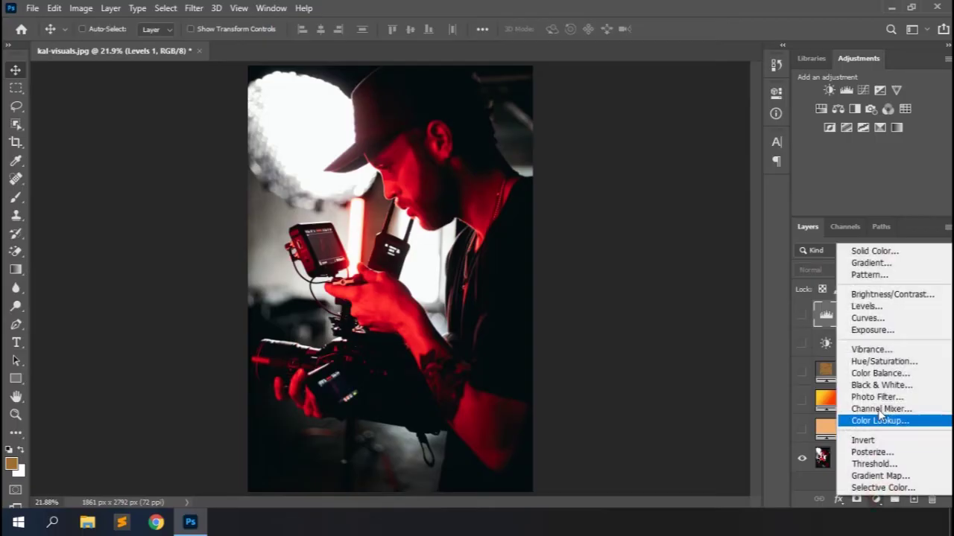
click(876, 319)
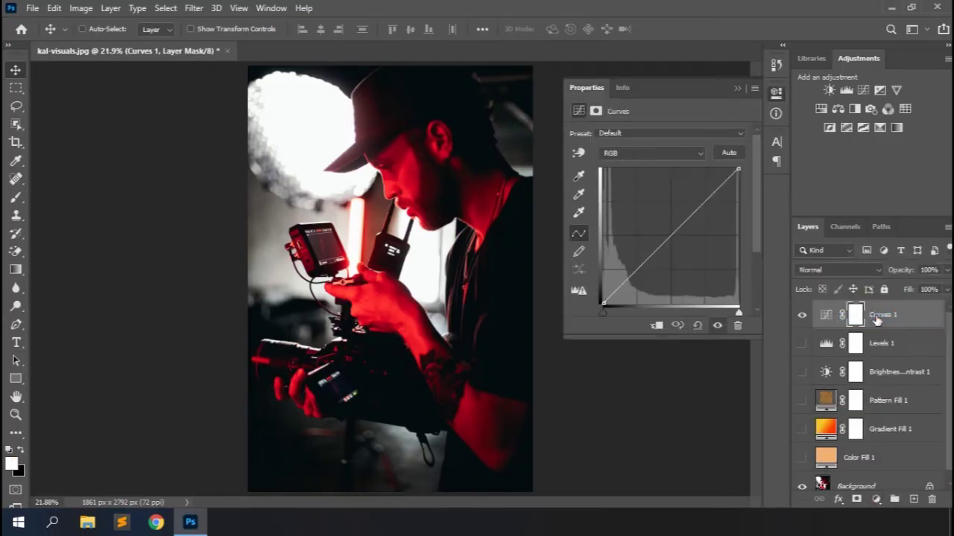
click(699, 134)
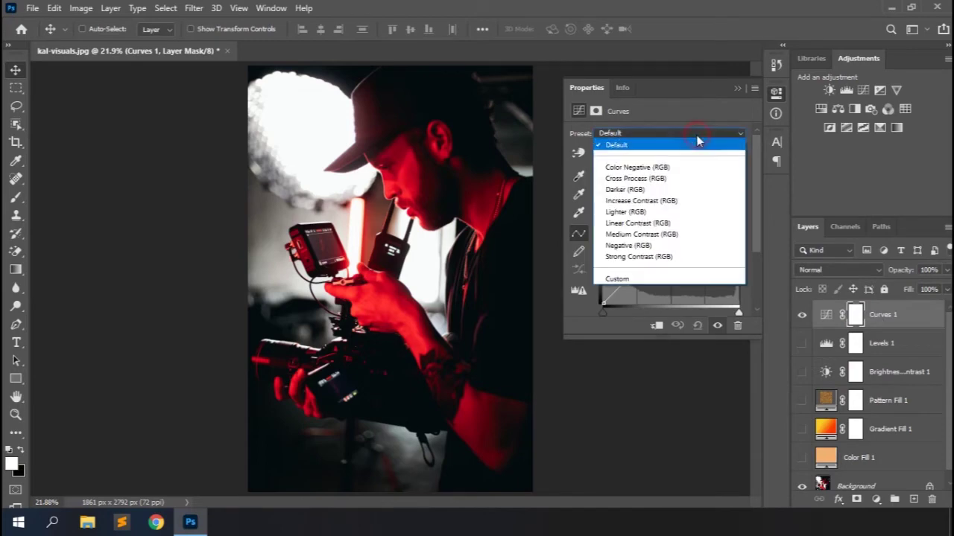
click(657, 164)
key(Down)
key(Down)
key(Down)
key(Up)
key(Down)
key(Down)
key(Down)
key(Down)
key(Down)
key(Down)
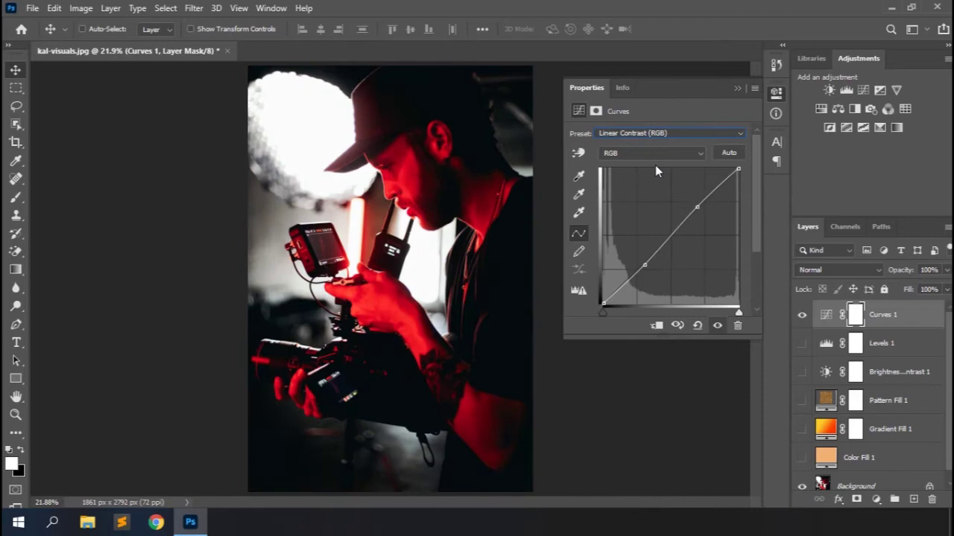
key(Down)
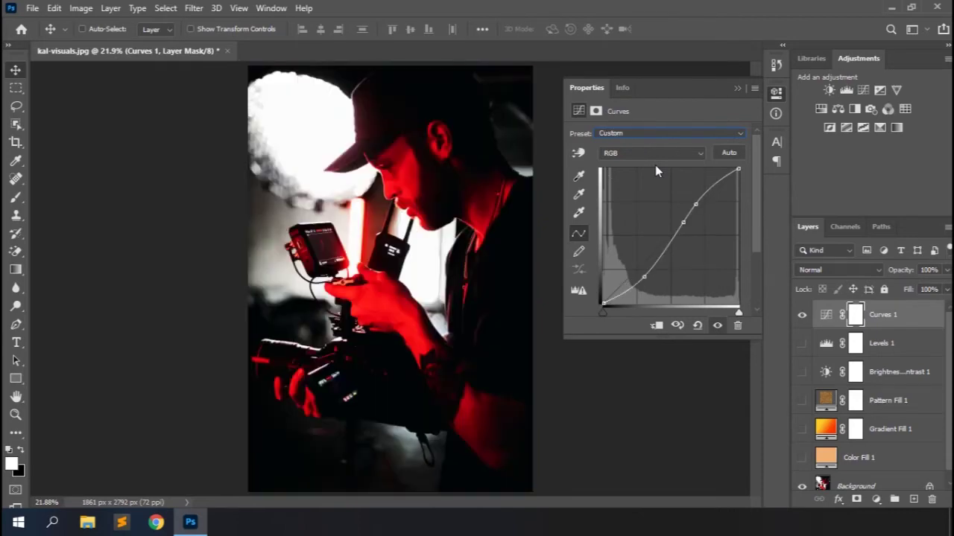
key(Down)
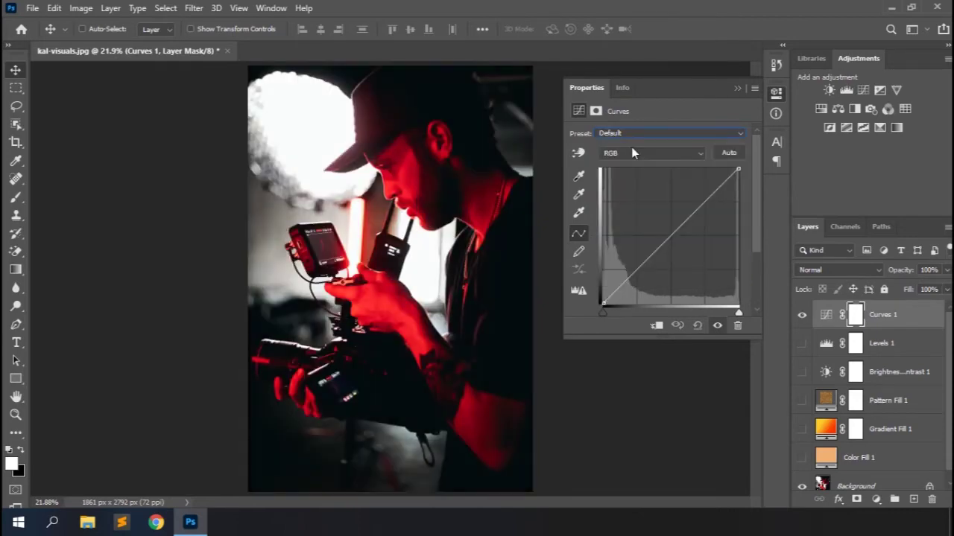
click(727, 152)
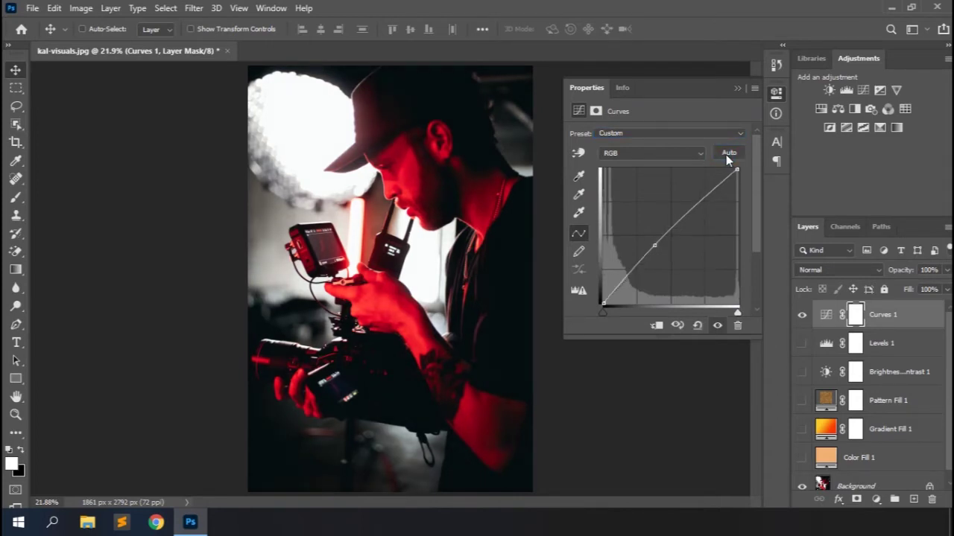
- Adjust the composite curve's black input and midtones, then lower the Red midtones toward teal
mouse_move(602, 313)
mouse_down()
mouse_move(641, 313)
mouse_move(600, 310)
mouse_up()
drag(654, 245, 661, 225)
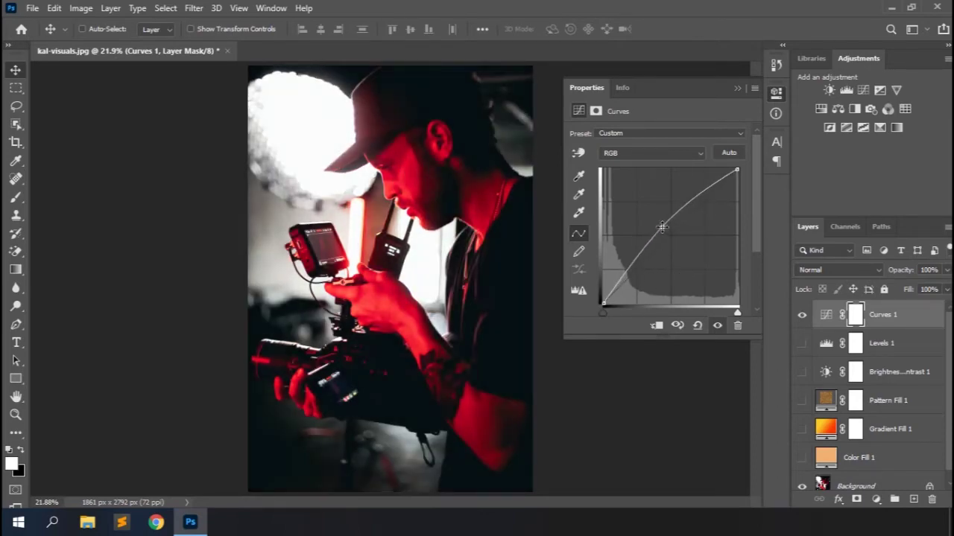
drag(662, 225, 666, 239)
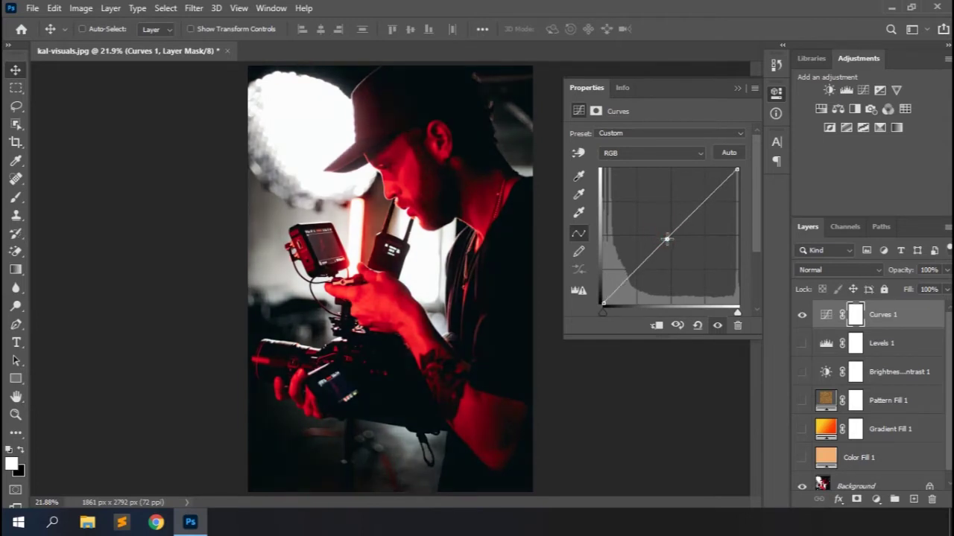
click(695, 153)
click(641, 164)
mouse_move(668, 236)
mouse_down()
mouse_move(679, 248)
mouse_move(660, 226)
mouse_move(709, 260)
mouse_move(650, 214)
mouse_move(675, 242)
mouse_up()
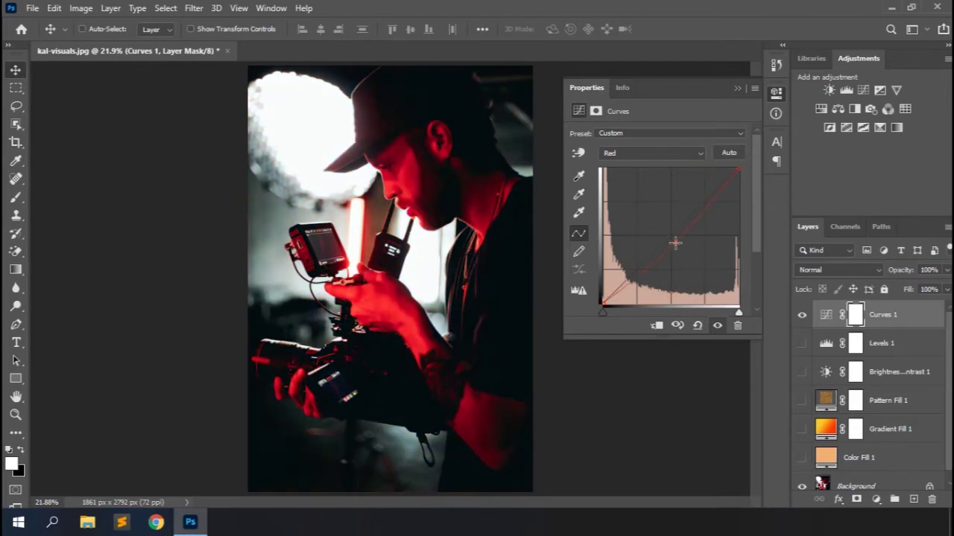
- Test the Green curve, then bow the Blue curve upward and move its black and white inputs
click(699, 154)
click(660, 185)
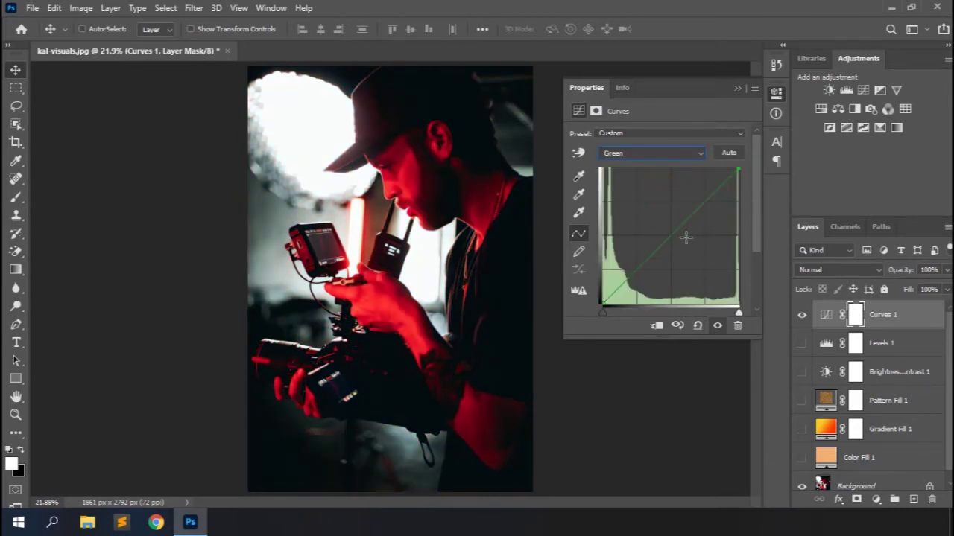
mouse_move(670, 235)
mouse_down()
mouse_move(682, 249)
mouse_move(655, 222)
mouse_move(675, 241)
mouse_up()
click(673, 153)
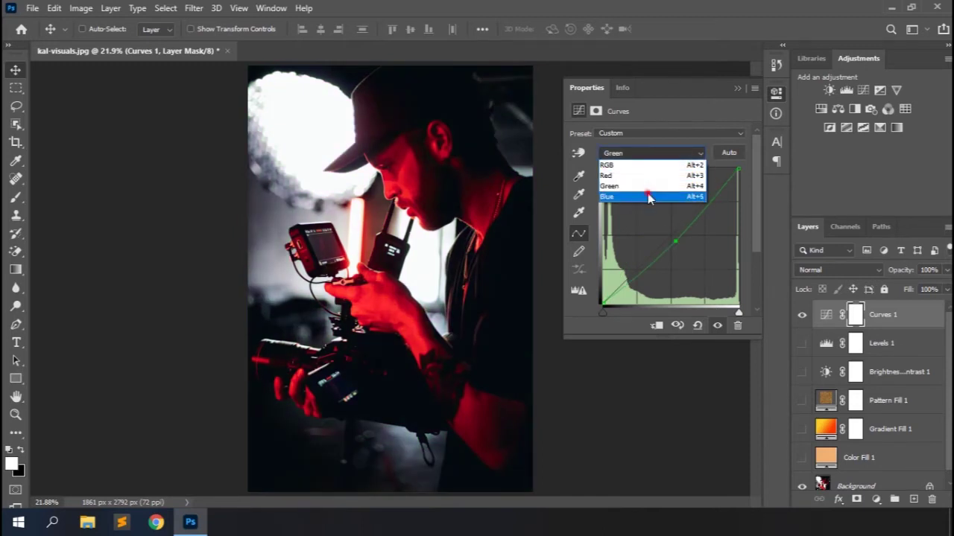
click(660, 193)
drag(669, 234, 686, 251)
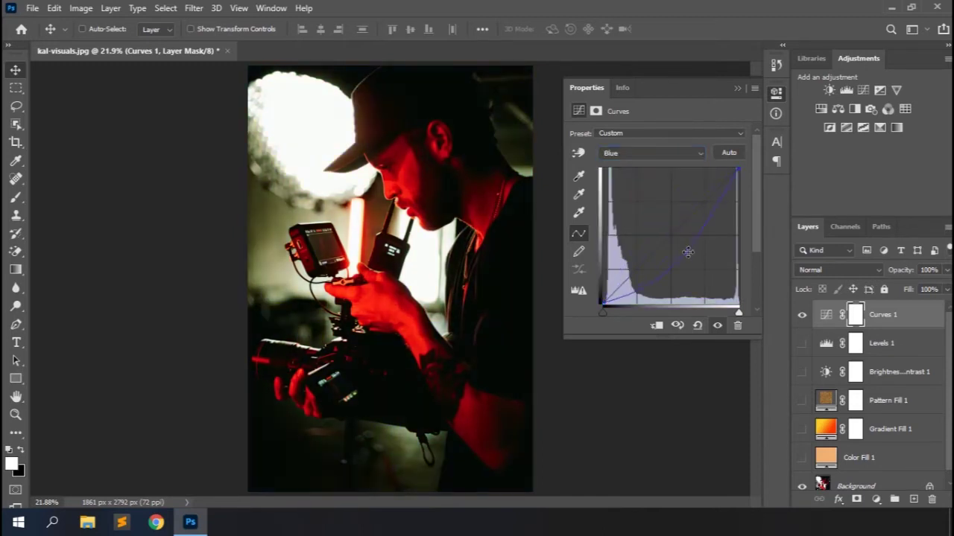
drag(706, 223, 710, 318)
drag(631, 313, 607, 313)
mouse_move(738, 313)
mouse_down()
mouse_move(690, 313)
mouse_move(736, 312)
mouse_up()
- Draw a freehand Red curve across the graph with the pencil, then reset Curves
click(673, 152)
click(645, 176)
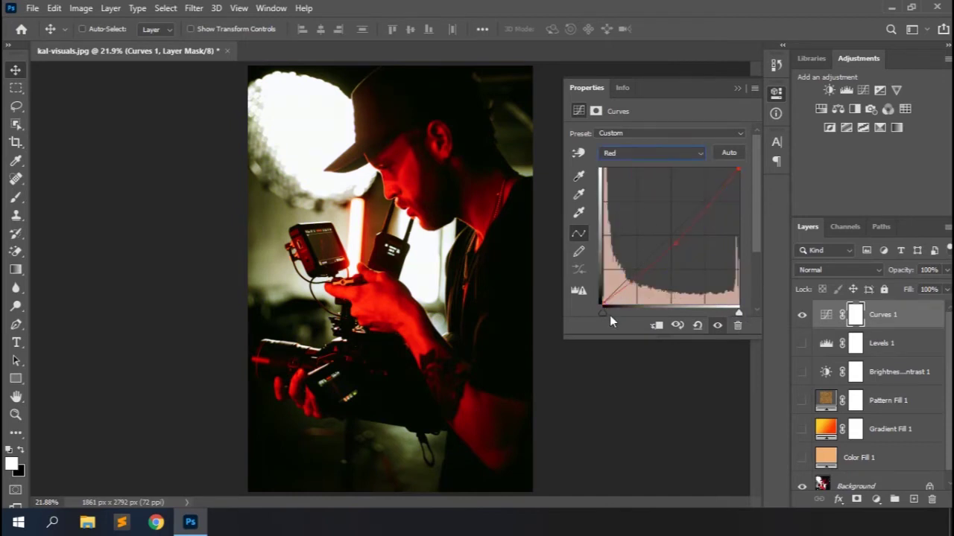
mouse_move(738, 317)
mouse_down()
mouse_move(695, 313)
mouse_move(739, 313)
mouse_up()
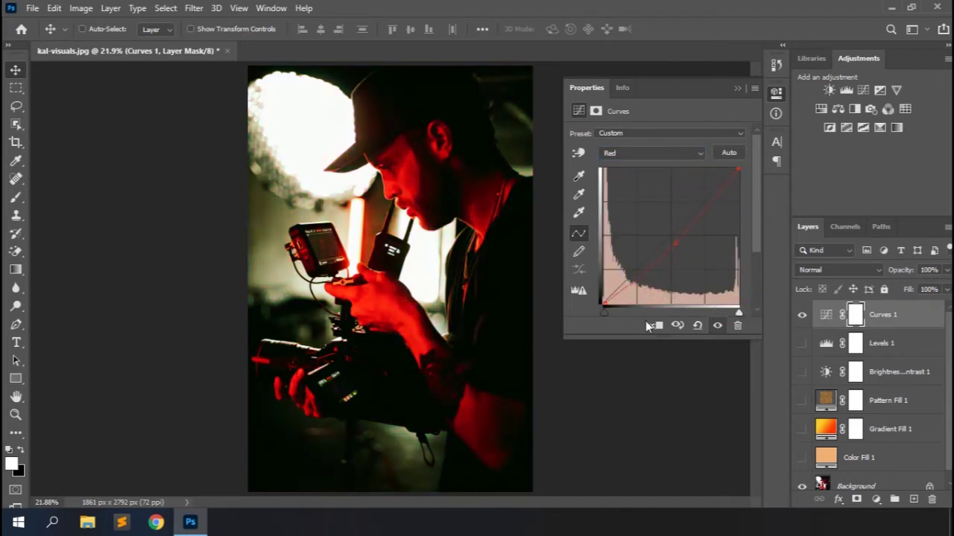
click(579, 251)
mouse_move(608, 298)
mouse_down()
mouse_move(652, 233)
mouse_move(737, 158)
mouse_up()
click(578, 232)
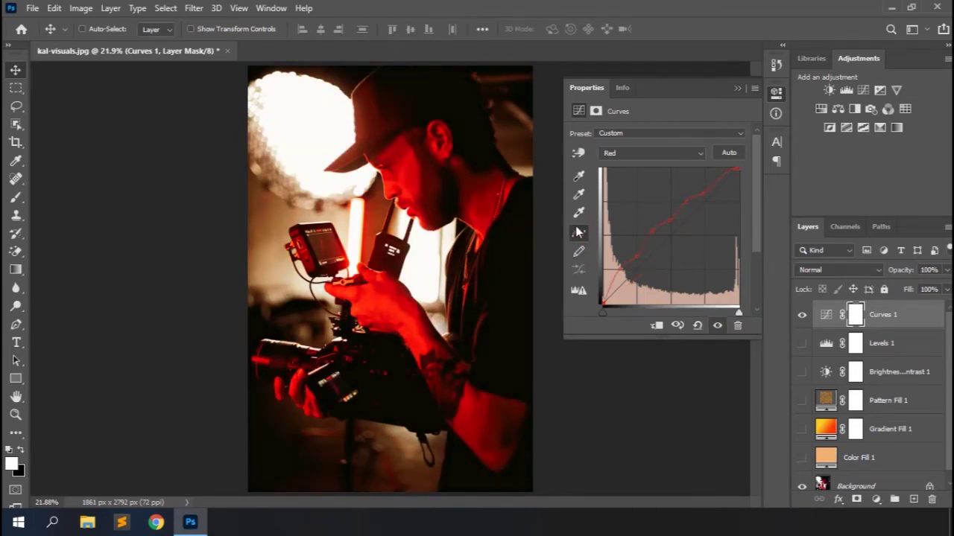
click(697, 325)
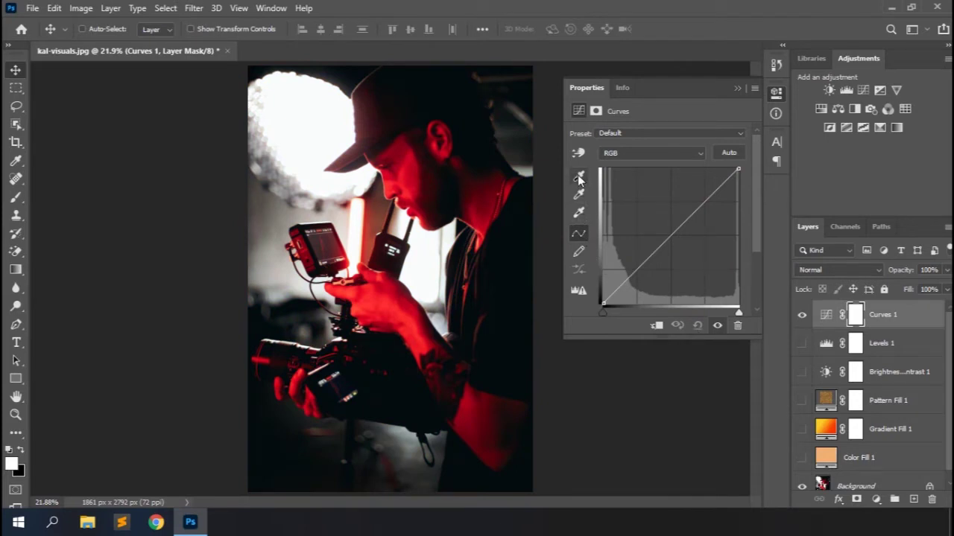
- Set the curve's black point by sampling the photo; try a gray-point sample and undo it
click(579, 177)
click(387, 393)
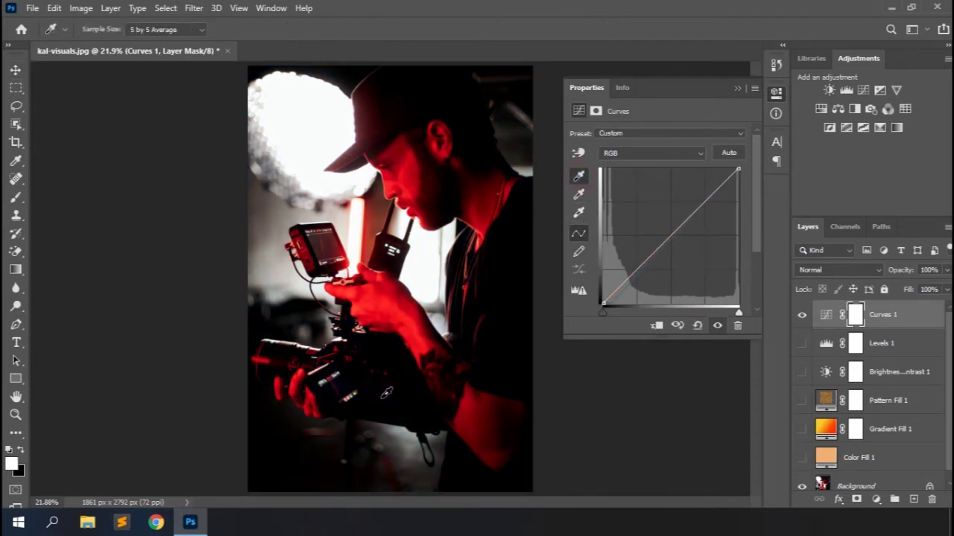
click(579, 194)
click(367, 111)
key(ctrl+z)
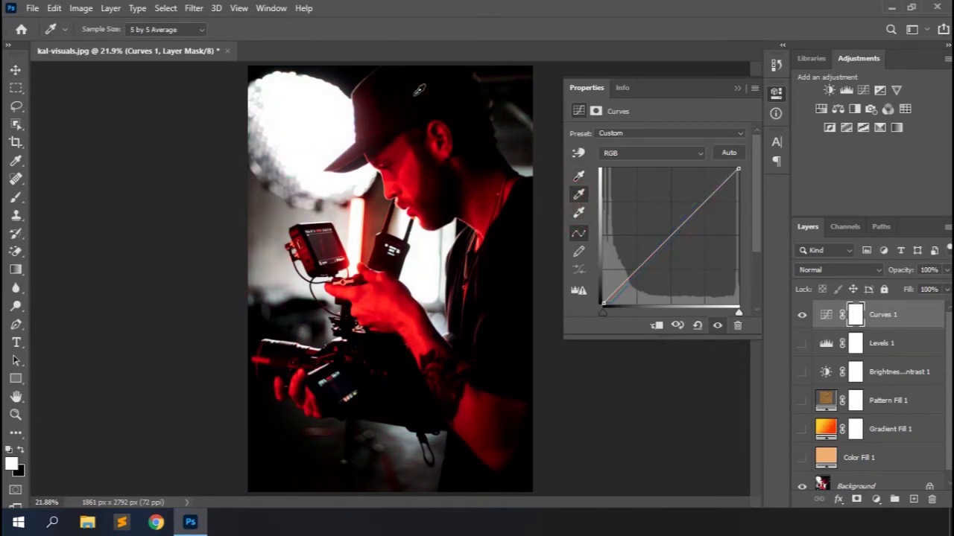
click(579, 152)
- Darken Red shadows and highlights on the image, reset, then test the composite black and white points
click(639, 154)
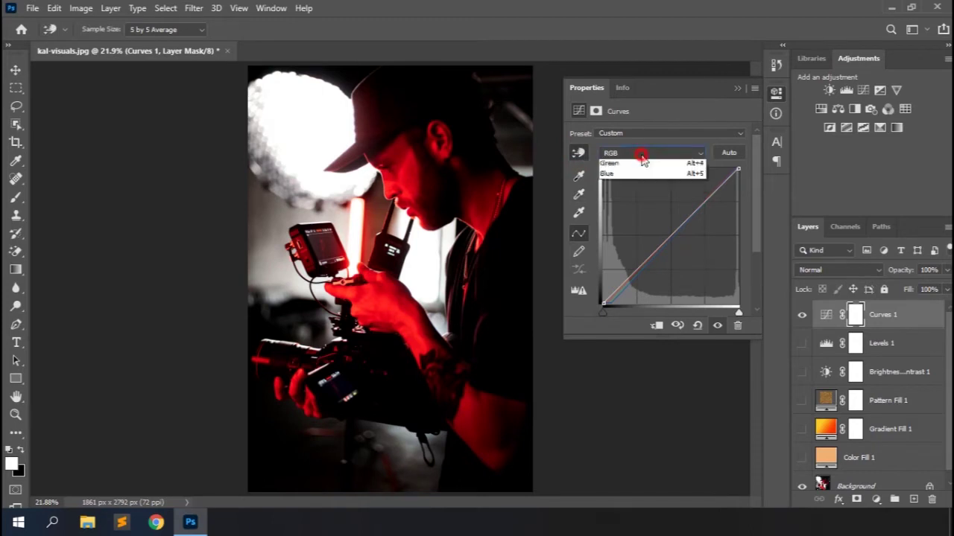
click(631, 179)
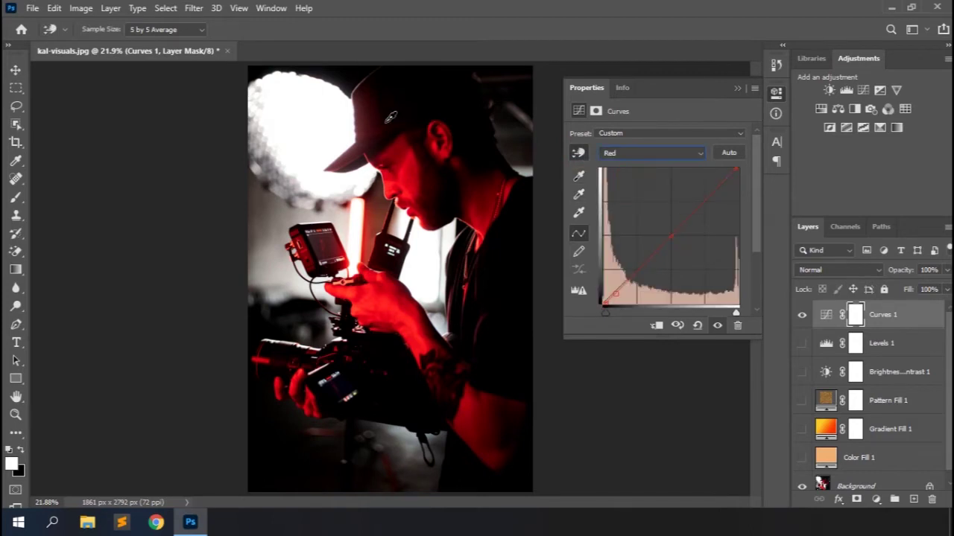
drag(384, 119, 385, 136)
mouse_move(400, 167)
mouse_down()
mouse_move(399, 196)
mouse_move(396, 181)
mouse_up()
click(698, 326)
drag(602, 307, 602, 309)
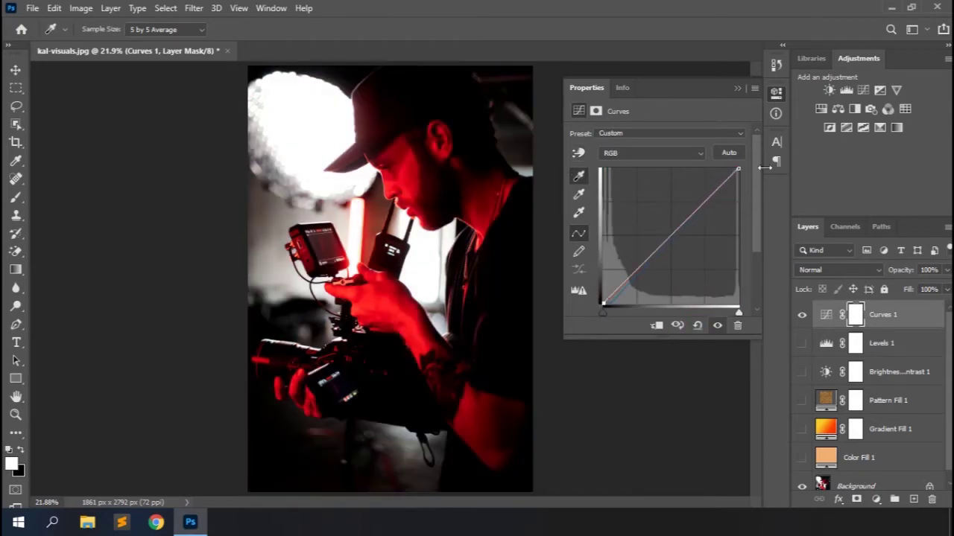
mouse_move(737, 170)
mouse_down()
mouse_move(739, 196)
mouse_move(744, 158)
mouse_up()
- Move the Red curve's shadow endpoint and nudge the Green black input inward
click(660, 152)
click(625, 165)
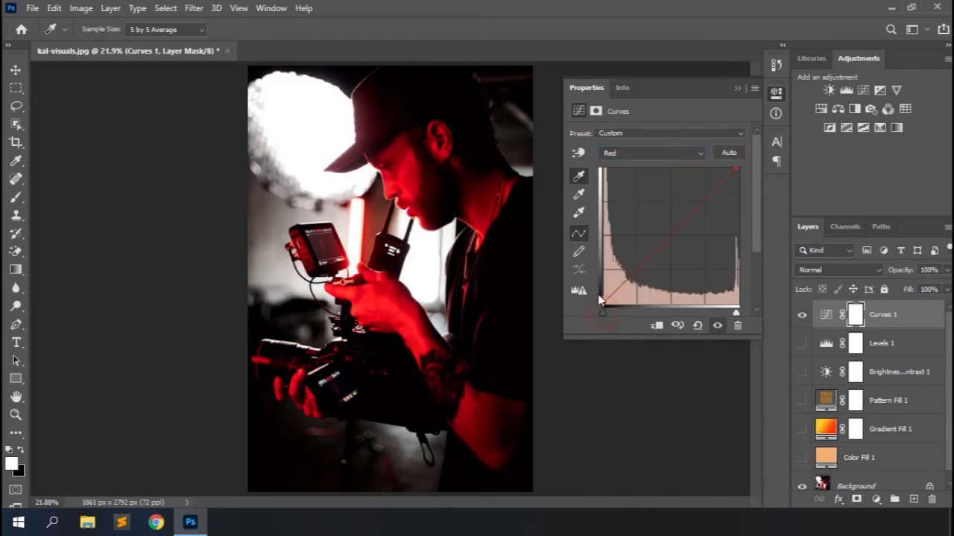
click(602, 303)
mouse_move(602, 303)
mouse_down()
mouse_move(604, 282)
mouse_move(619, 310)
mouse_move(647, 314)
mouse_move(612, 313)
mouse_move(623, 291)
mouse_move(590, 311)
mouse_move(610, 304)
mouse_up()
click(671, 153)
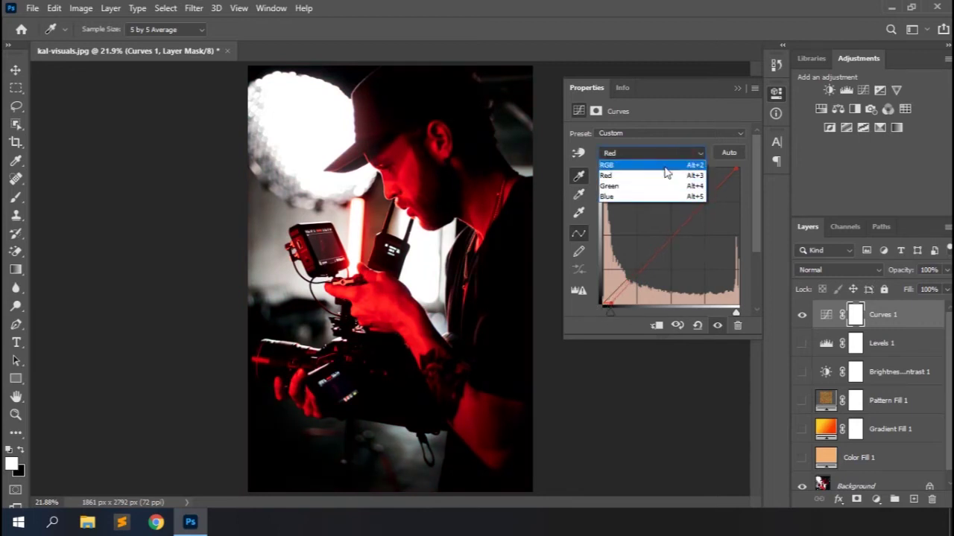
click(645, 183)
mouse_move(608, 313)
mouse_down()
mouse_move(598, 313)
mouse_move(612, 314)
mouse_up()
- Shift the Blue black point for bluer shadows and compare with Curves 1 toggled
click(688, 152)
click(665, 197)
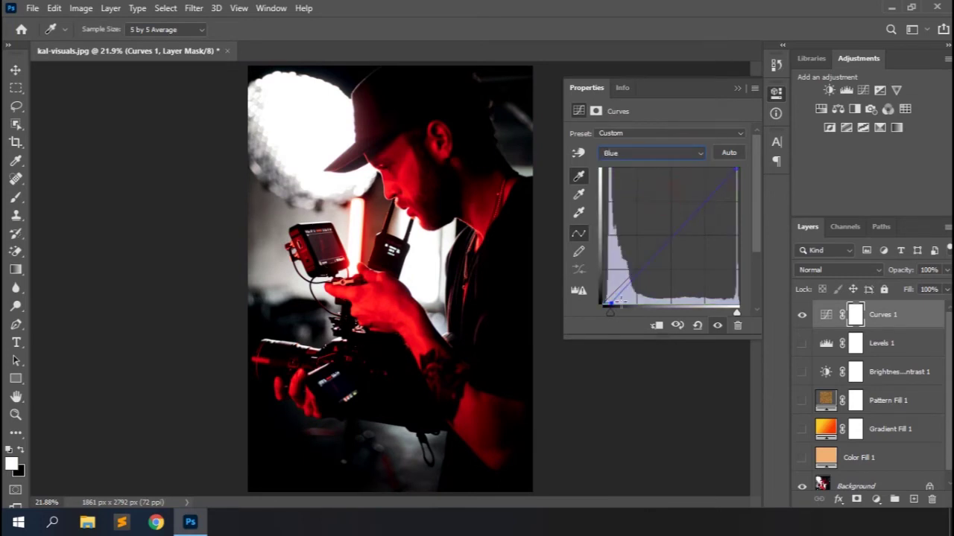
drag(611, 315, 593, 314)
click(802, 315)
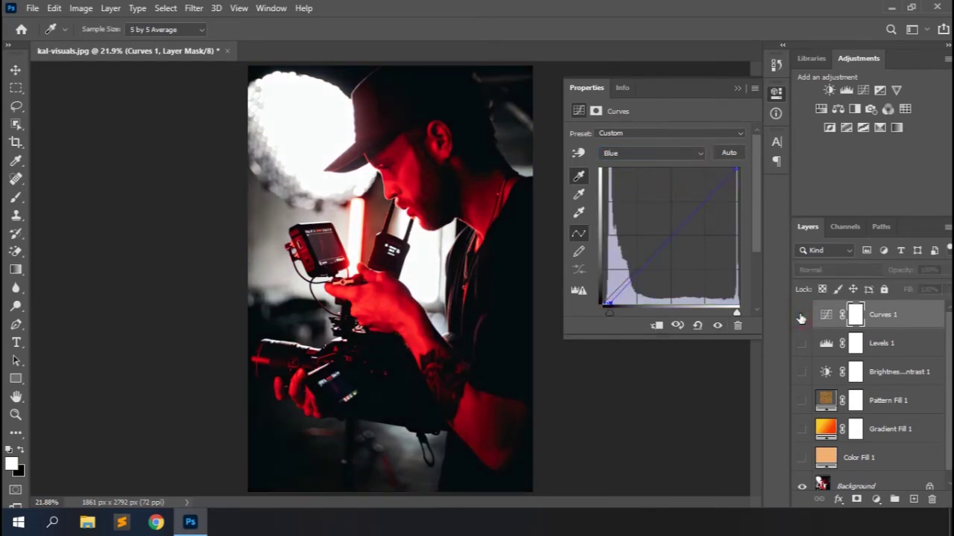
click(801, 318)
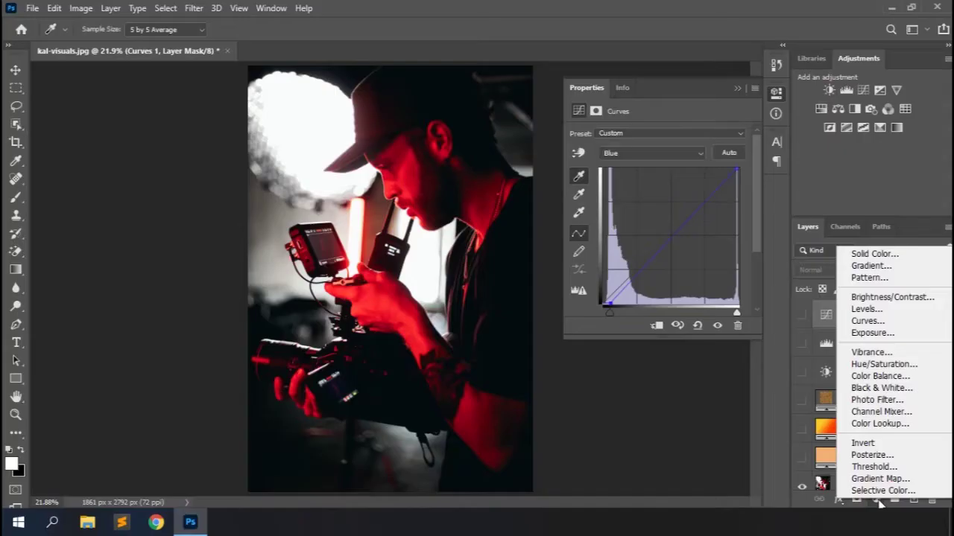
- Add an Exposure layer, apply the Plus 1.0 preset, raise exposure and nudge gamma
click(870, 333)
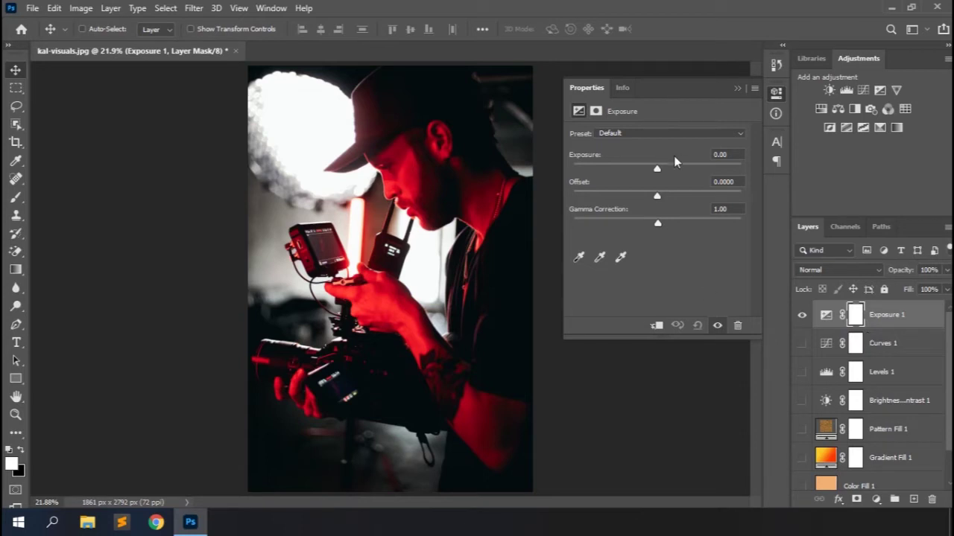
click(672, 133)
click(637, 167)
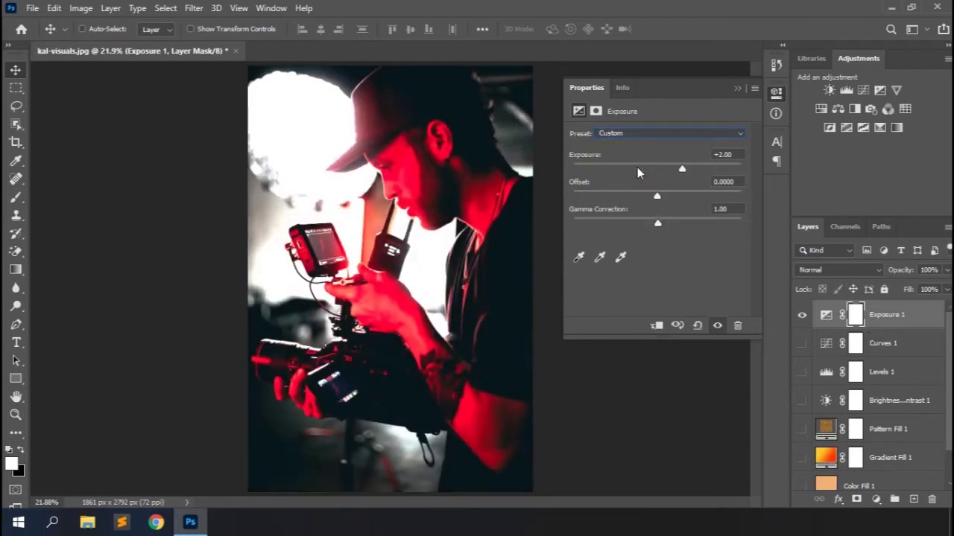
drag(637, 167, 668, 171)
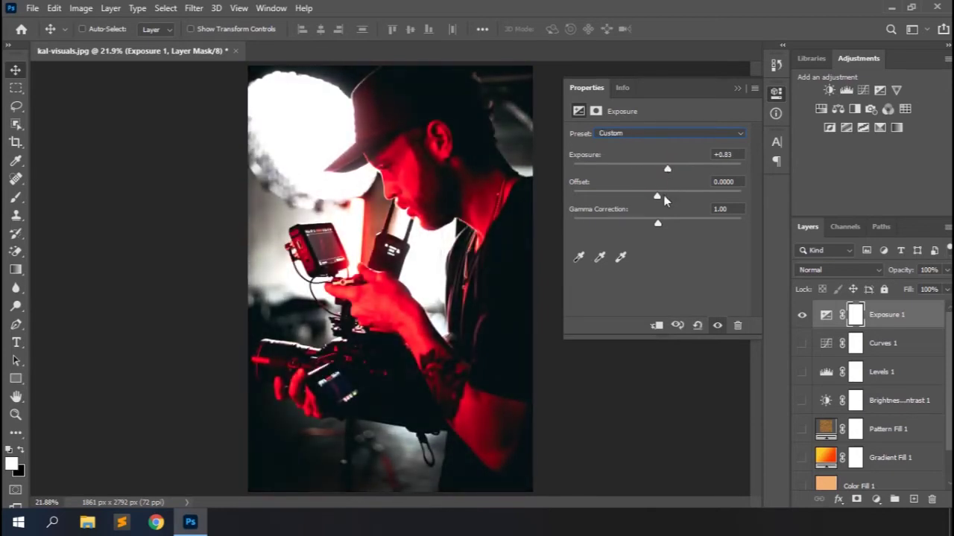
mouse_move(658, 224)
mouse_down()
mouse_move(670, 222)
mouse_move(634, 223)
mouse_move(661, 223)
mouse_up()
- Try the black-point and gray-point eyedroppers on dark, shoulder and cheek areas, then reset
click(578, 257)
click(417, 400)
click(600, 257)
click(484, 203)
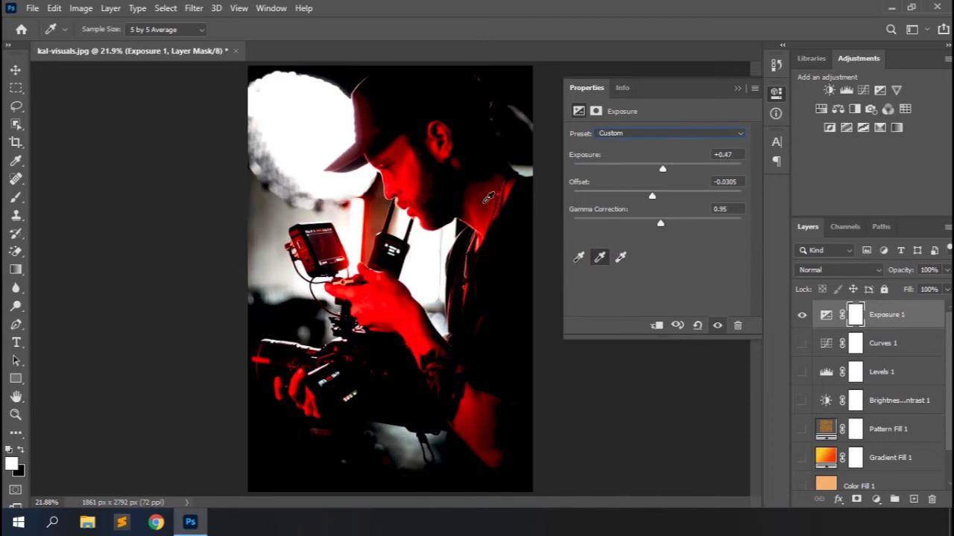
click(417, 166)
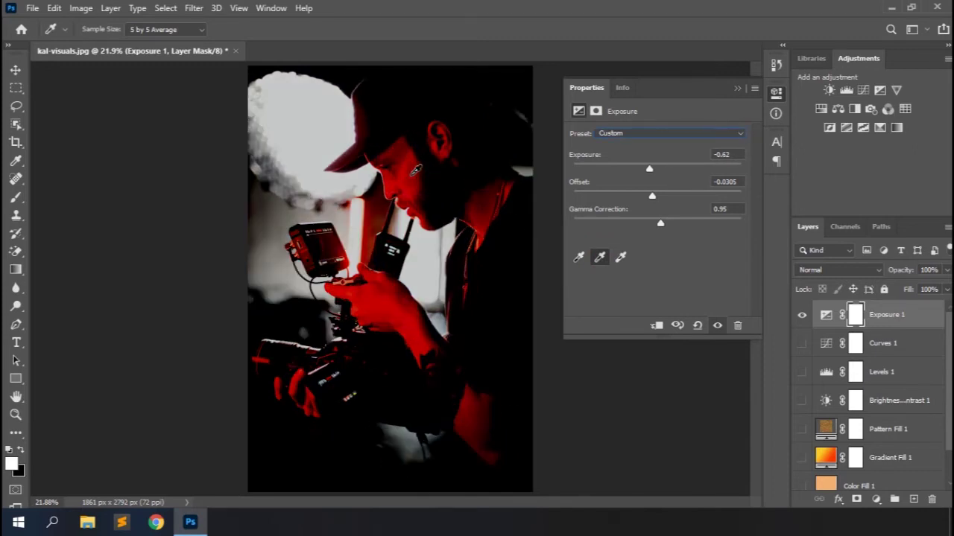
click(697, 325)
- Set Exposure to -0.28 and Gamma Correction to 1.06, then compare with Exposure 1 toggled
key(v)
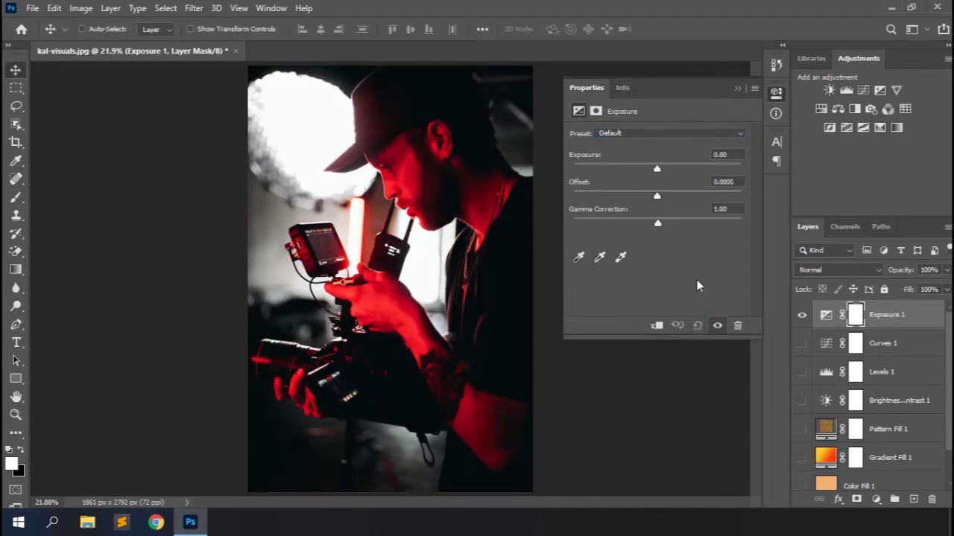
mouse_move(657, 169)
mouse_down()
mouse_move(665, 170)
mouse_move(653, 170)
mouse_up()
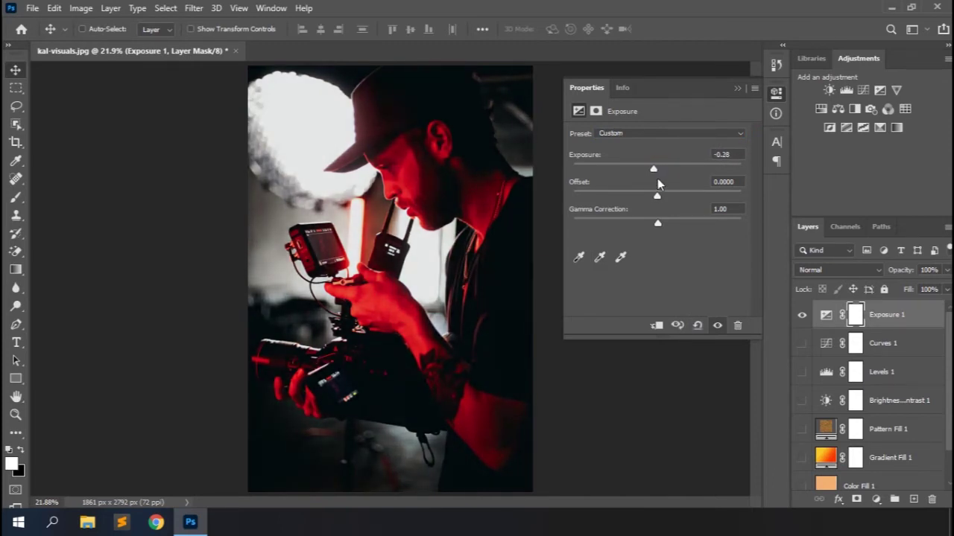
drag(664, 220, 655, 223)
click(802, 322)
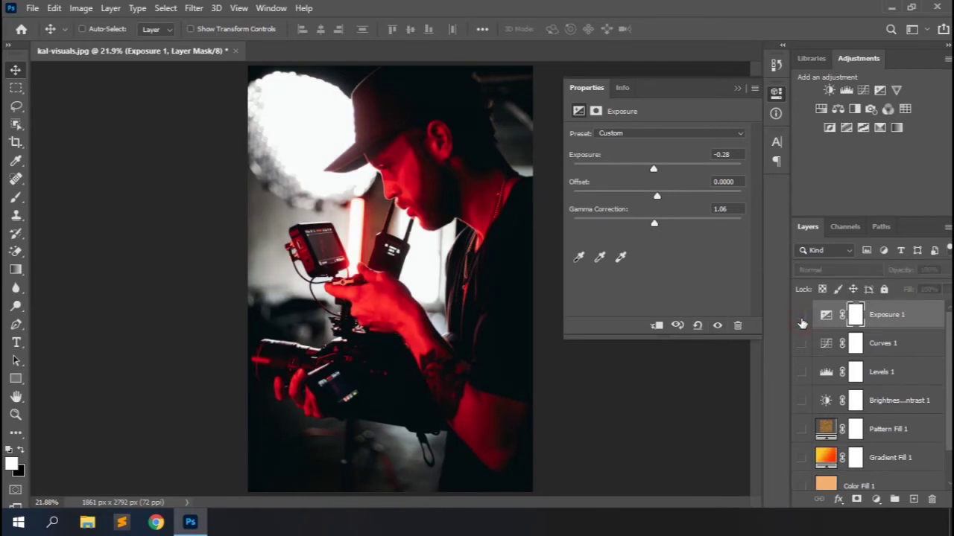
click(802, 320)
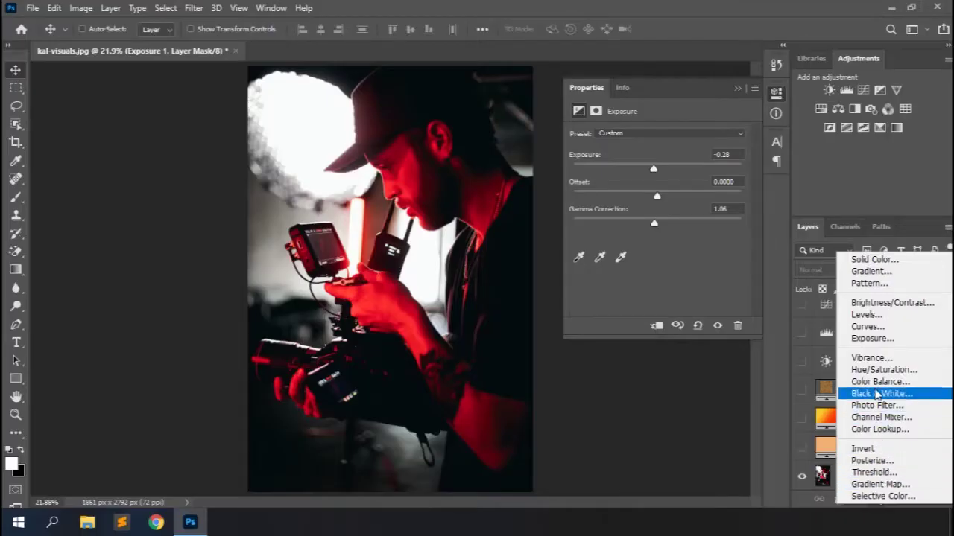
- Add Vibrance 1 with Vibrance -55 and Saturation +16, then compare with its visibility toggled
click(872, 359)
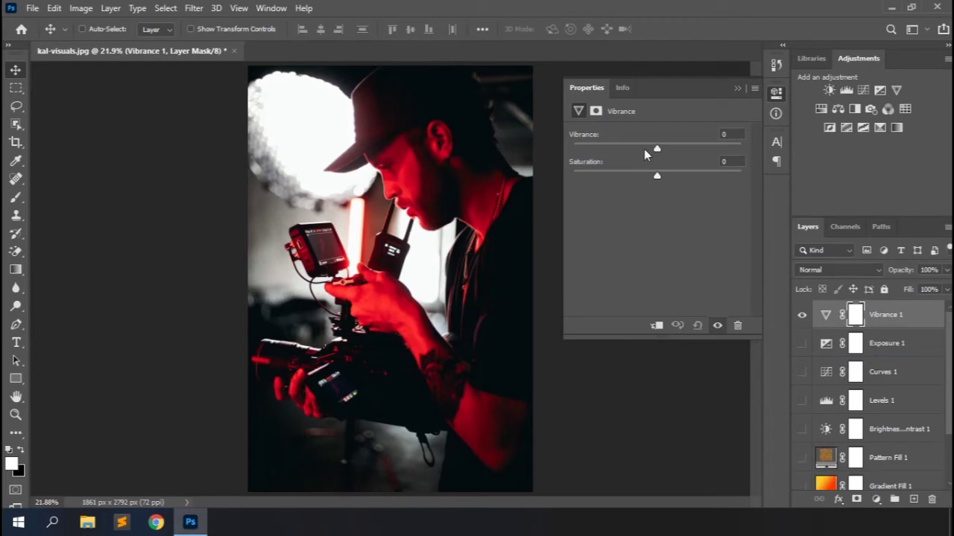
drag(657, 148, 612, 133)
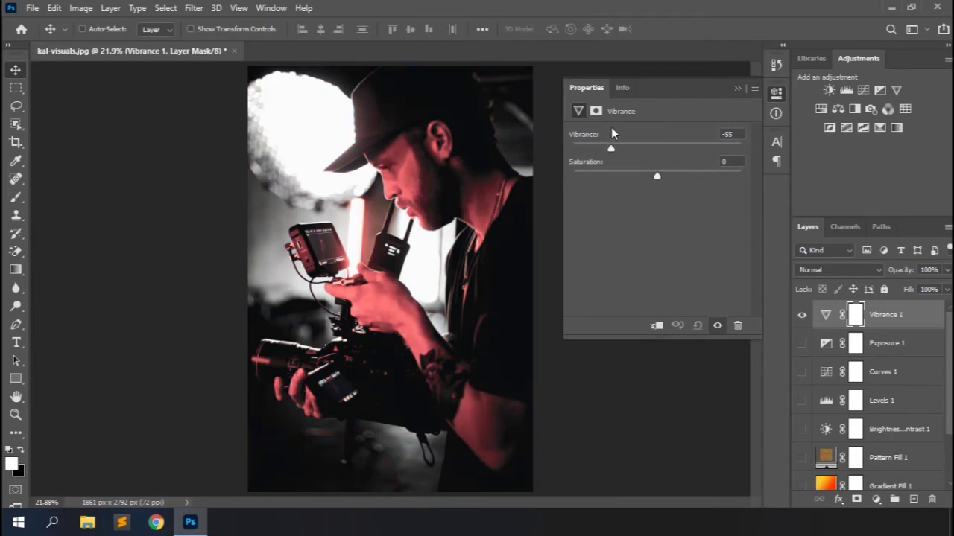
mouse_move(658, 179)
mouse_down()
mouse_move(677, 179)
mouse_move(645, 183)
mouse_move(668, 184)
mouse_up()
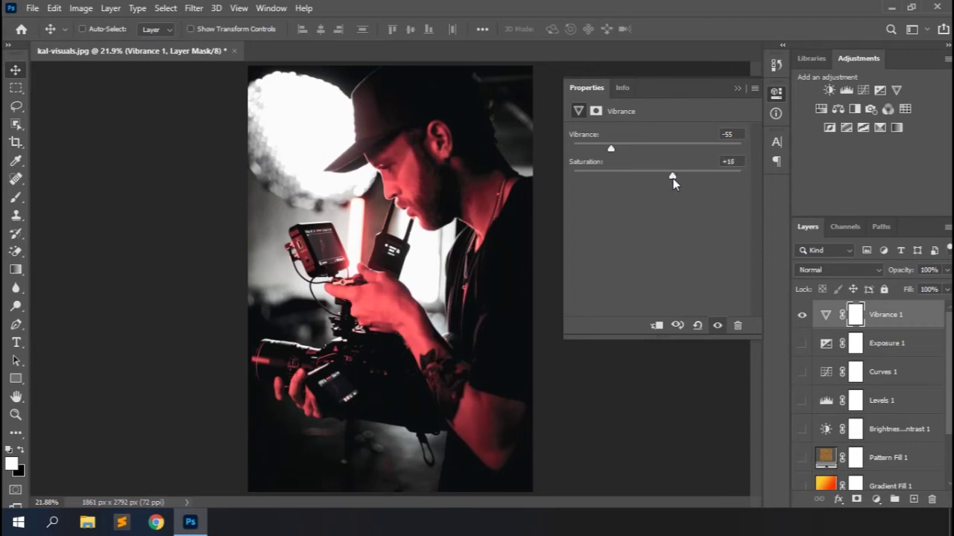
mouse_move(677, 179)
mouse_down()
mouse_move(694, 179)
mouse_move(670, 178)
mouse_up()
click(801, 317)
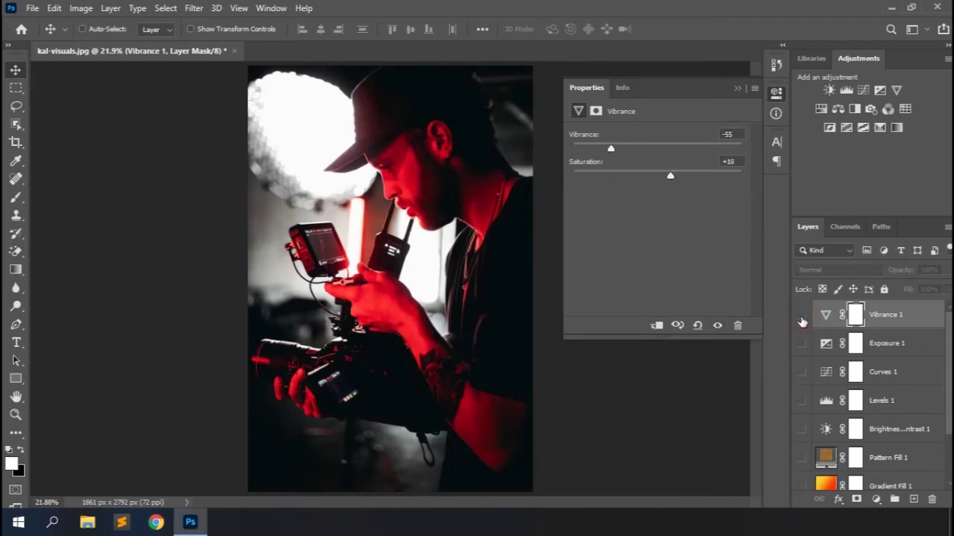
click(801, 318)
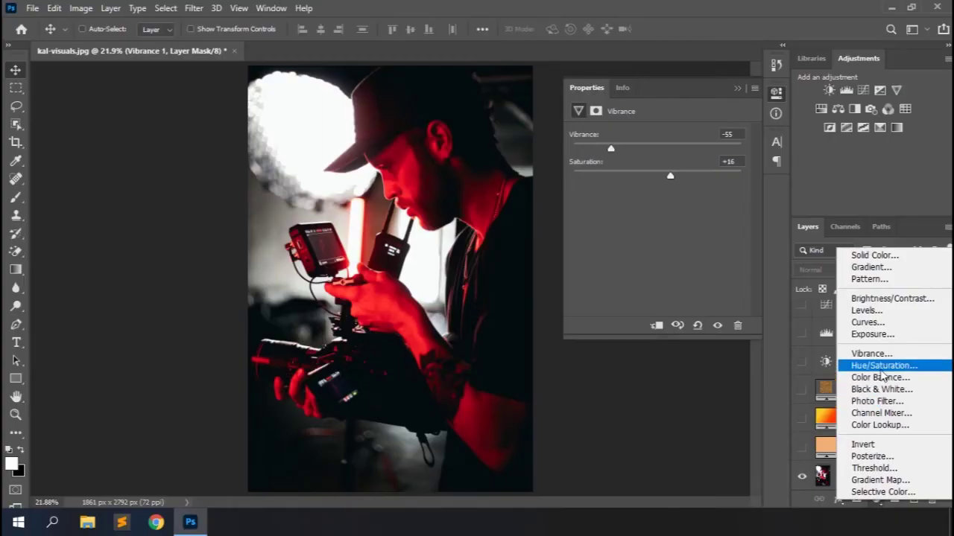
- Add Hue/Saturation and try shifting Master hue toward orange and lowering saturation
click(880, 368)
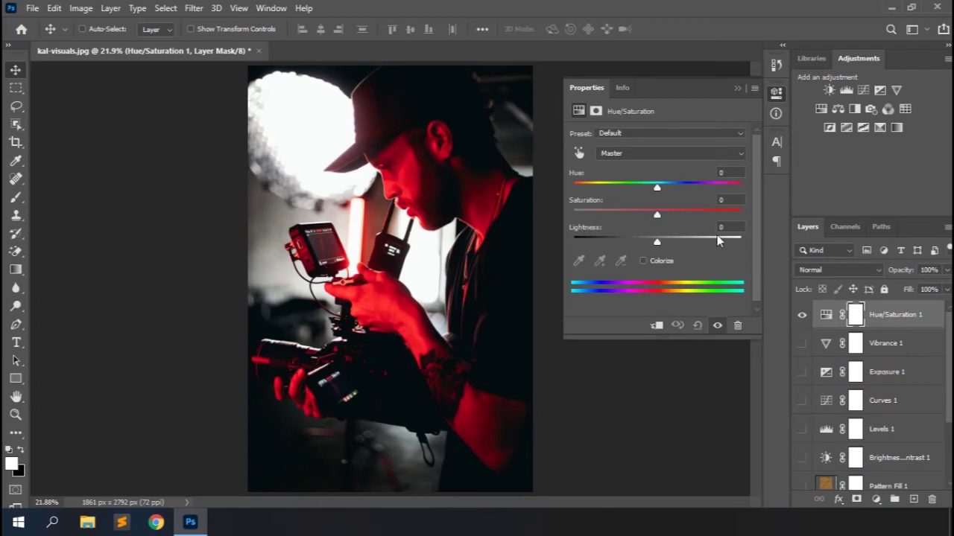
click(668, 154)
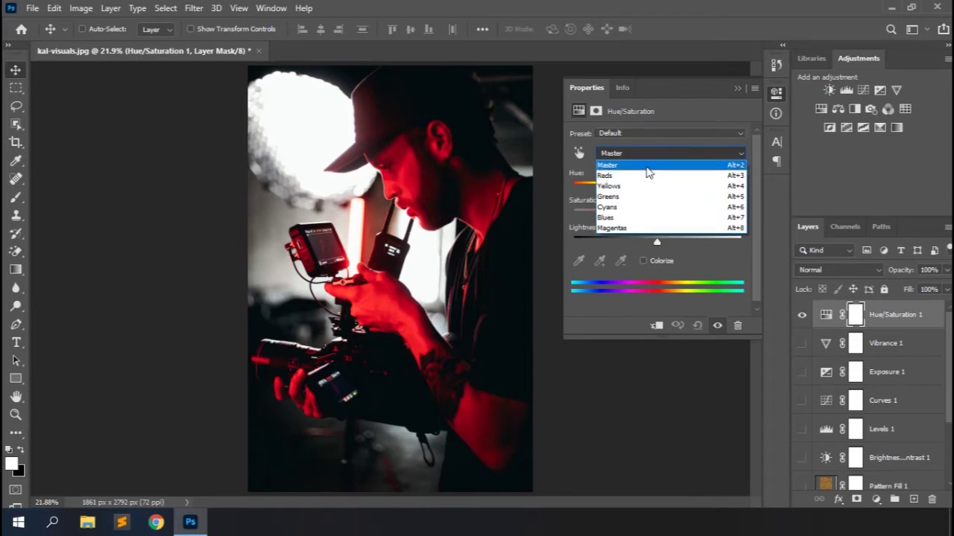
click(635, 169)
drag(656, 186, 692, 190)
drag(657, 216, 657, 244)
- Set the Reds range hue to -9 and compare with the layer toggled
click(685, 155)
click(623, 176)
mouse_move(656, 187)
mouse_down()
mouse_move(637, 187)
mouse_move(693, 187)
mouse_move(634, 187)
mouse_move(650, 185)
mouse_up()
click(804, 317)
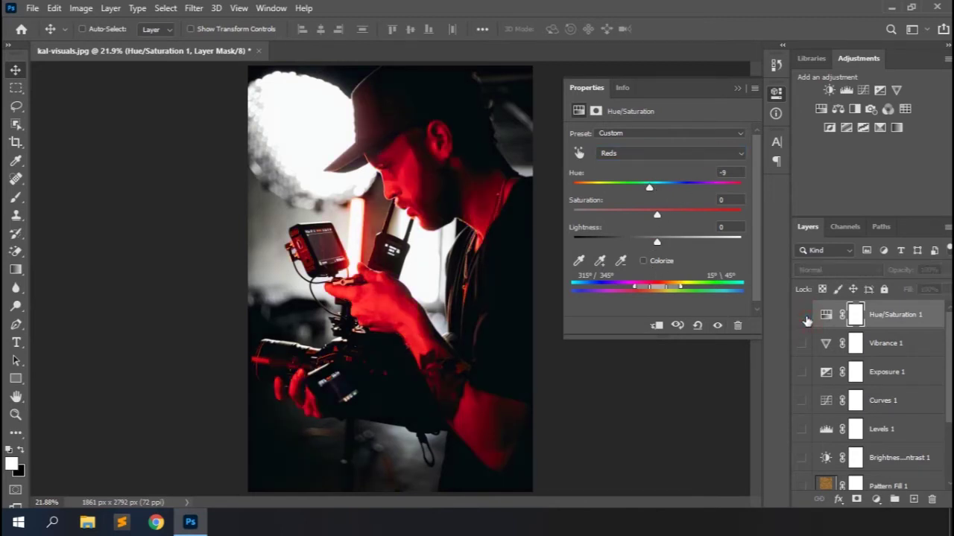
click(803, 317)
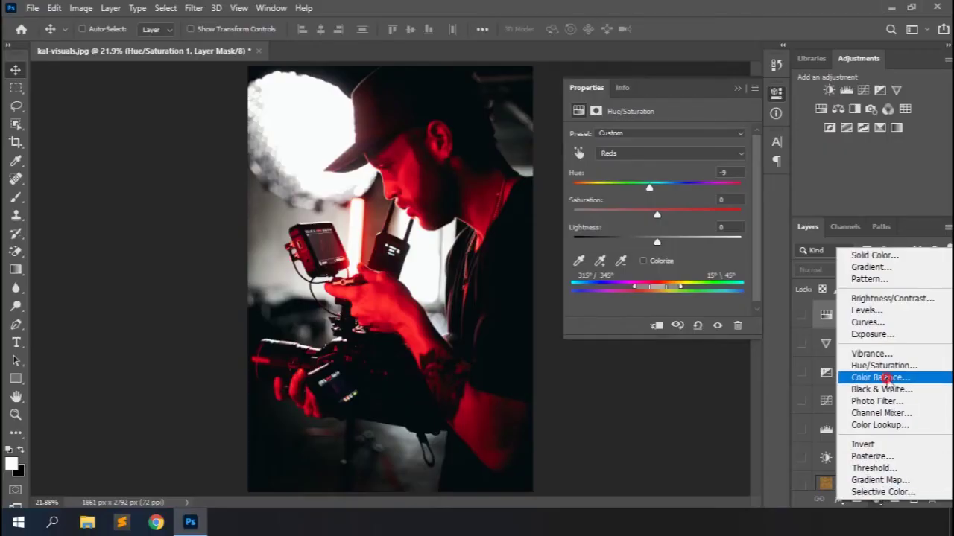
- Add a Color Balance layer and push the Midtones toward cyan
click(857, 376)
click(718, 135)
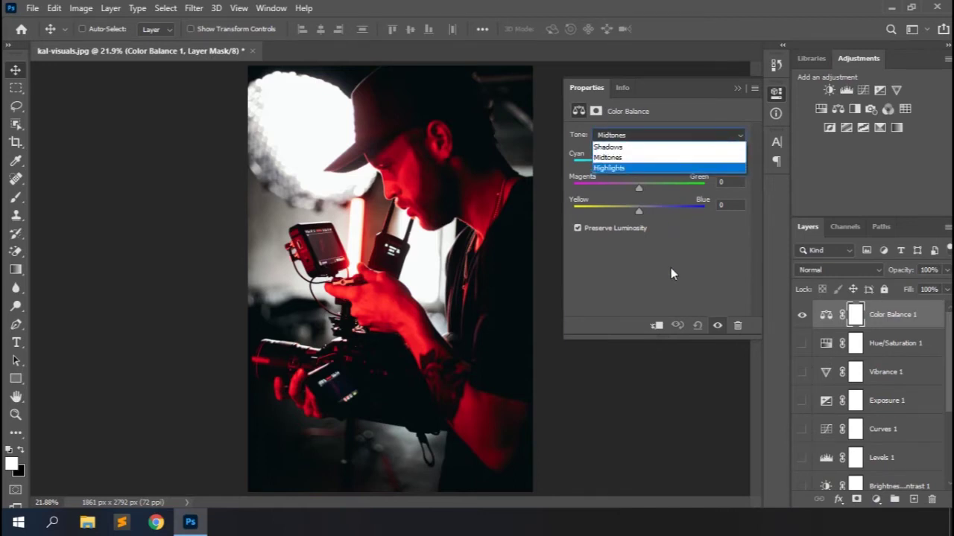
click(671, 273)
click(639, 164)
drag(638, 165, 633, 211)
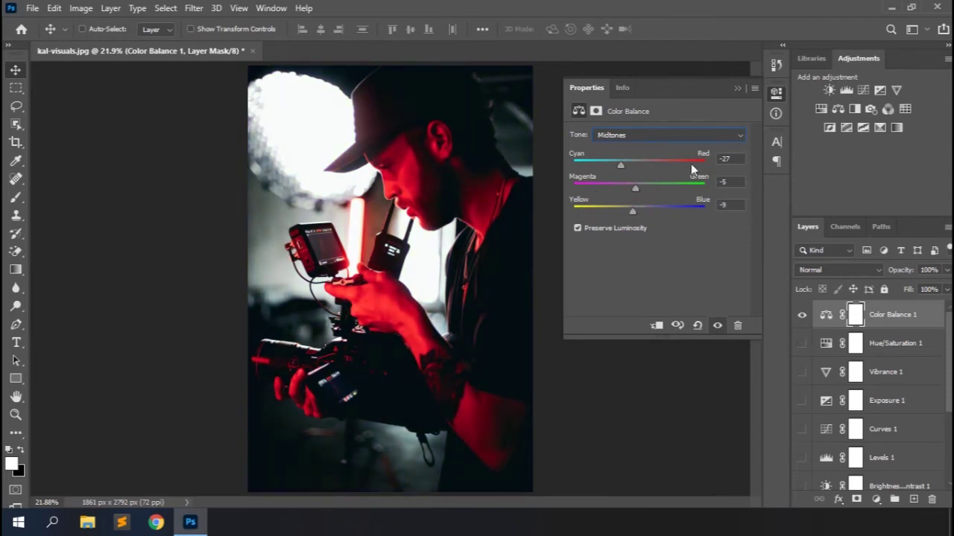
- Push Shadows toward teal cyan and blue, and set Highlights to -8, -25, -39
click(666, 135)
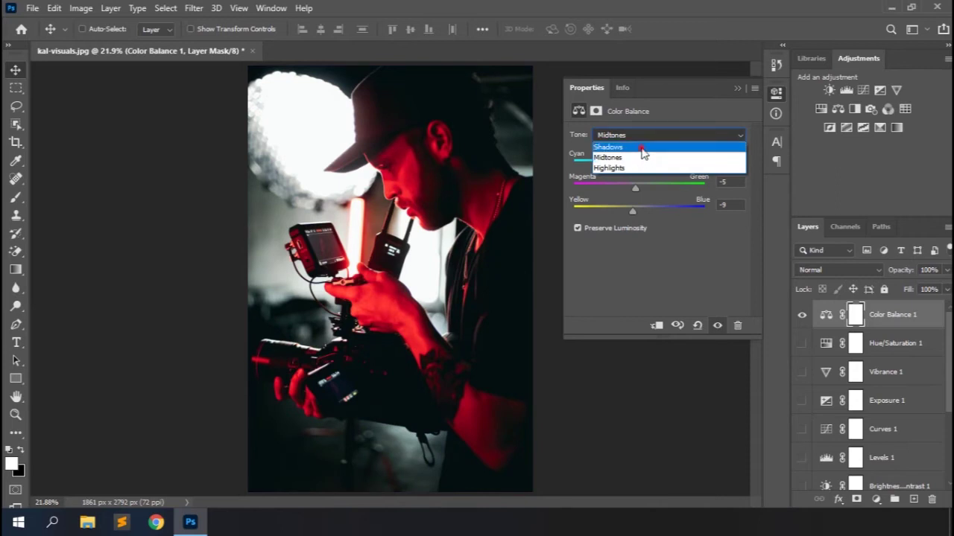
click(643, 148)
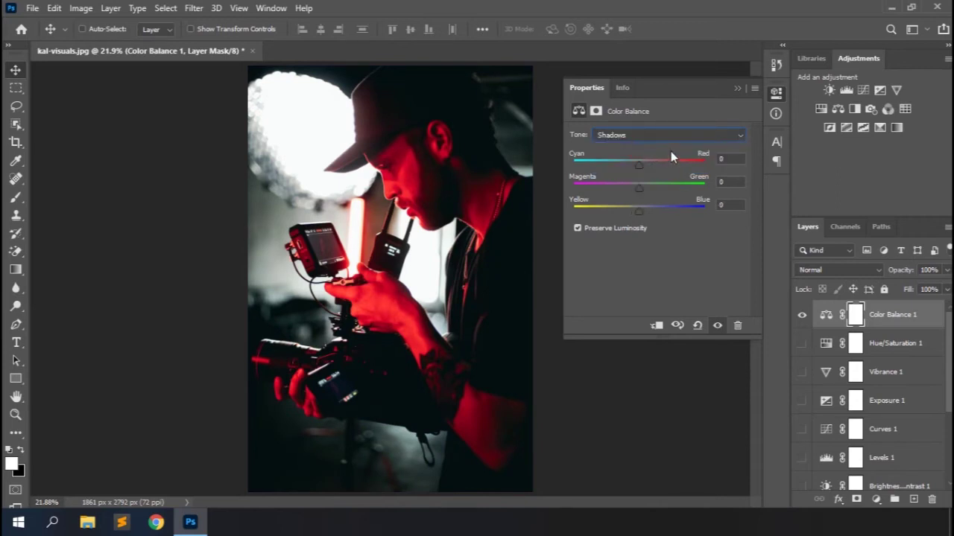
drag(639, 166, 628, 186)
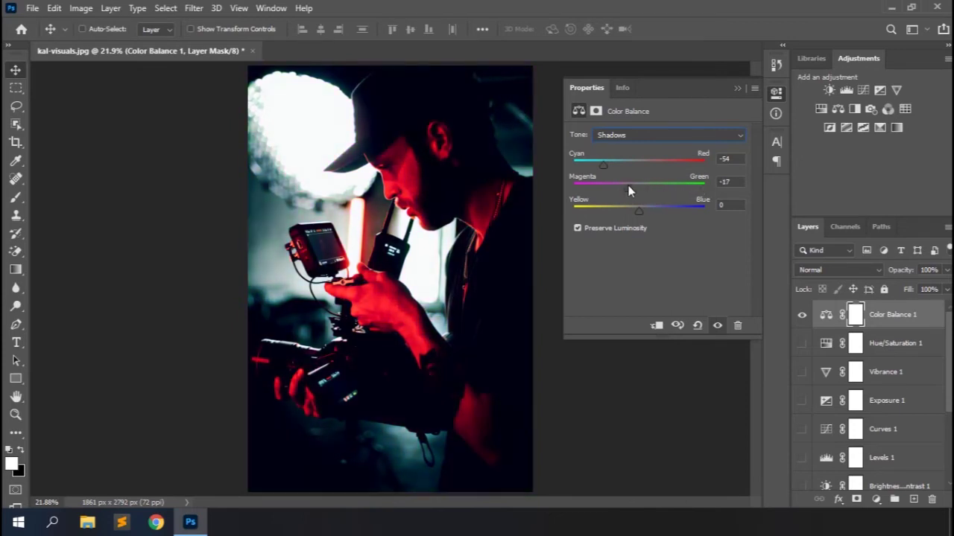
mouse_move(638, 211)
mouse_down()
mouse_move(590, 211)
mouse_move(682, 213)
mouse_move(628, 214)
mouse_up()
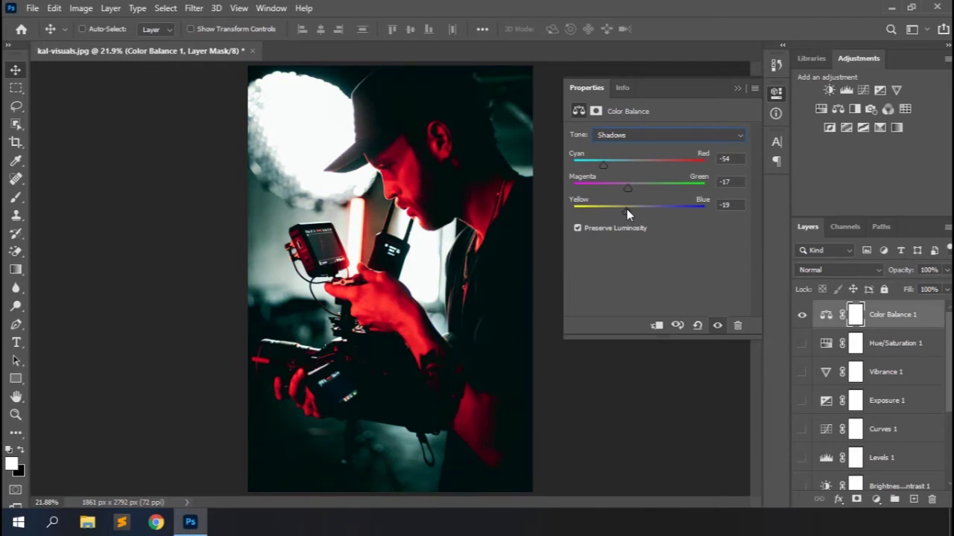
click(640, 136)
click(632, 165)
drag(637, 167, 613, 212)
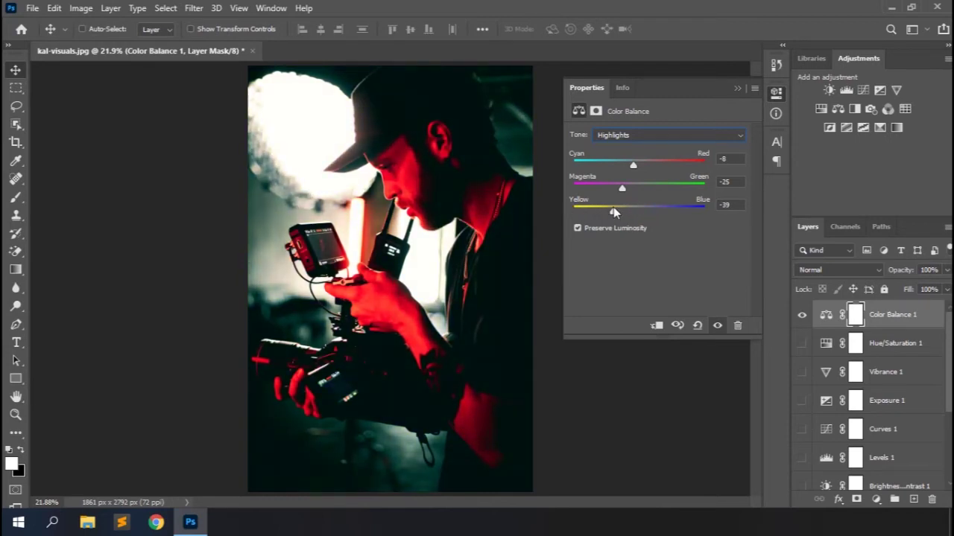
- Show Color Fill 1 and push the Color Balance highlights further toward cyan and green
scroll(903, 427, down, 3)
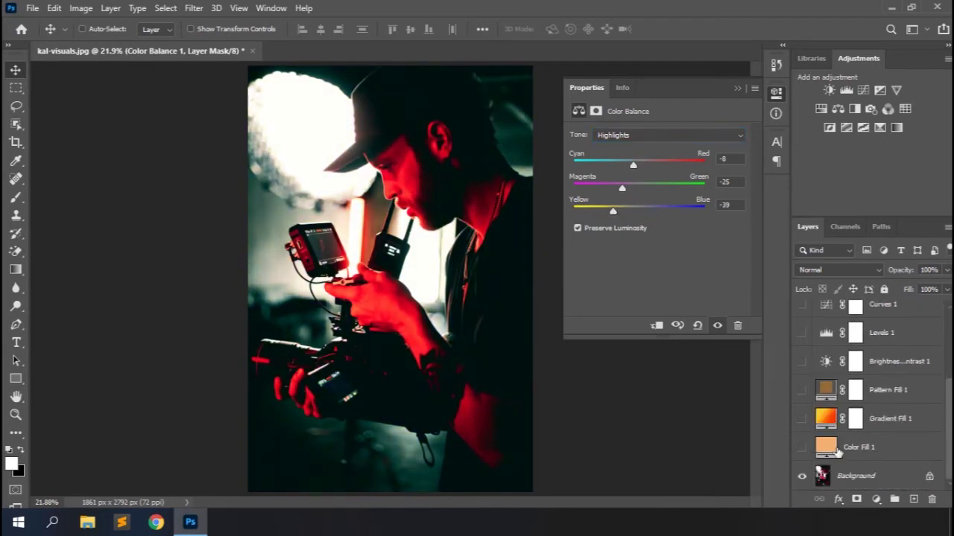
click(801, 449)
drag(636, 167, 626, 170)
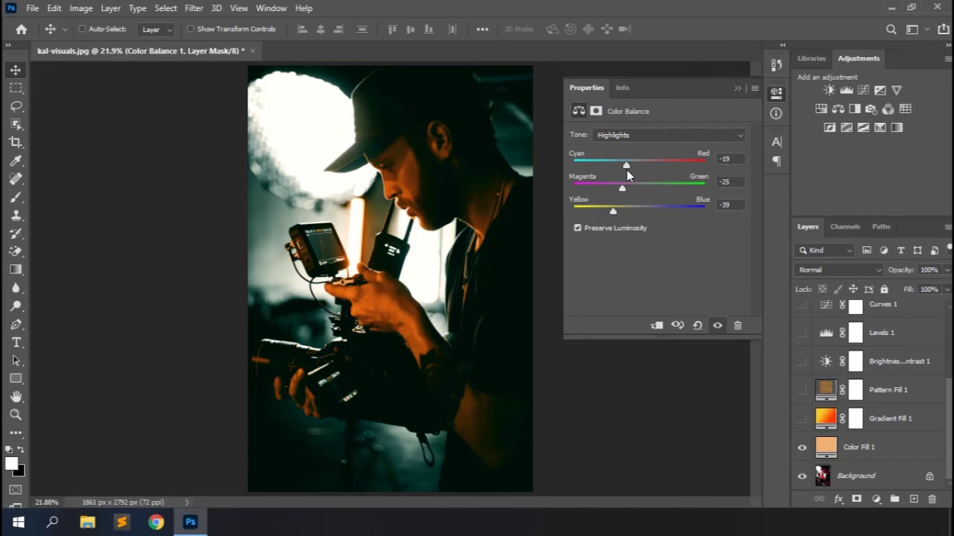
drag(622, 191, 605, 216)
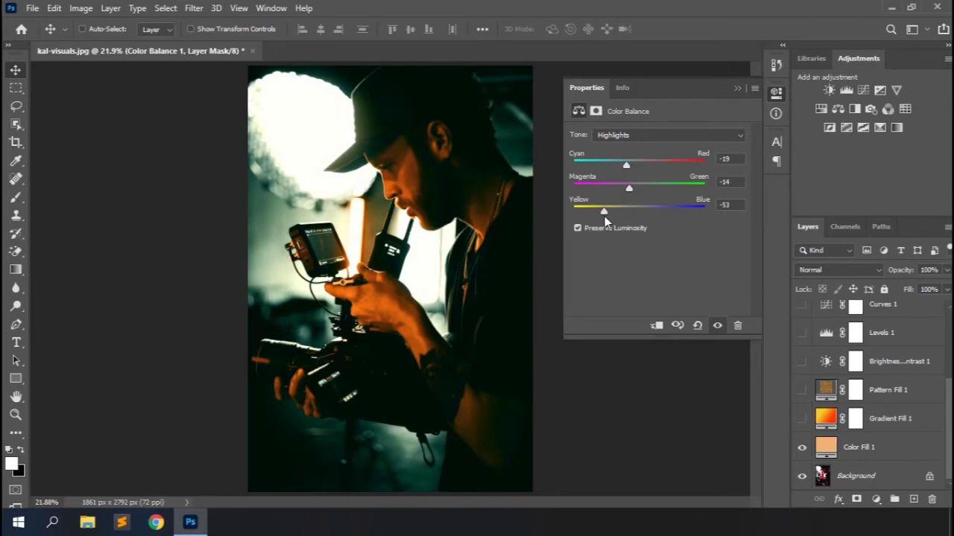
- Shift the midtones toward yellow and remove most of the cyan from the shadows
click(636, 136)
click(625, 156)
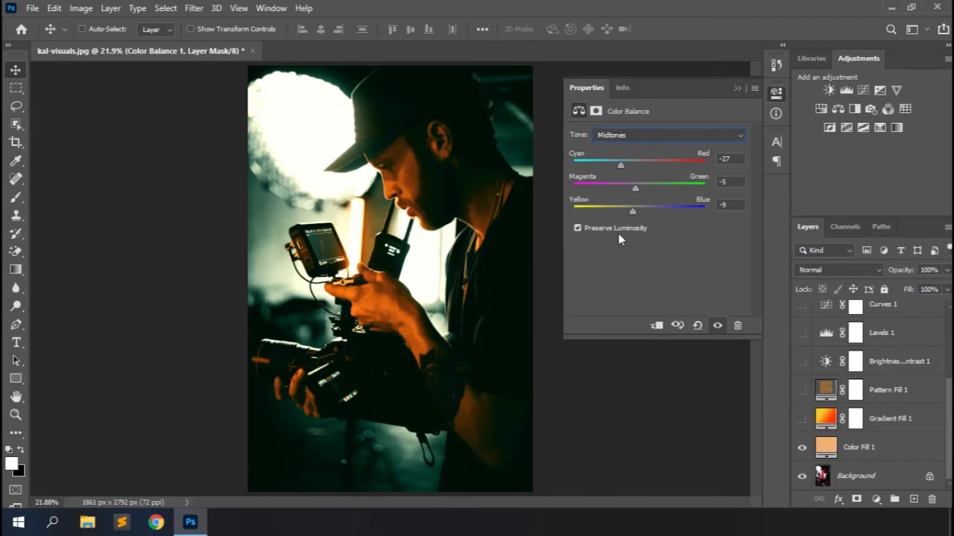
mouse_move(631, 211)
mouse_down()
mouse_move(601, 213)
mouse_move(625, 213)
mouse_up()
click(642, 135)
click(630, 146)
drag(609, 167, 627, 221)
- Finish the highlights at -19, -14, -42 and lower Color Balance 1 opacity to 69%
click(667, 136)
click(639, 168)
mouse_move(608, 213)
mouse_down()
mouse_move(620, 213)
mouse_move(611, 214)
mouse_up()
drag(894, 268, 874, 273)
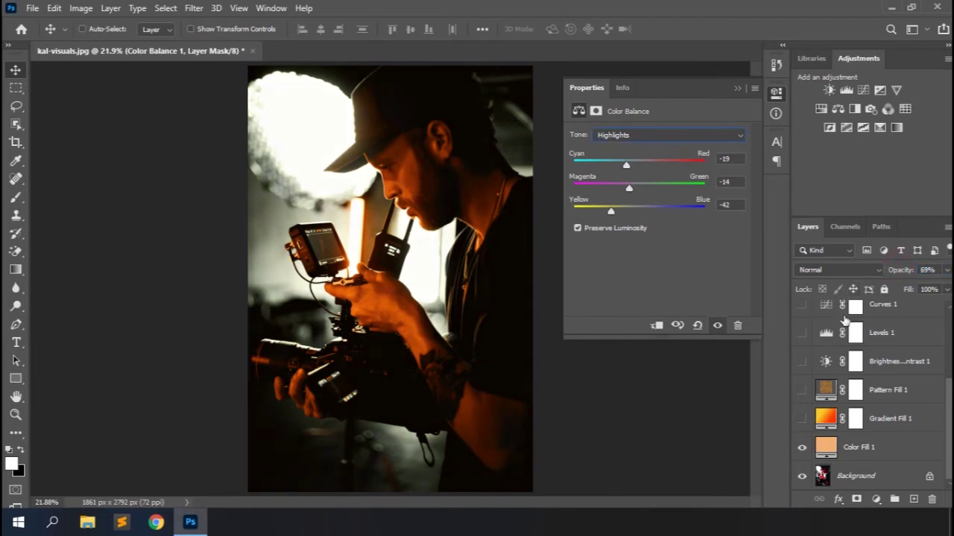
scroll(818, 332, up, 3)
click(803, 316)
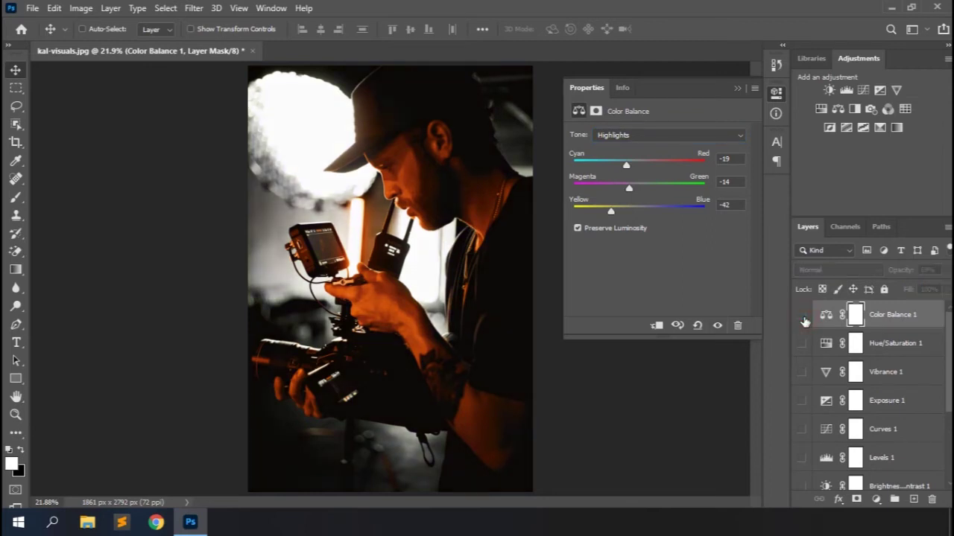
click(803, 317)
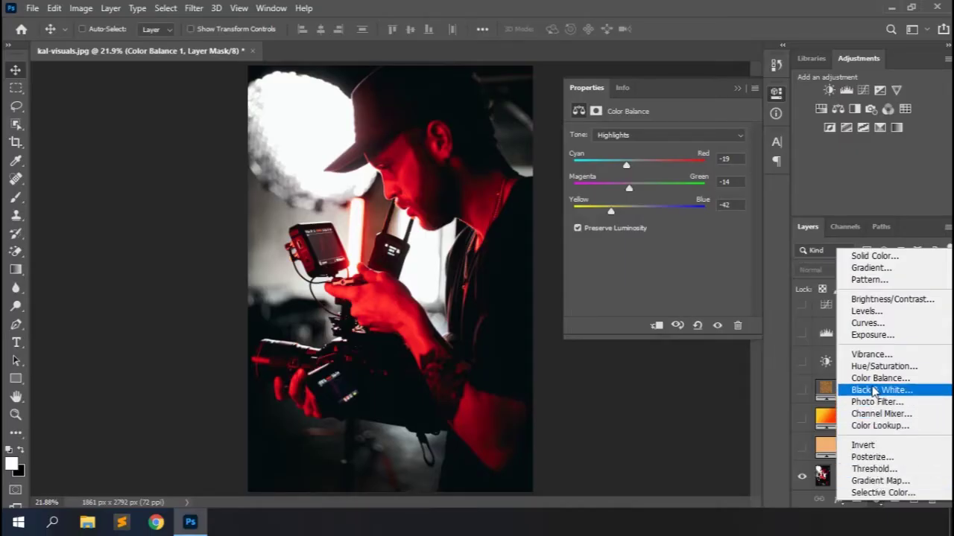
- Add a Black & White layer, preview presets from Blue Filter onward, then reset to Default
click(875, 390)
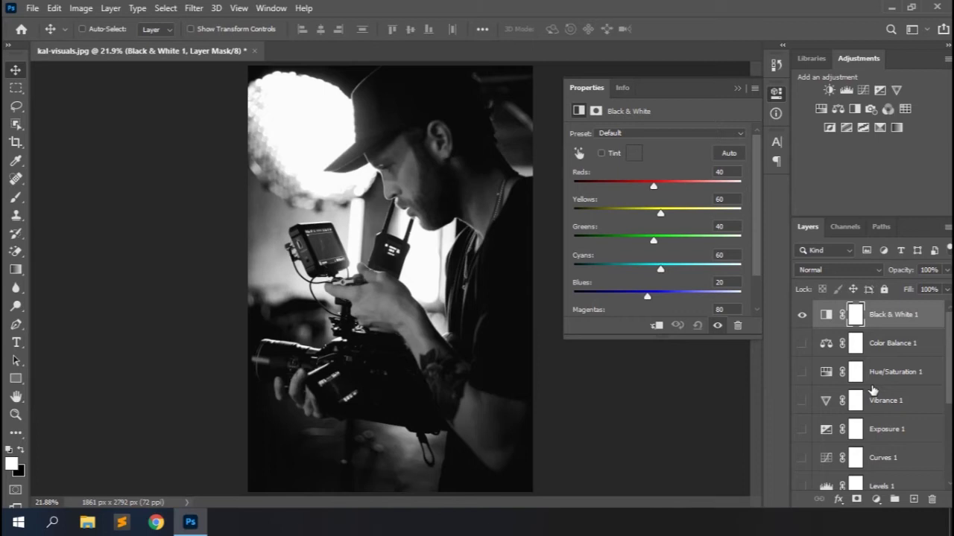
click(700, 133)
click(665, 162)
key(Down)
key(Down)
key(Down)
key(Down)
key(Down)
key(Down)
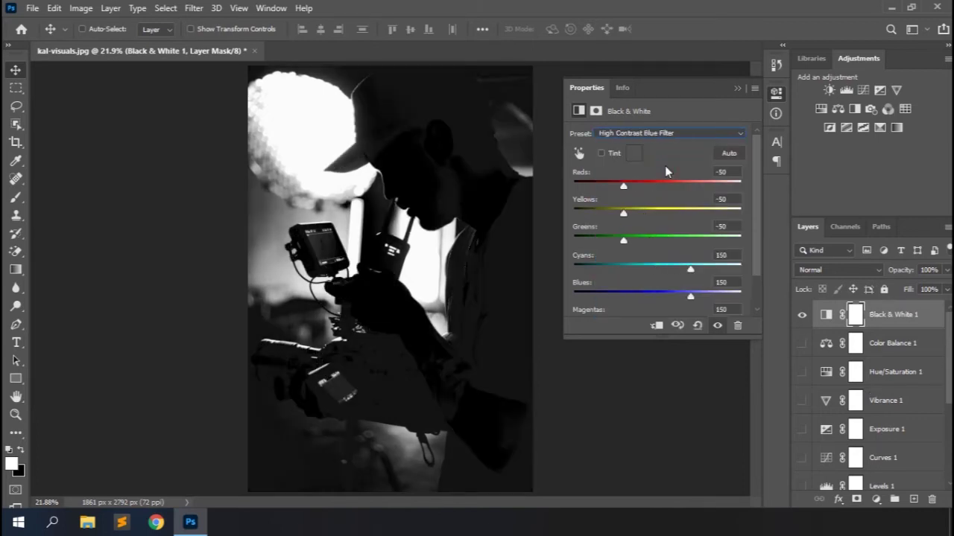
key(Down)
key(Down)
key(Down)
key(Down)
key(Down)
key(Down)
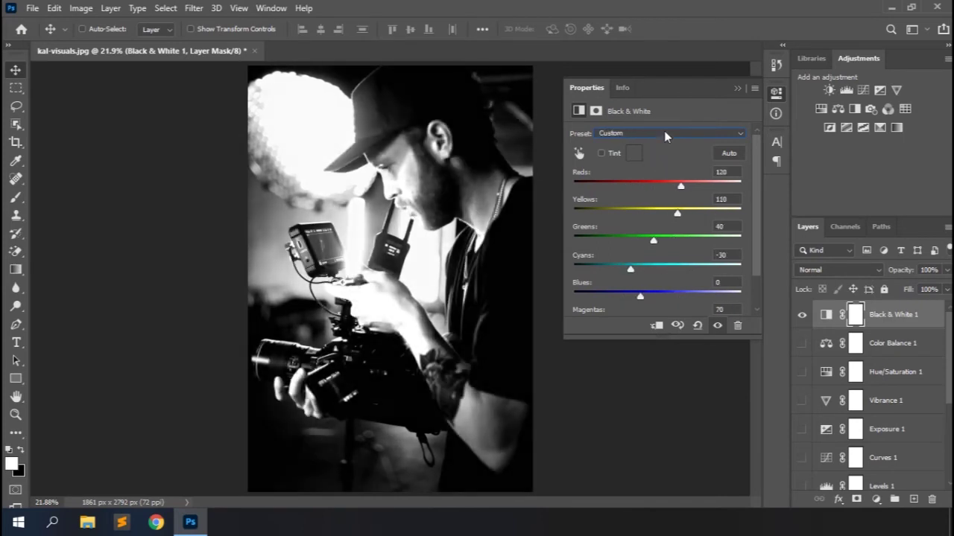
click(661, 132)
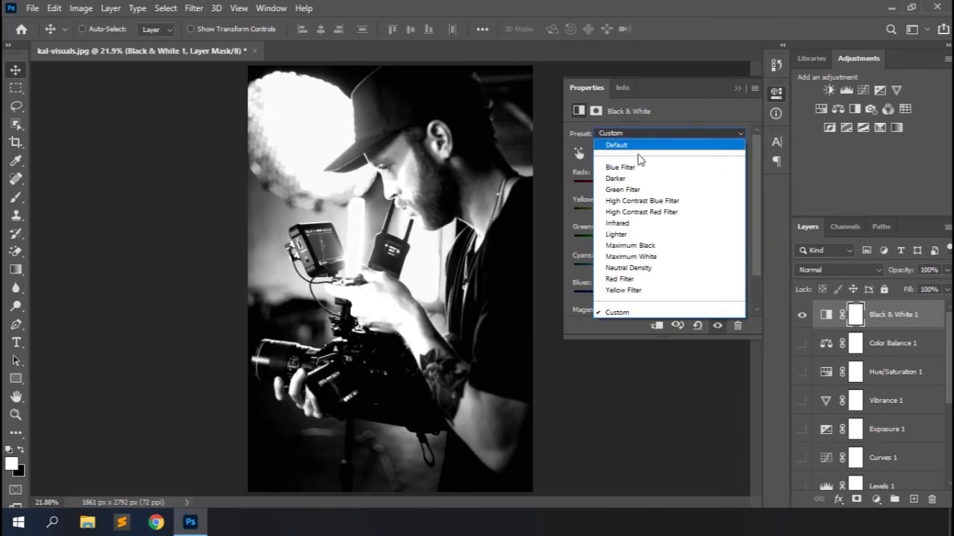
click(638, 149)
- Adjust Reds, raise Greens and Cyans, and set Magentas to 100
drag(653, 184, 714, 243)
drag(660, 268, 593, 296)
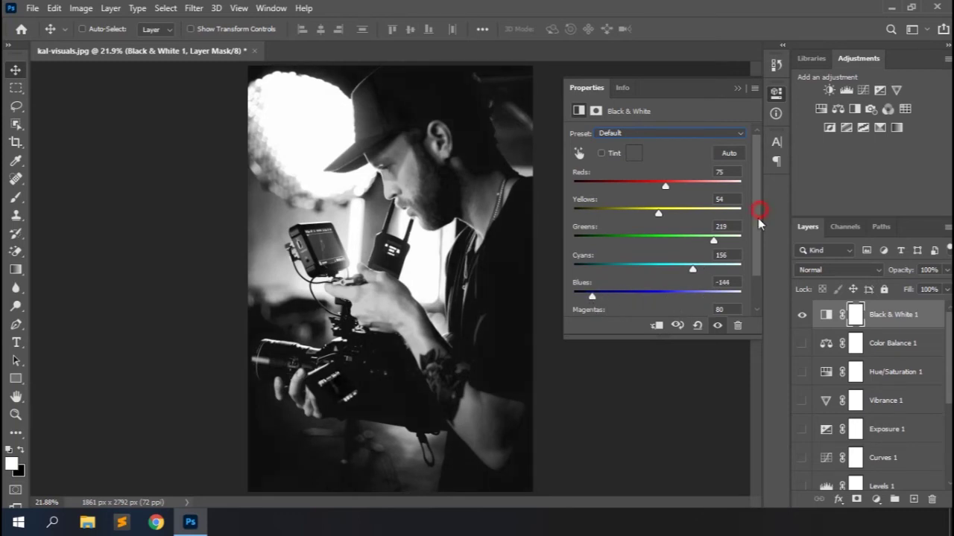
scroll(758, 218, down, 2)
mouse_move(670, 284)
mouse_down()
mouse_move(618, 286)
mouse_move(674, 287)
mouse_up()
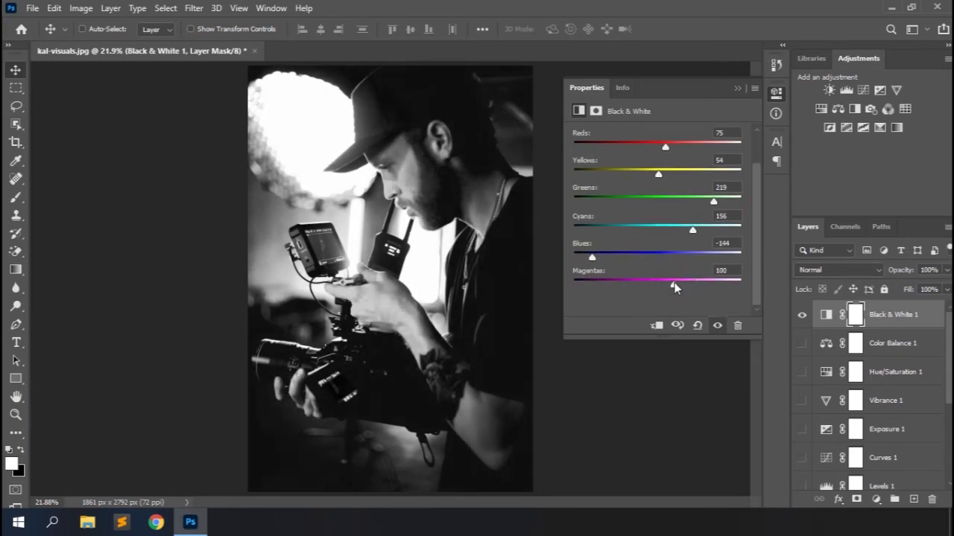
scroll(640, 223, up, 2)
- Enable Tint and raise Cyans to 170 by dragging directly on the photo
click(601, 154)
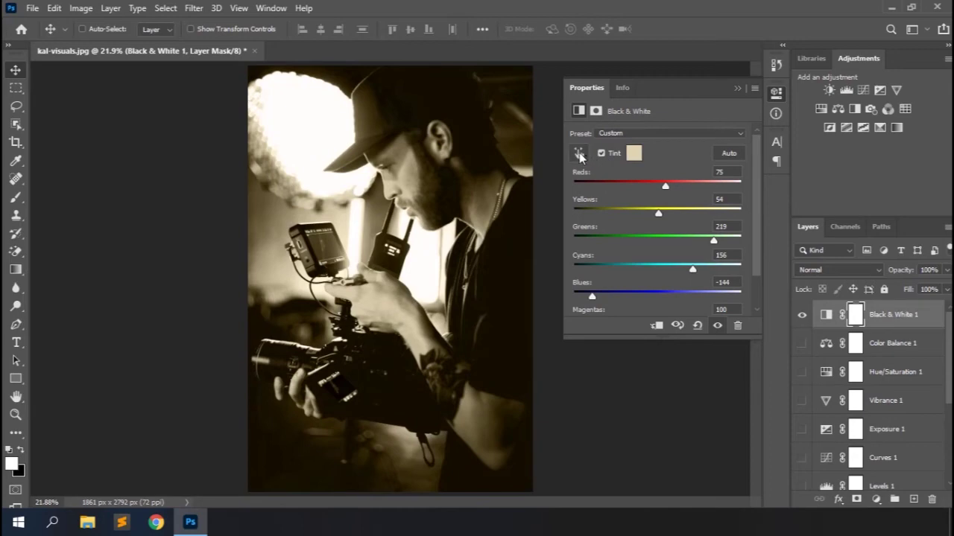
click(579, 153)
mouse_move(458, 150)
mouse_down()
mouse_move(425, 166)
mouse_move(462, 164)
mouse_up()
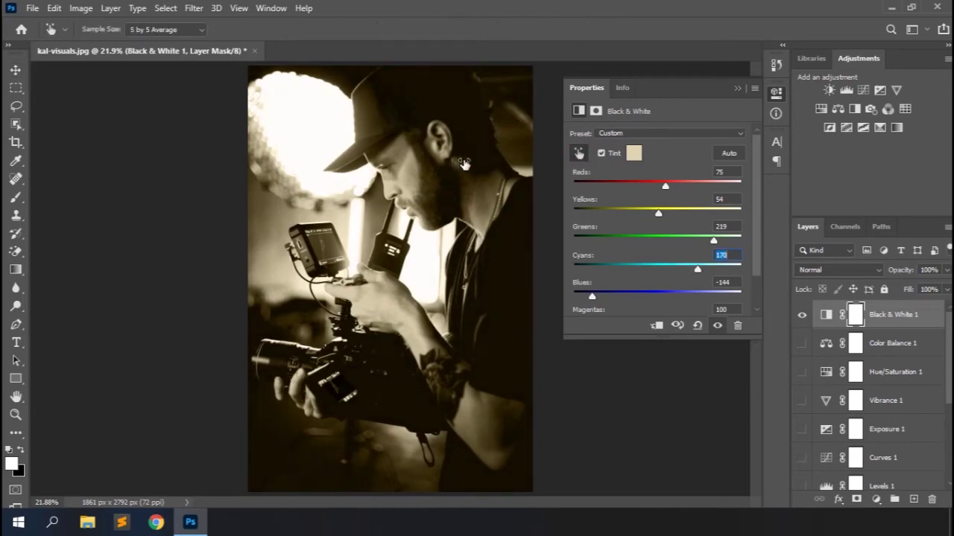
- Set the tint colour to golden brown 896512, then hide Black & White 1
click(633, 152)
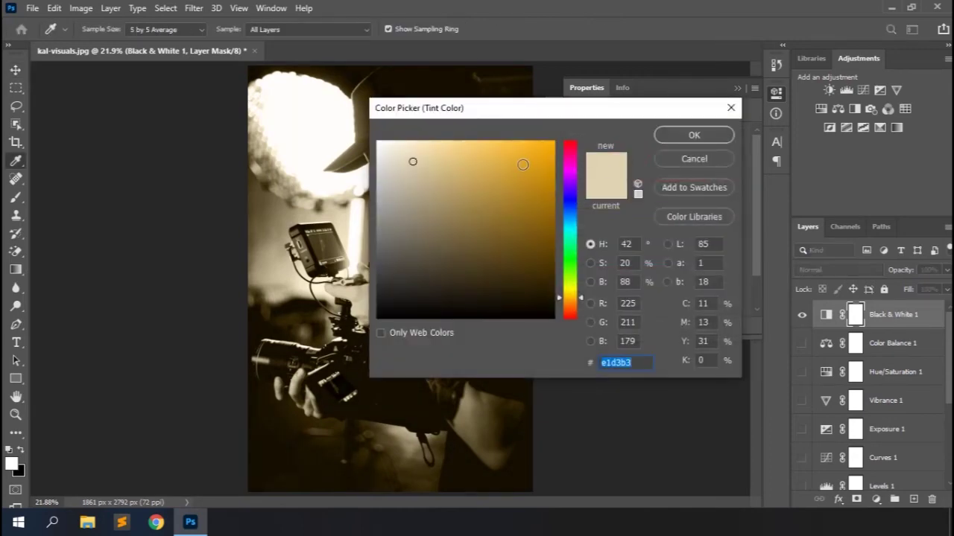
click(523, 165)
click(512, 247)
click(531, 222)
click(690, 134)
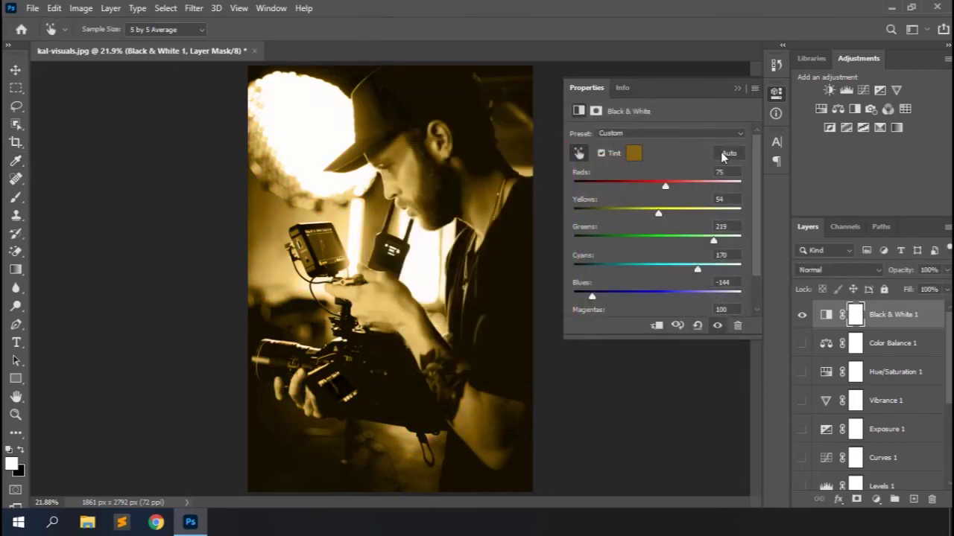
click(802, 316)
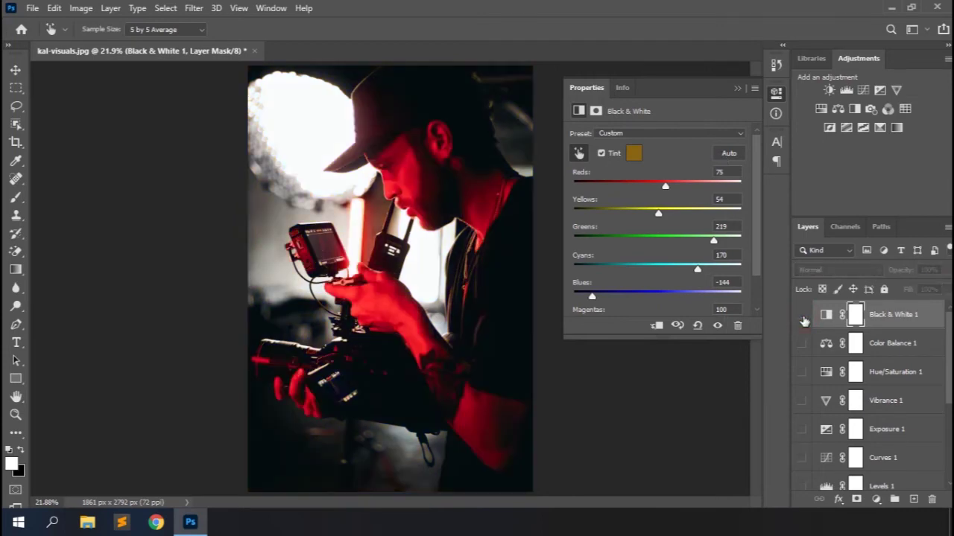
click(803, 316)
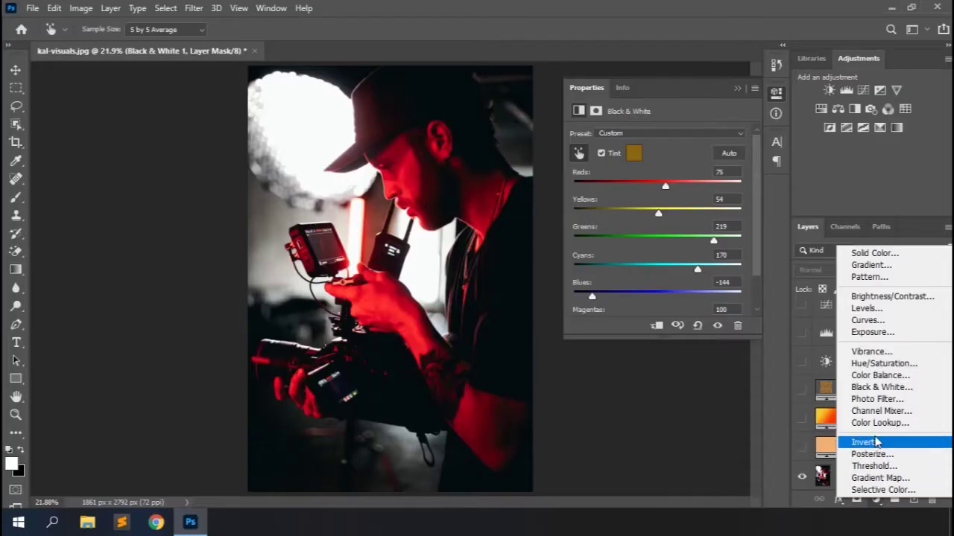
- Add a Photo Filter layer and step through filters from Warming Filter (LBA) to Blue
click(875, 402)
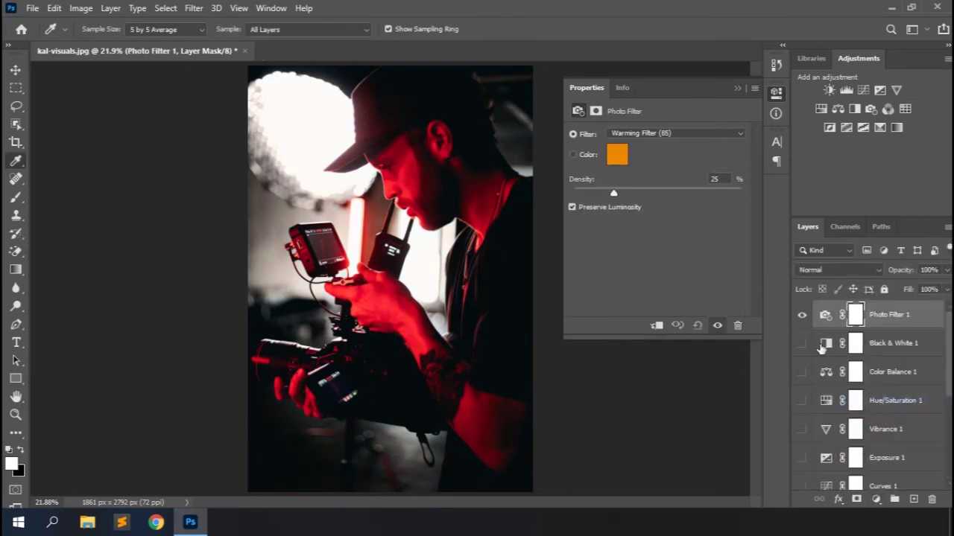
click(736, 137)
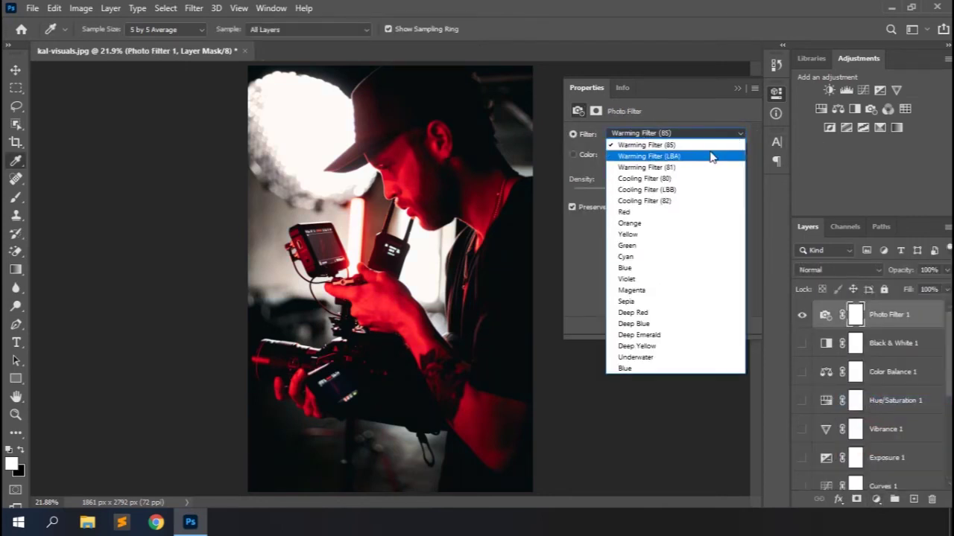
click(708, 152)
key(Down)
key(Down)
key(Down)
key(Down)
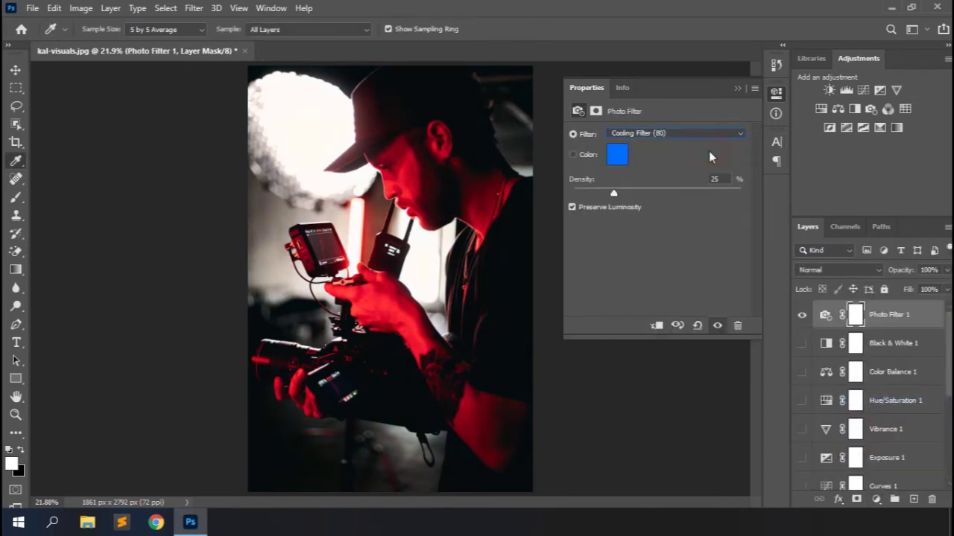
key(Down)
key(Down)
key(Down)
key(Down)
key(Down)
key(Down)
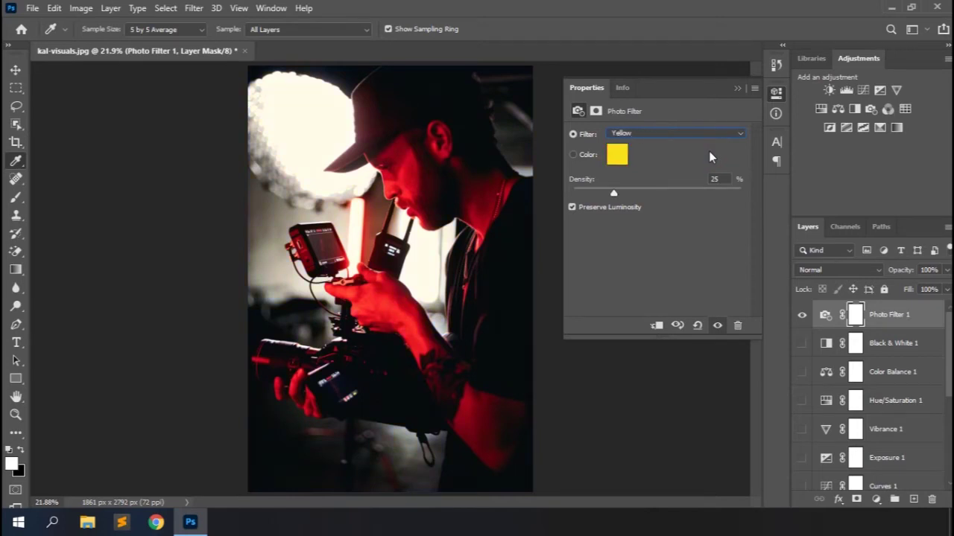
- Use a custom magenta filter colour at 22% density, keeping Preserve Luminosity on
click(617, 154)
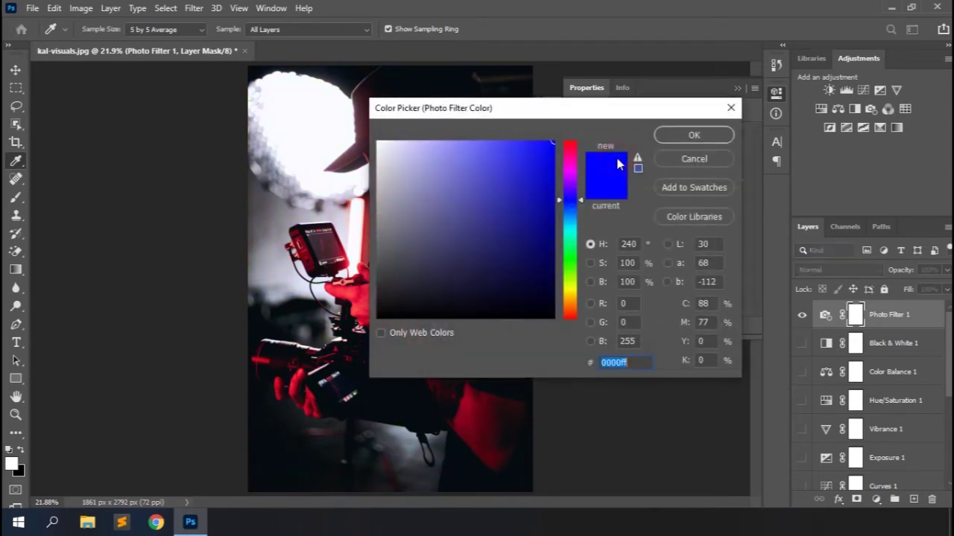
click(573, 170)
click(474, 164)
click(676, 136)
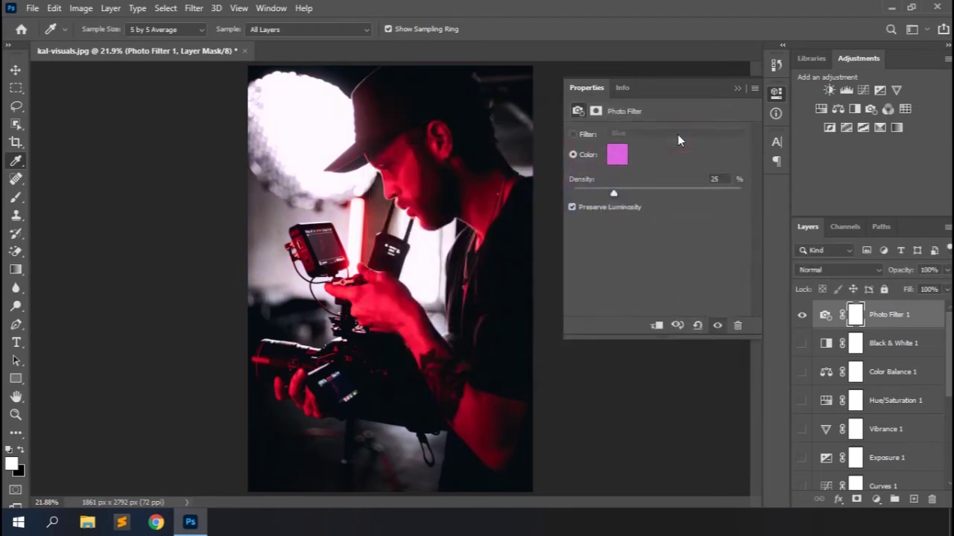
drag(615, 195, 579, 200)
drag(720, 195, 610, 196)
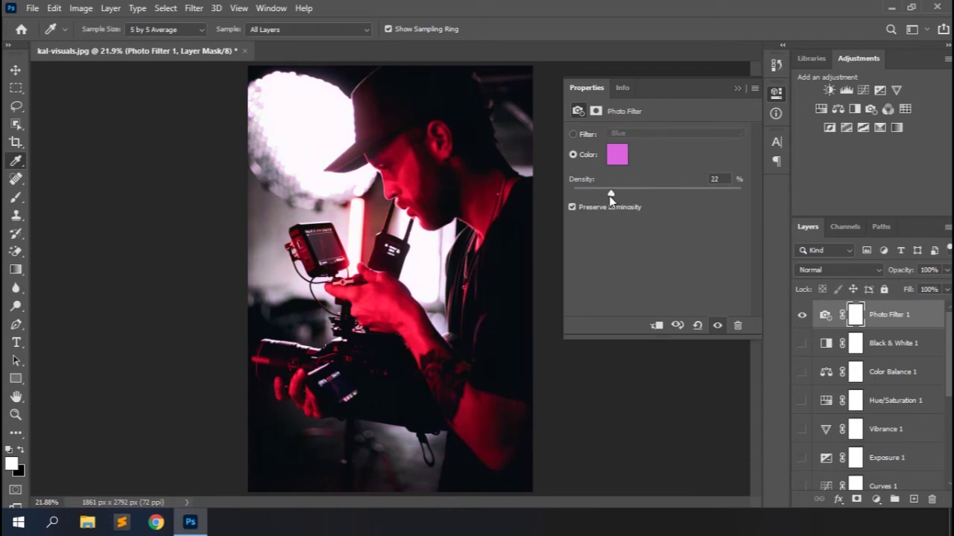
click(571, 207)
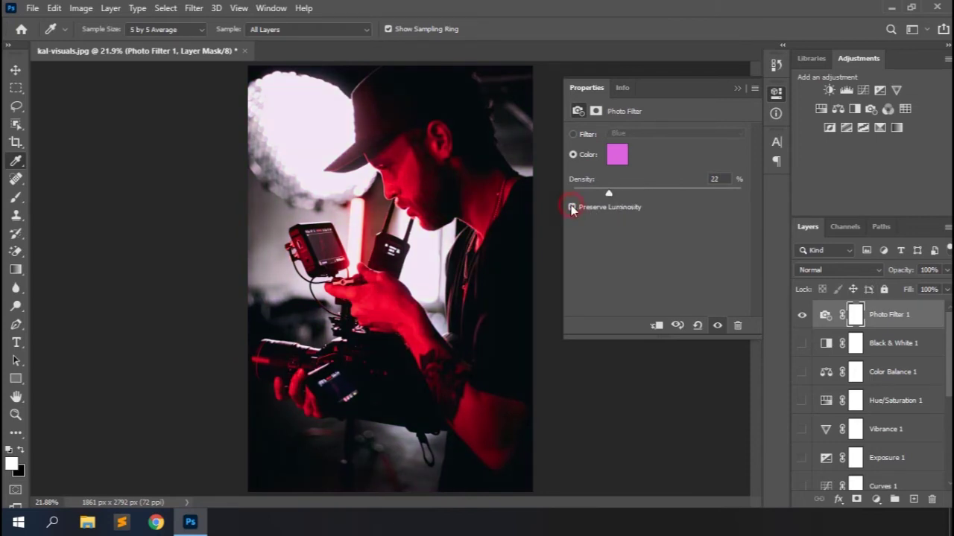
click(572, 207)
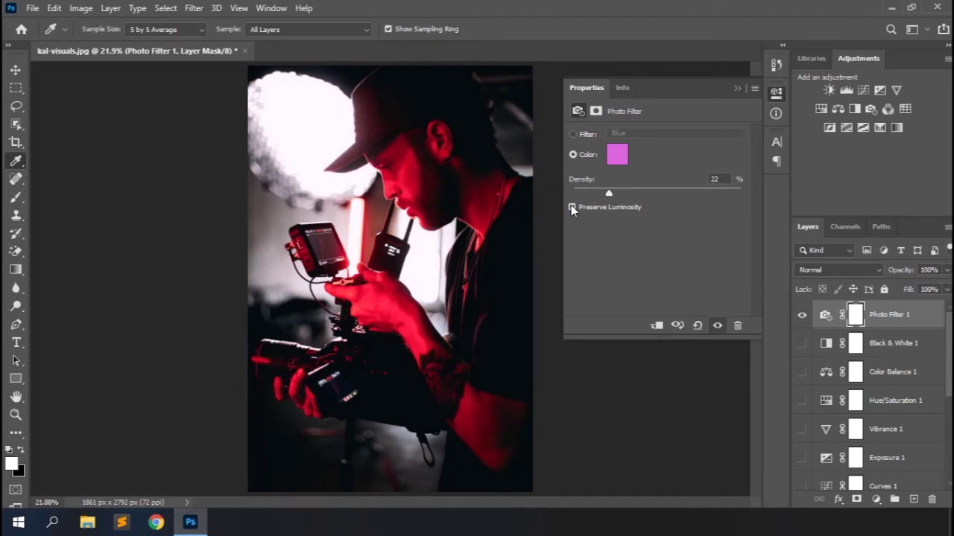
- Show Color Fill 1 and switch Photo Filter 1 to Cooling Filter (82), comparing before and after
scroll(839, 355, down, 5)
click(801, 447)
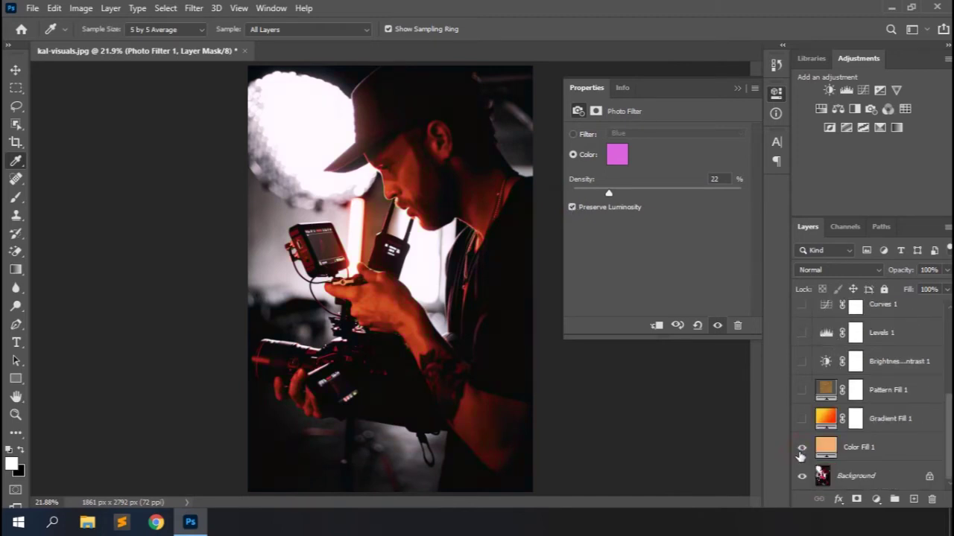
click(572, 135)
click(678, 134)
click(662, 146)
key(Down)
key(Down)
key(Down)
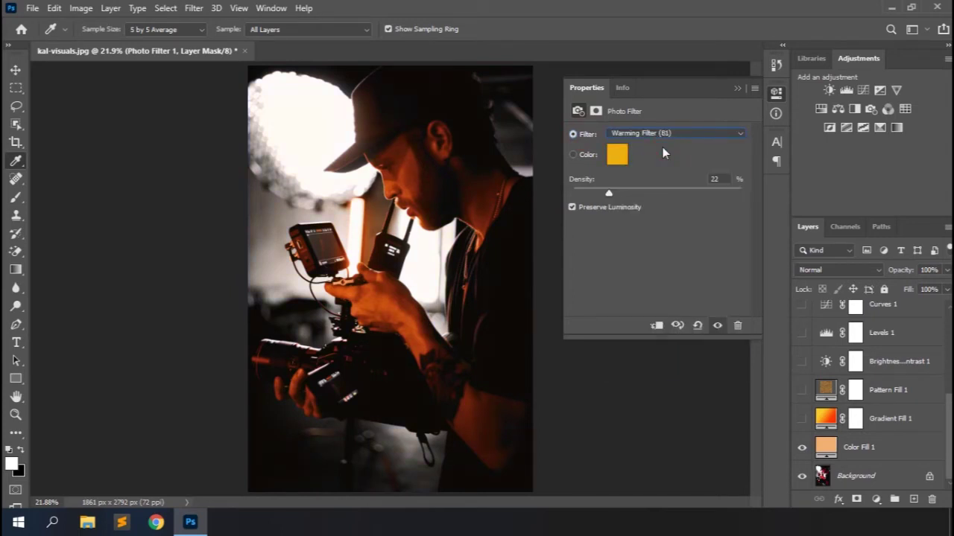
key(Down)
key(Down)
key(Up)
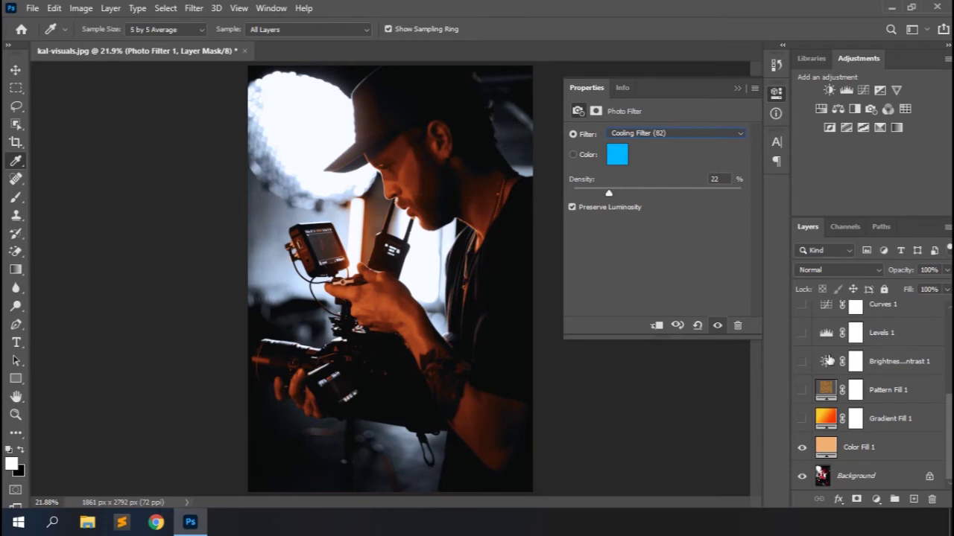
scroll(865, 358, up, 3)
click(799, 319)
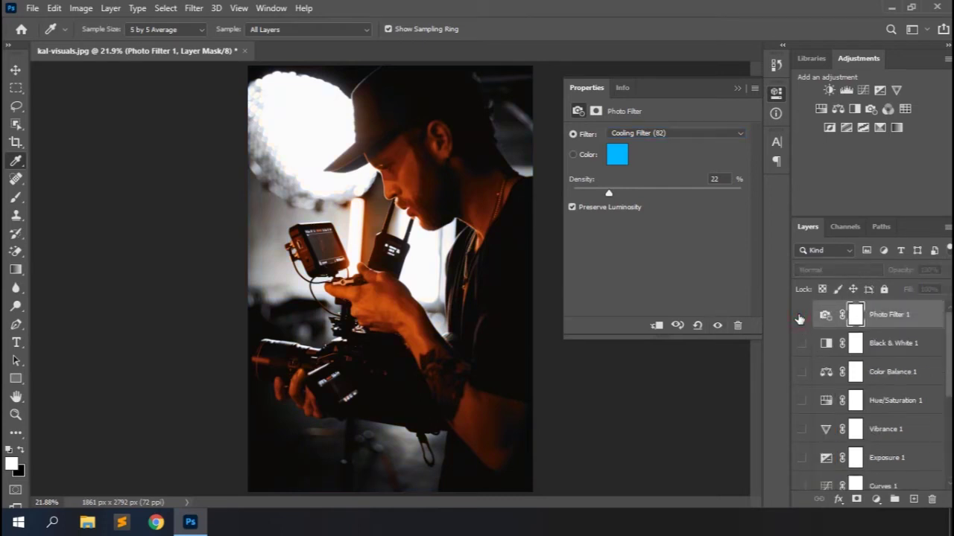
click(799, 319)
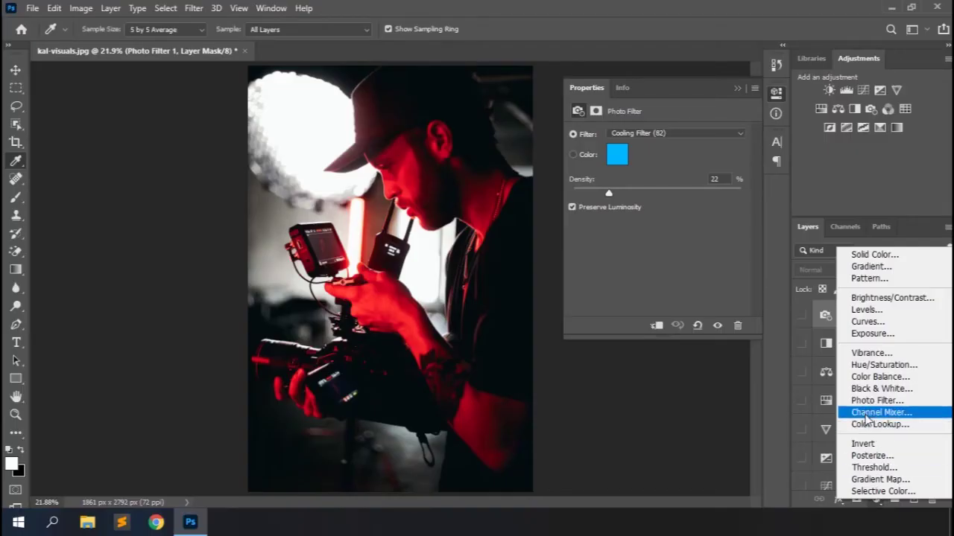
- Add a Channel Mixer layer, try black and white presets, uncheck Monochrome, and reset to Default
click(865, 414)
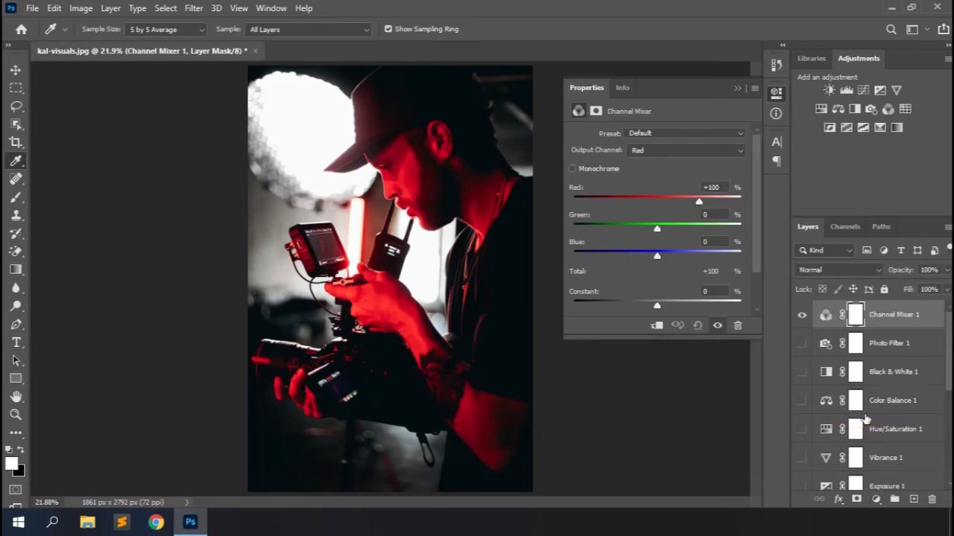
click(713, 134)
click(661, 166)
key(Down)
key(Down)
key(Down)
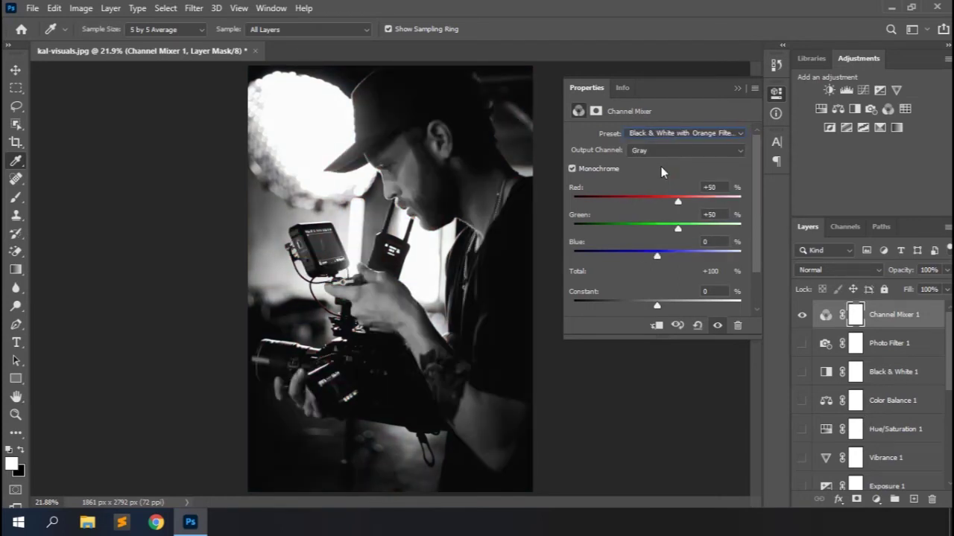
click(597, 169)
click(686, 133)
click(656, 147)
- Set the Red output's Red to +62 and the Green output's Green to +63, adding red and blue
drag(696, 206, 657, 258)
click(678, 149)
click(674, 161)
drag(698, 231, 664, 256)
drag(655, 202, 670, 202)
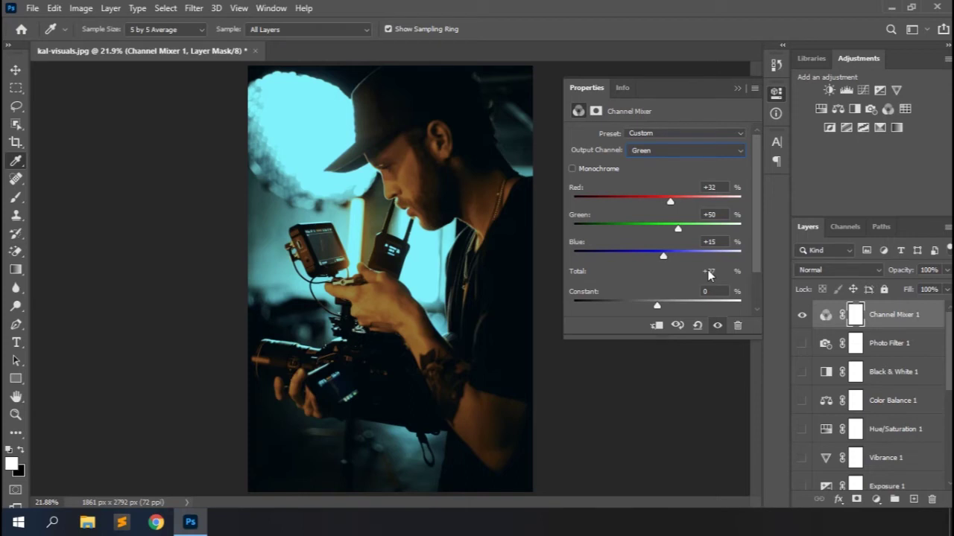
- Set the Blue output's Blue to +85 and compare the image with and without Channel Mixer 1
click(699, 150)
click(665, 186)
drag(698, 256, 692, 260)
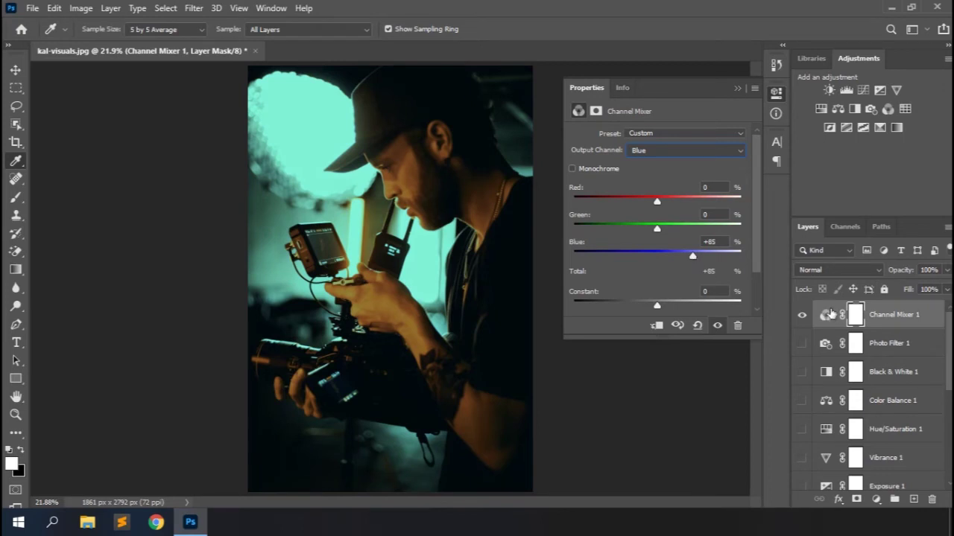
click(805, 316)
click(807, 316)
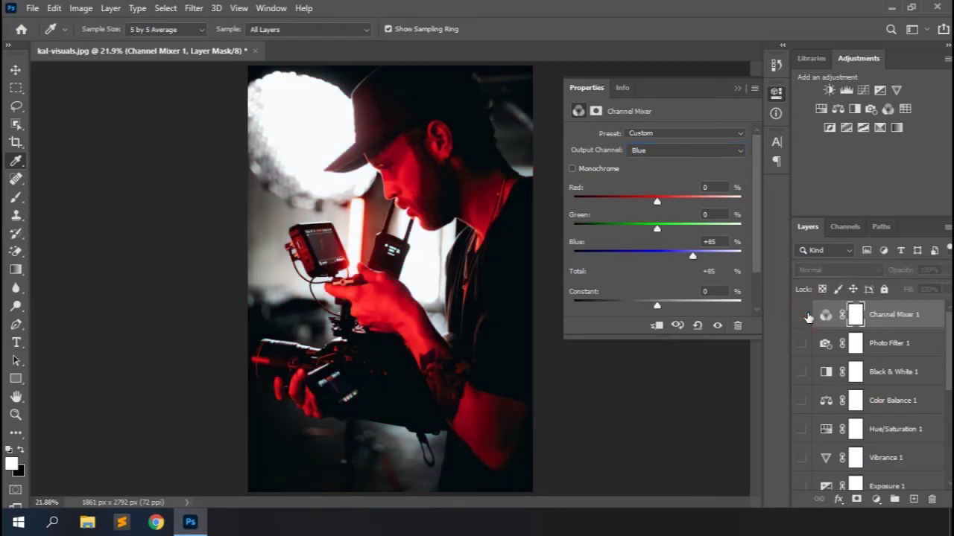
click(804, 316)
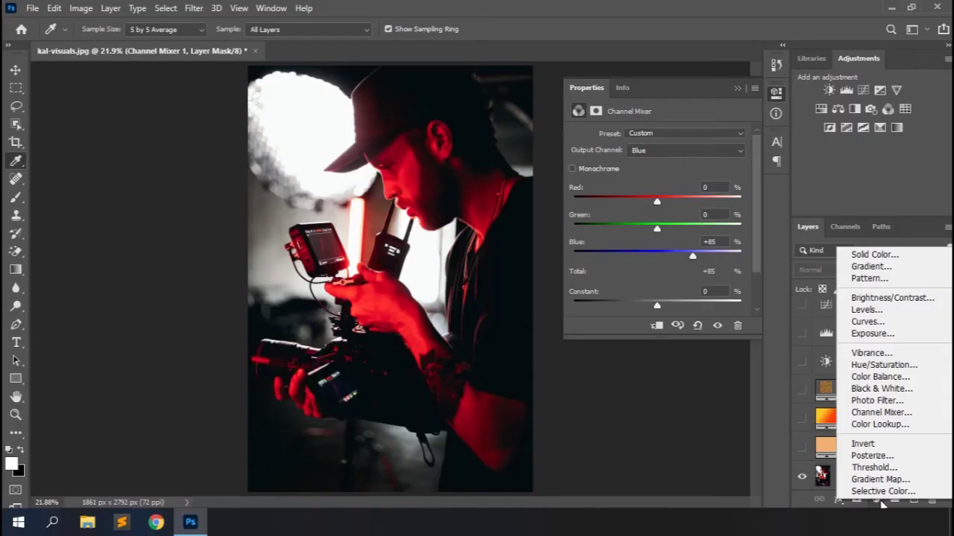
- Add a Color Lookup layer and preview 3DLUT files from 2Strip.look to a Fuji film stock
click(883, 426)
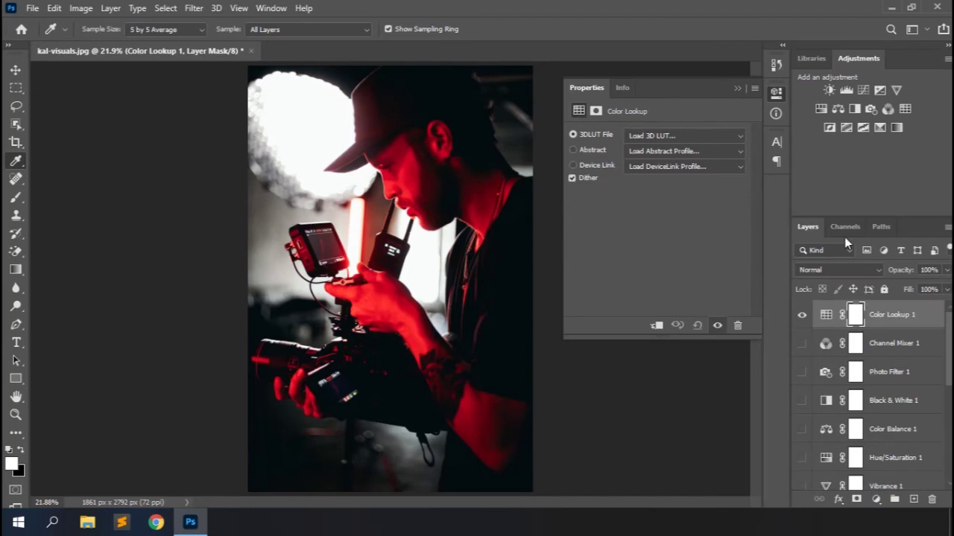
click(738, 136)
click(675, 43)
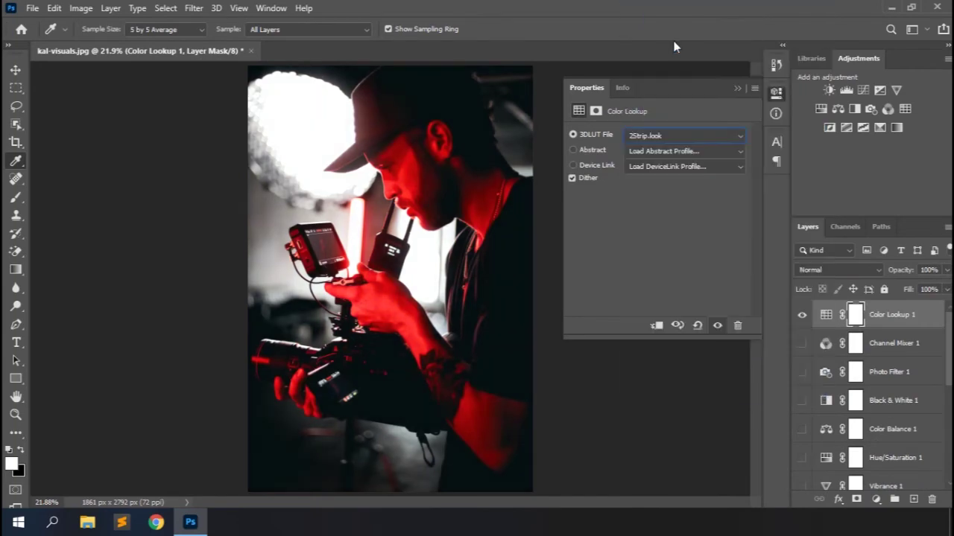
key(Down)
key(Down)
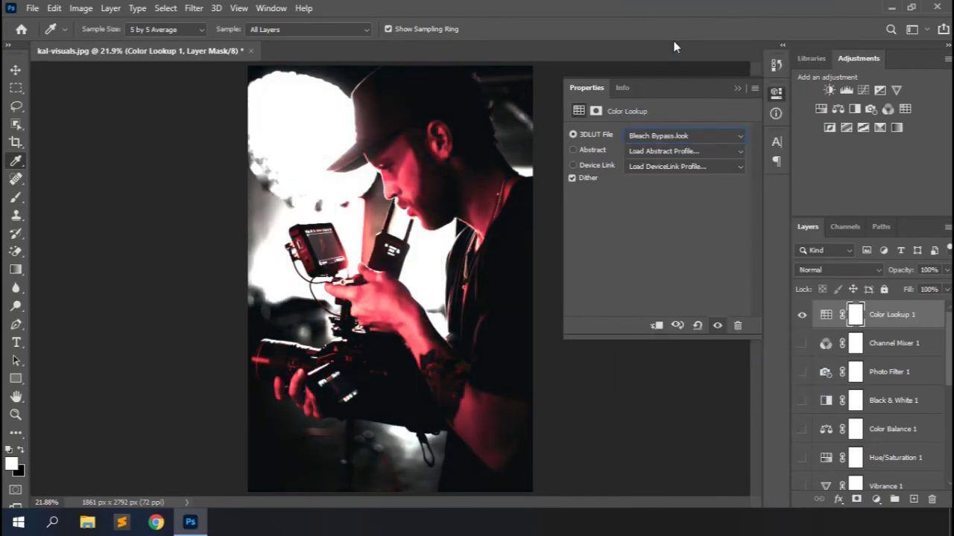
key(Down)
key(Down)
key(Down)
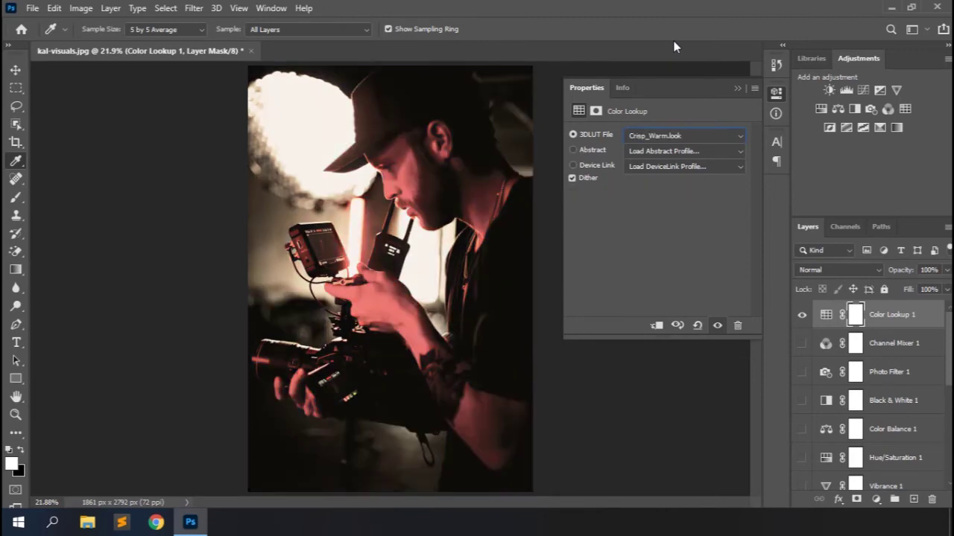
key(Down)
key(Down)
key(Down)
key(Down)
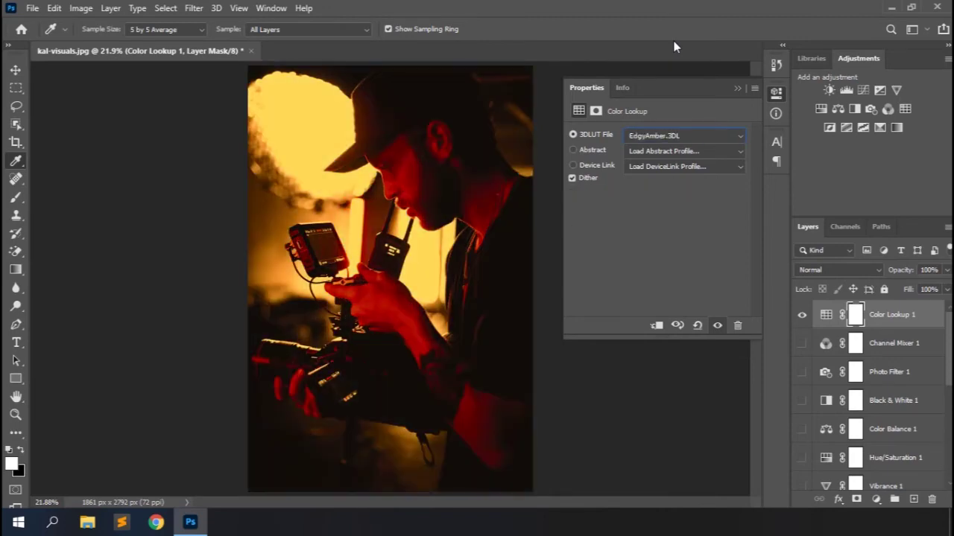
key(Down)
key(Down)
key(Down)
key(Down)
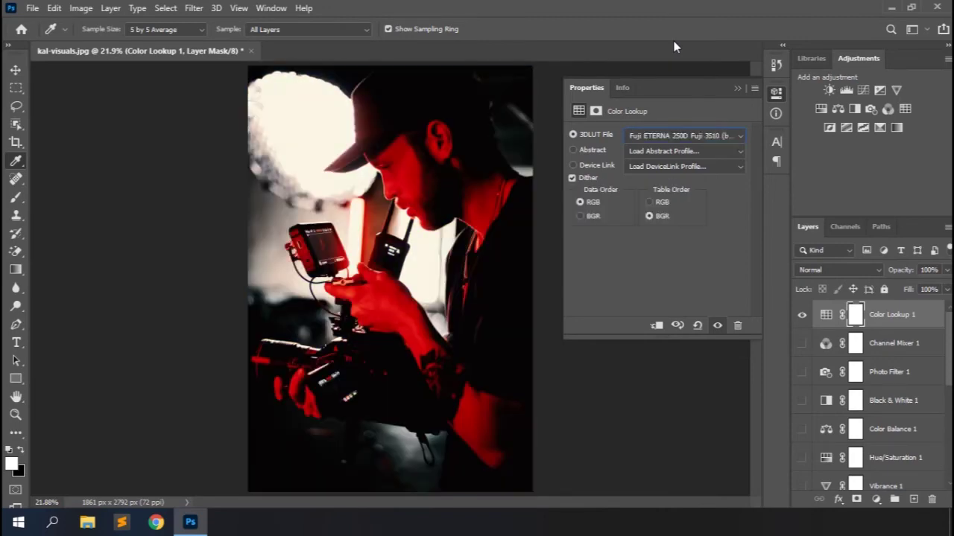
key(Down)
key(Down)
key(Down)
key(Down)
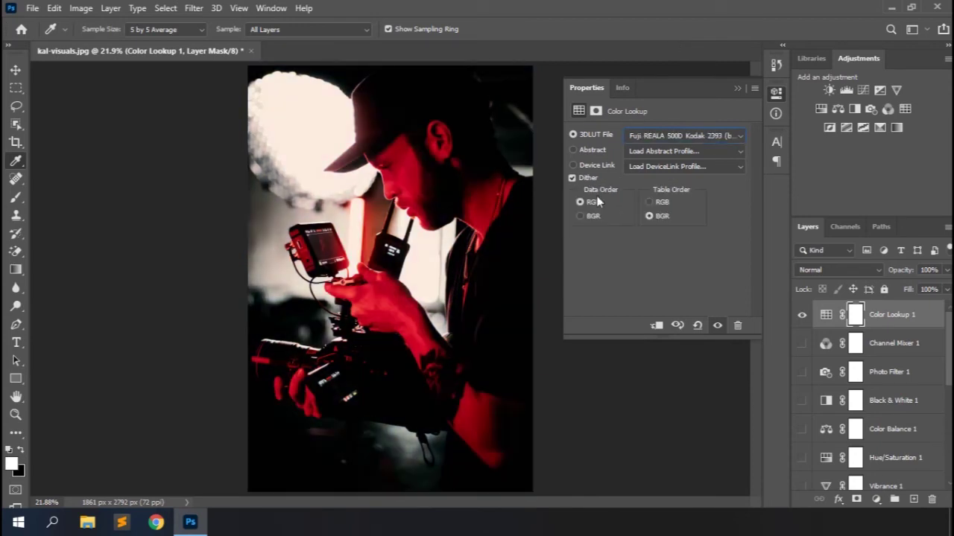
- Try alternate data and table orders, ending at RGB data order and BGR table order
click(585, 217)
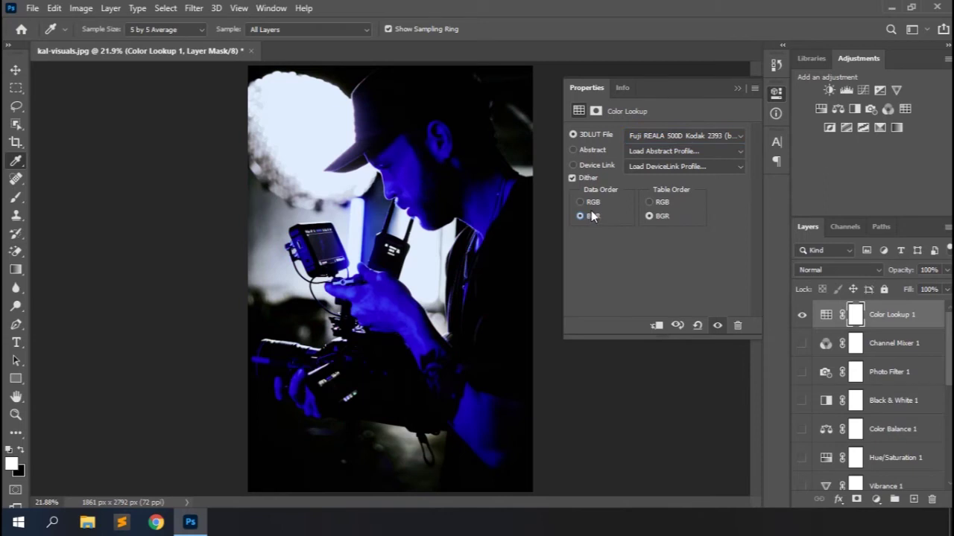
click(593, 207)
click(649, 202)
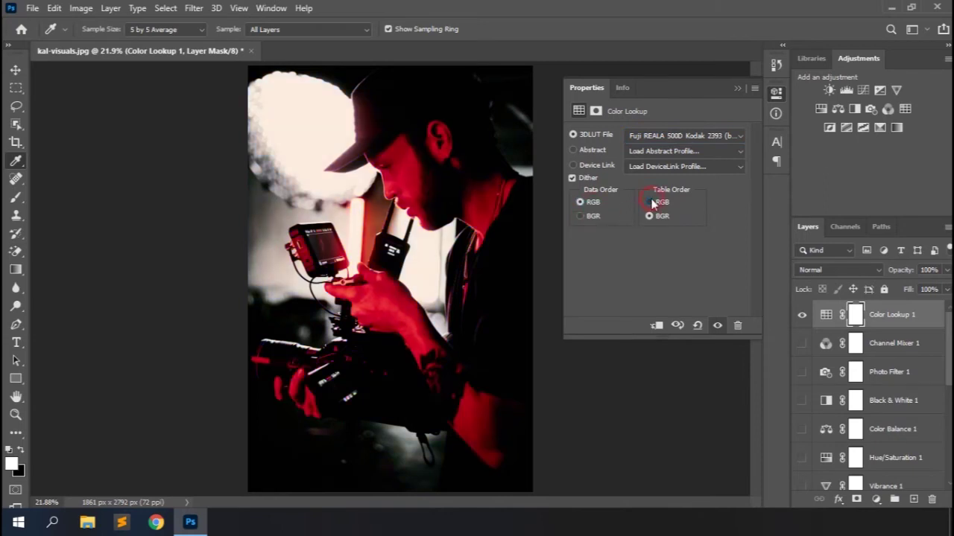
click(649, 216)
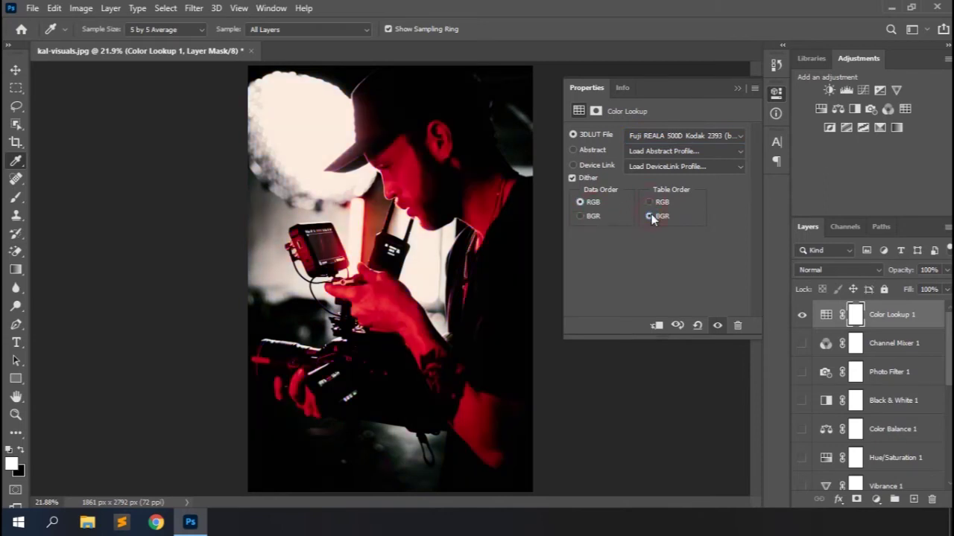
- Preview abstract profiles from Cobalt-Carmine, settling on Sienna-Blue
click(701, 153)
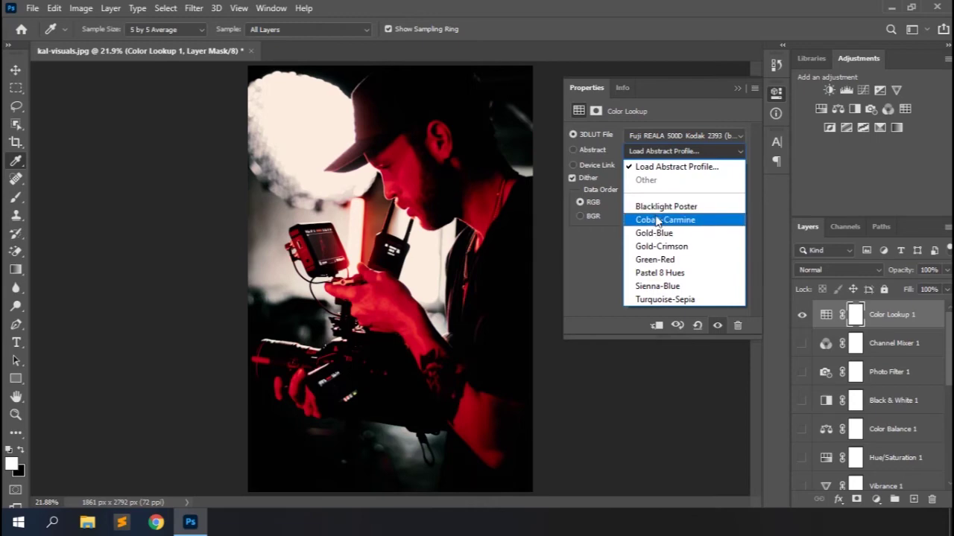
click(656, 219)
key(Down)
key(Down)
key(Down)
key(Down)
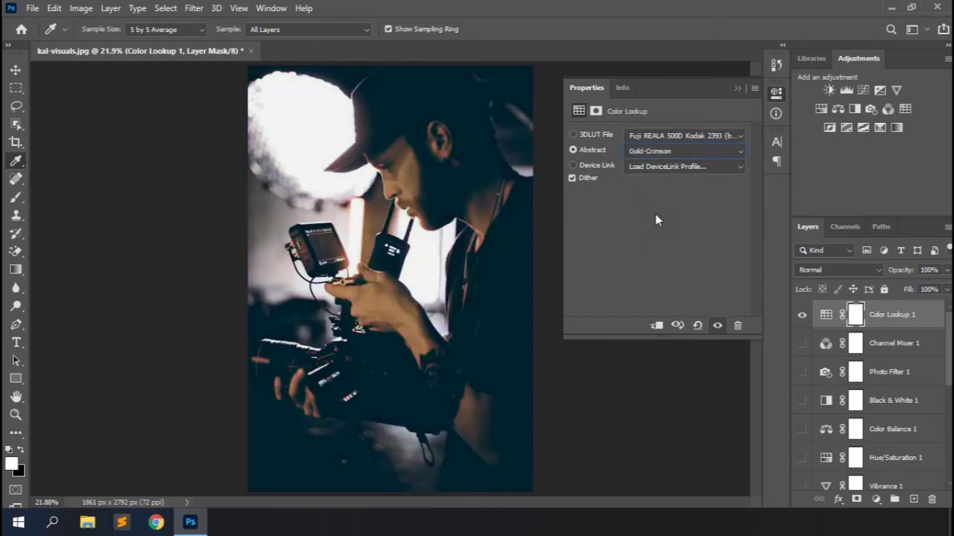
key(Down)
key(Up)
- Apply the AnimePalette device link, compare before and after, then add an Invert layer
click(681, 166)
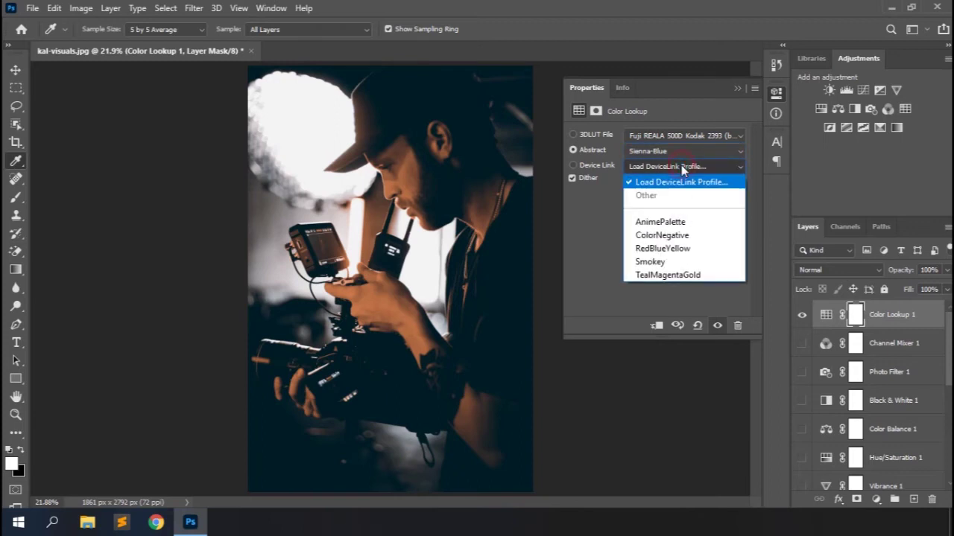
click(659, 221)
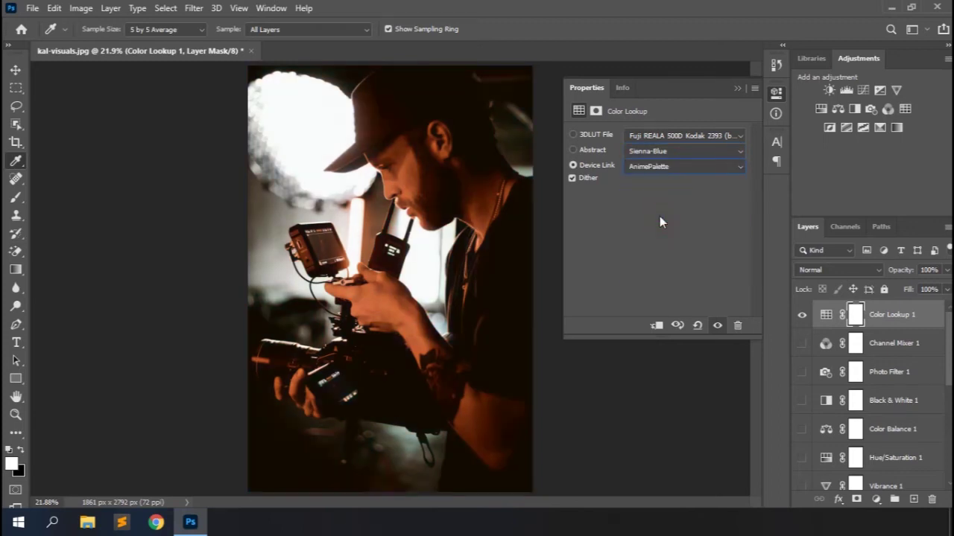
click(800, 318)
click(800, 317)
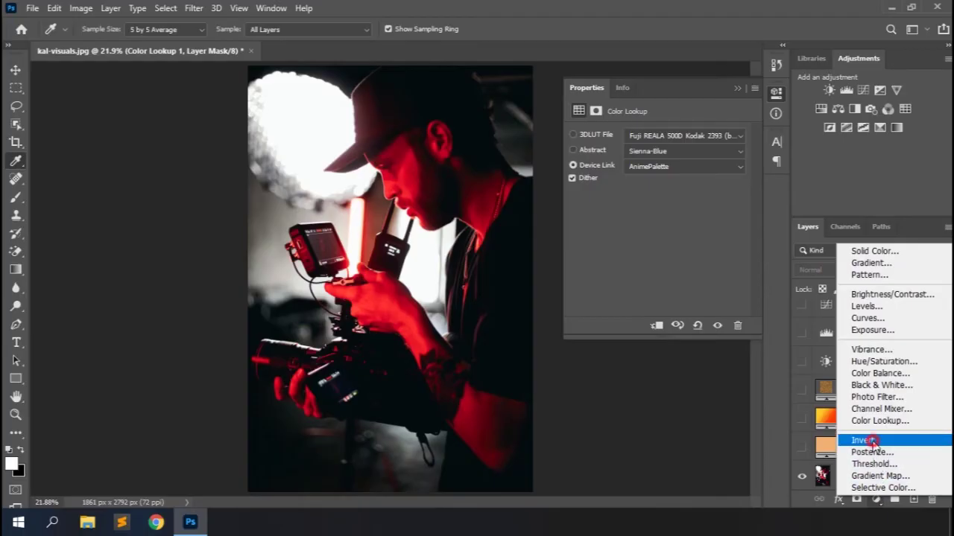
click(874, 442)
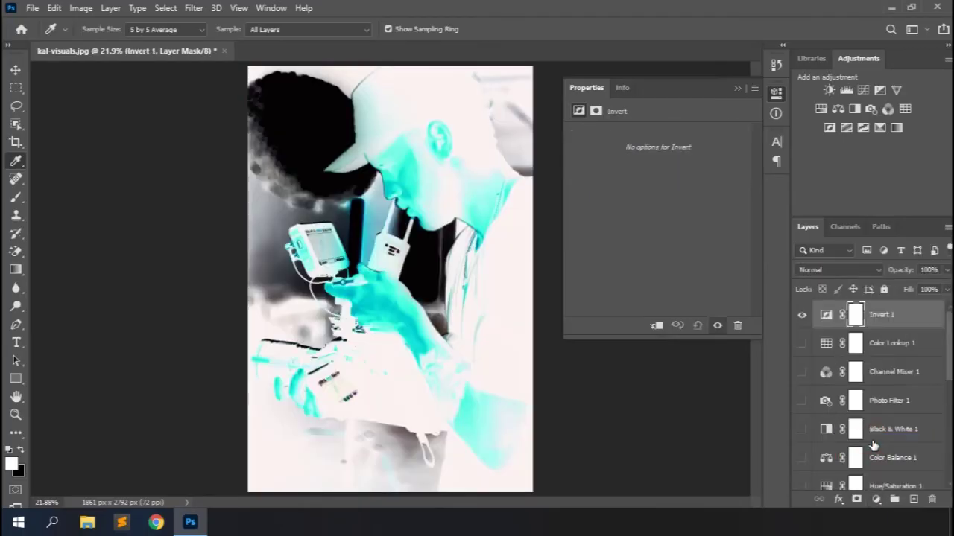
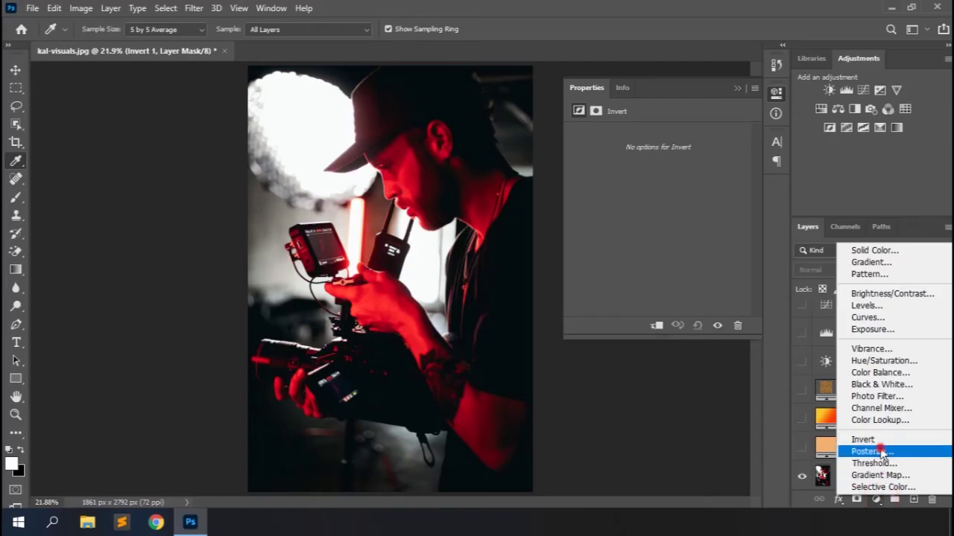
- Add a Posterize layer at 4 levels and make the Color Fill 1 and Gradient Fill 1 layers visible
click(880, 450)
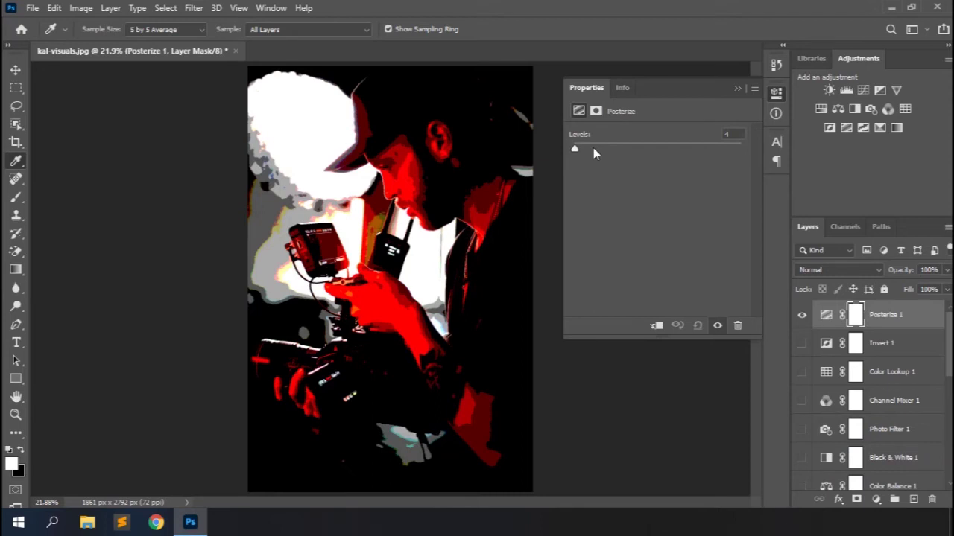
mouse_move(576, 151)
mouse_down()
mouse_move(568, 152)
mouse_move(596, 153)
mouse_move(575, 154)
mouse_up()
scroll(872, 335, down, 5)
click(801, 447)
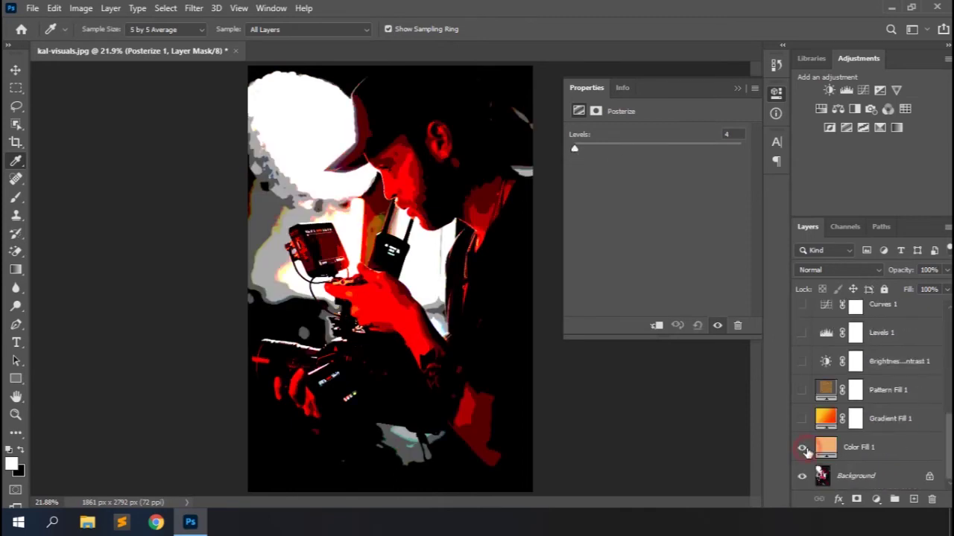
click(801, 418)
scroll(872, 313, up, 5)
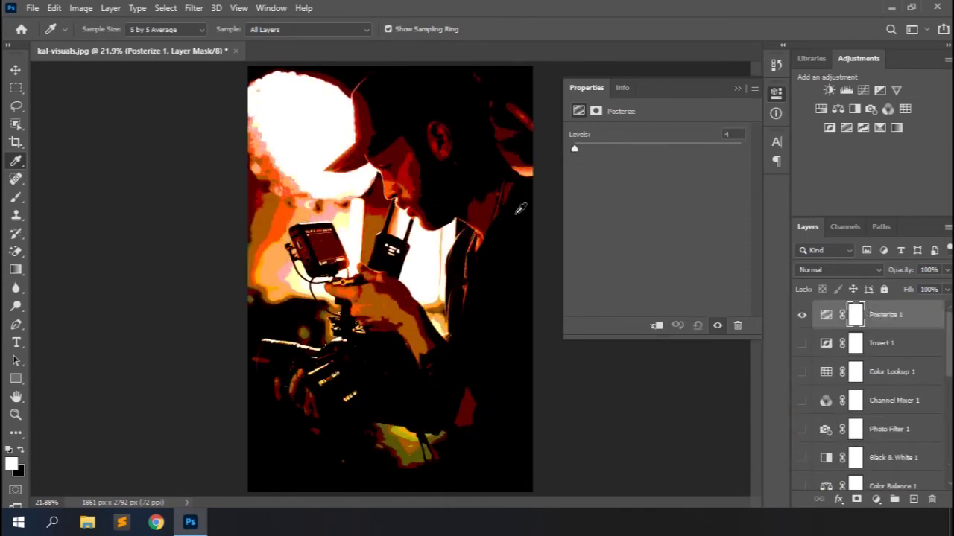
drag(576, 149, 575, 149)
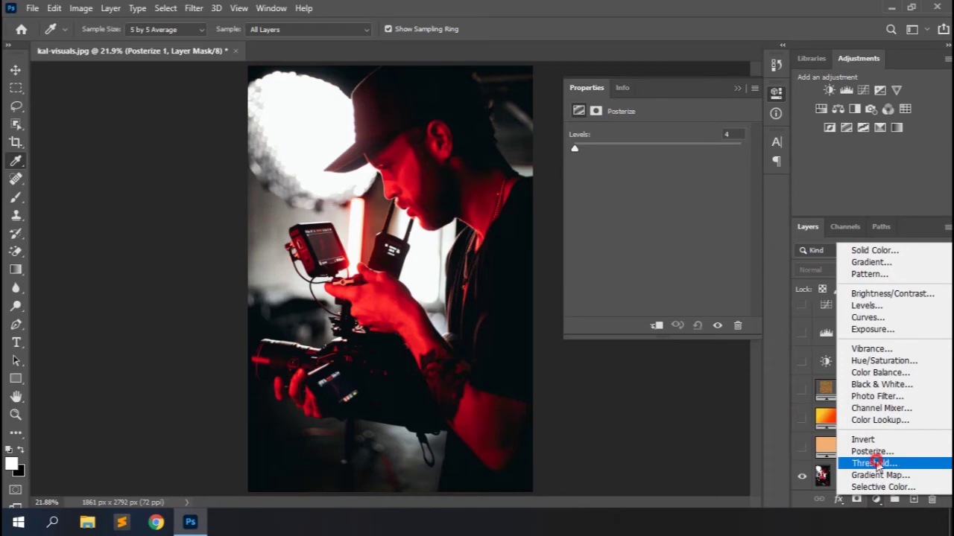
- Add a Threshold layer at level 71 blended with Darken
click(877, 464)
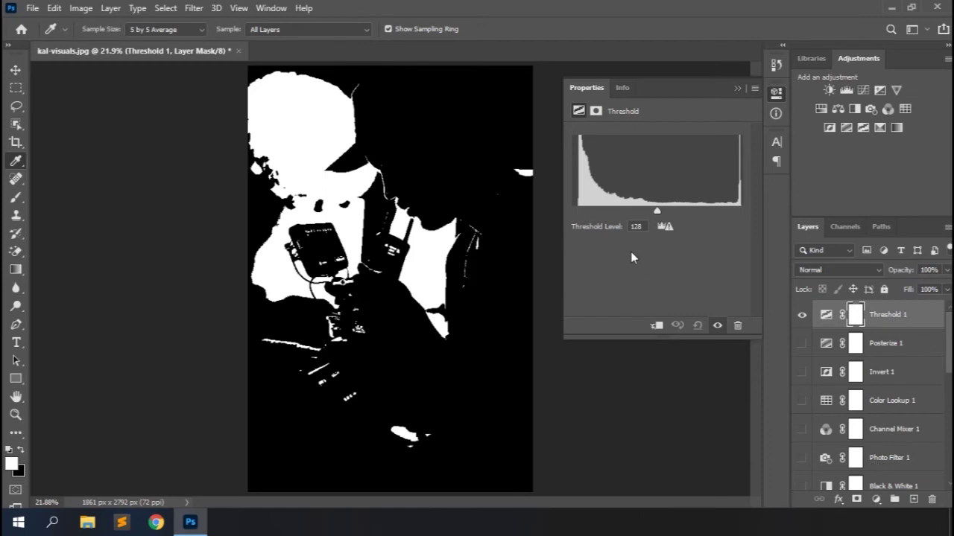
drag(656, 211, 619, 211)
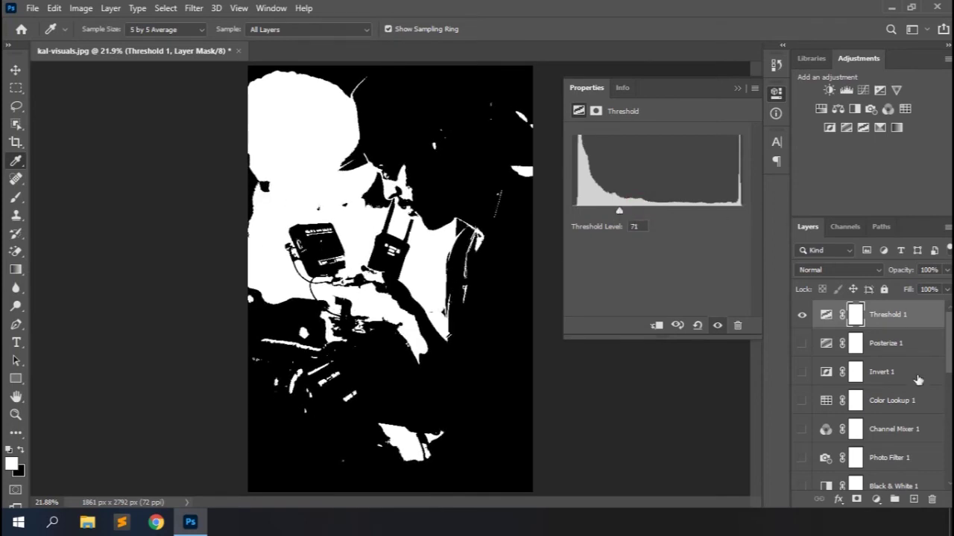
click(858, 270)
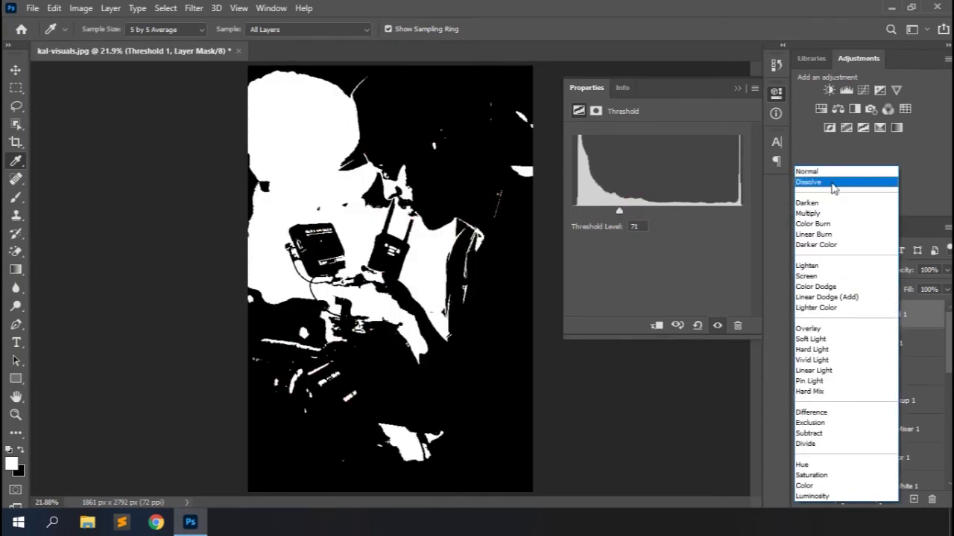
click(810, 204)
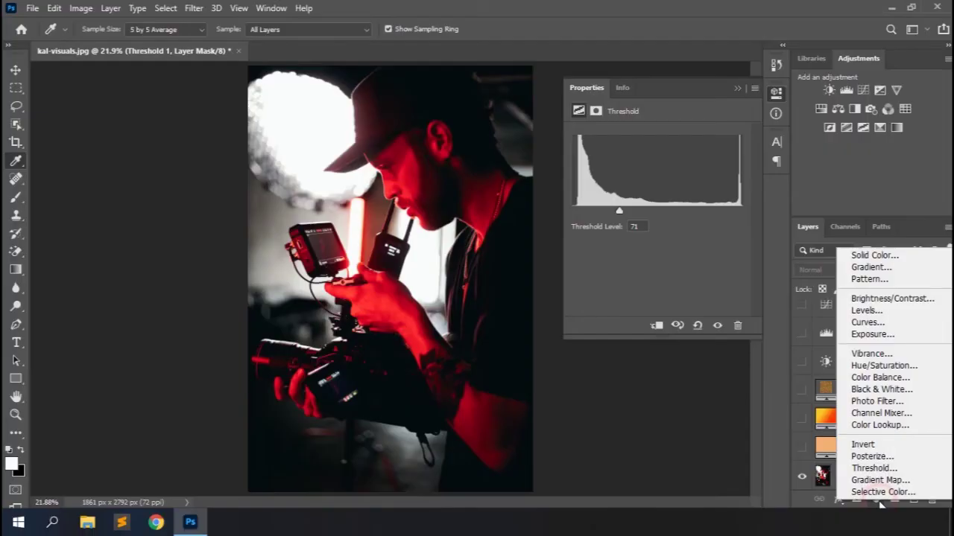
- Add a Gradient Map layer with an Oranges preset in Hue blend mode
click(877, 481)
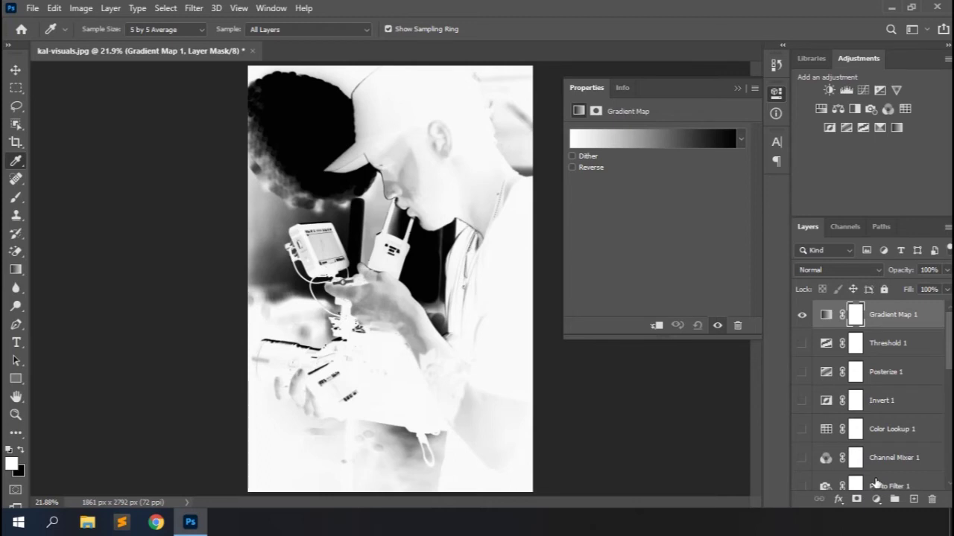
click(740, 138)
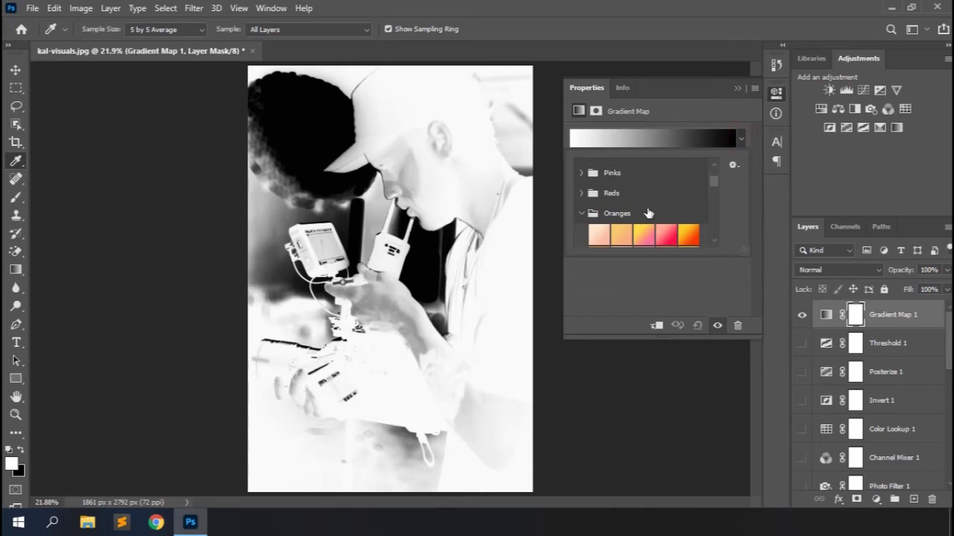
click(690, 235)
click(737, 88)
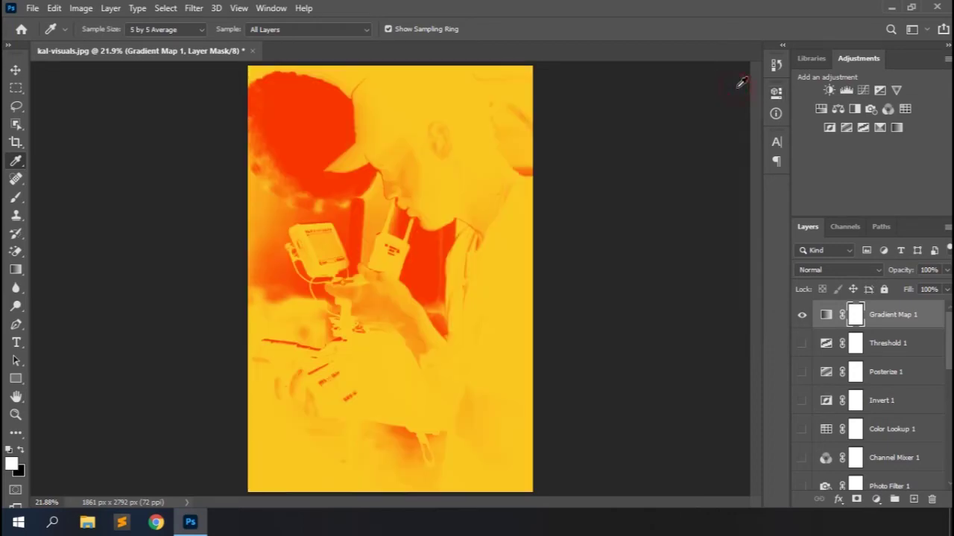
click(857, 269)
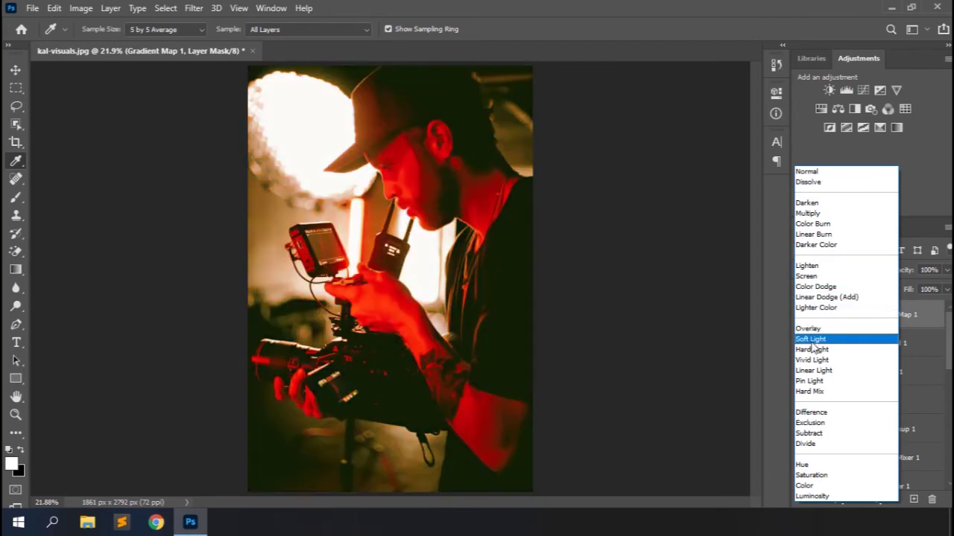
click(805, 465)
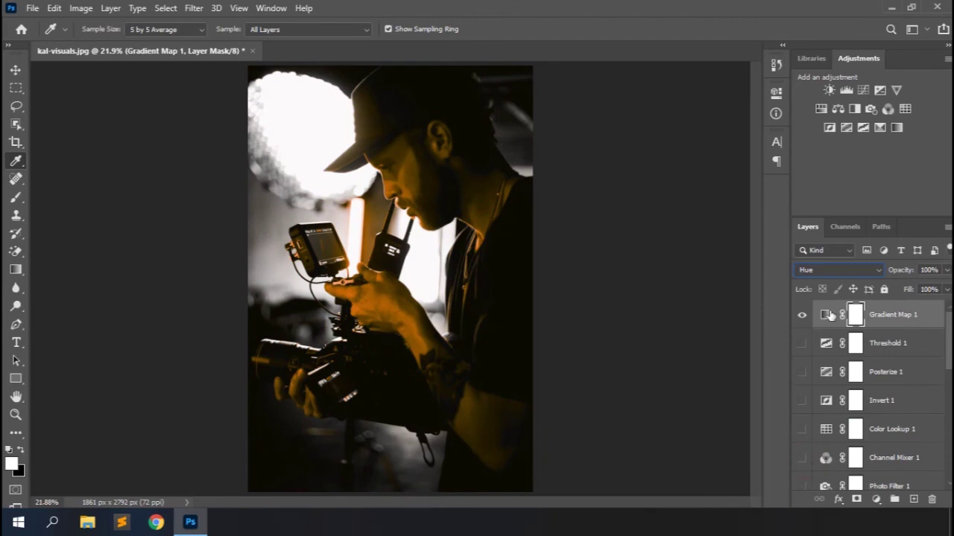
- Change the gradient's left stop to cf7f0c, reverse it, and compare the layer on and off
double_click(827, 314)
click(578, 140)
click(543, 312)
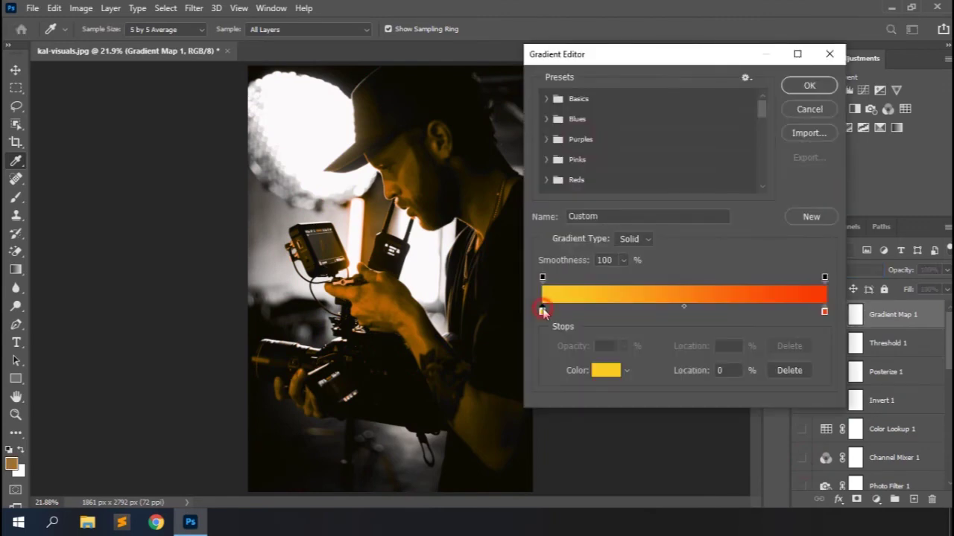
double_click(543, 311)
click(544, 174)
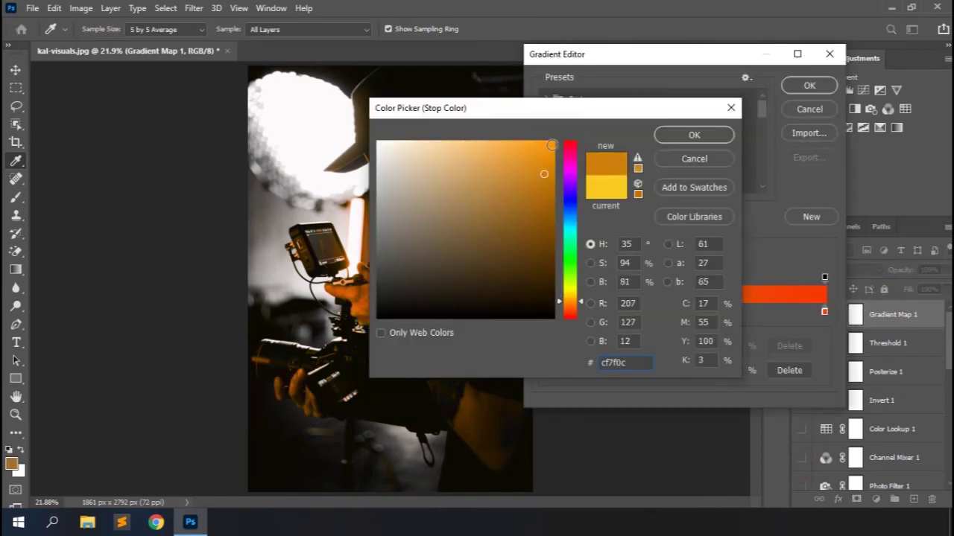
click(689, 136)
click(803, 85)
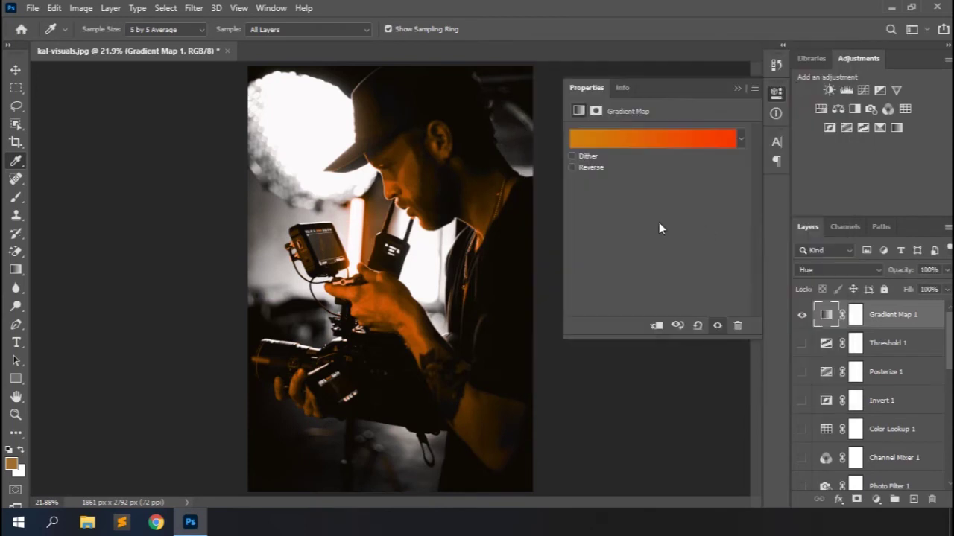
click(587, 167)
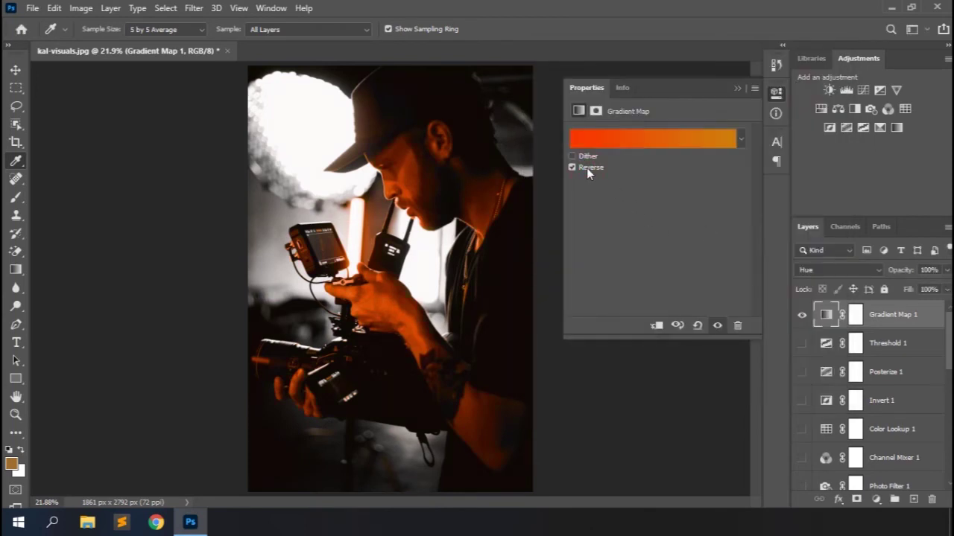
click(737, 88)
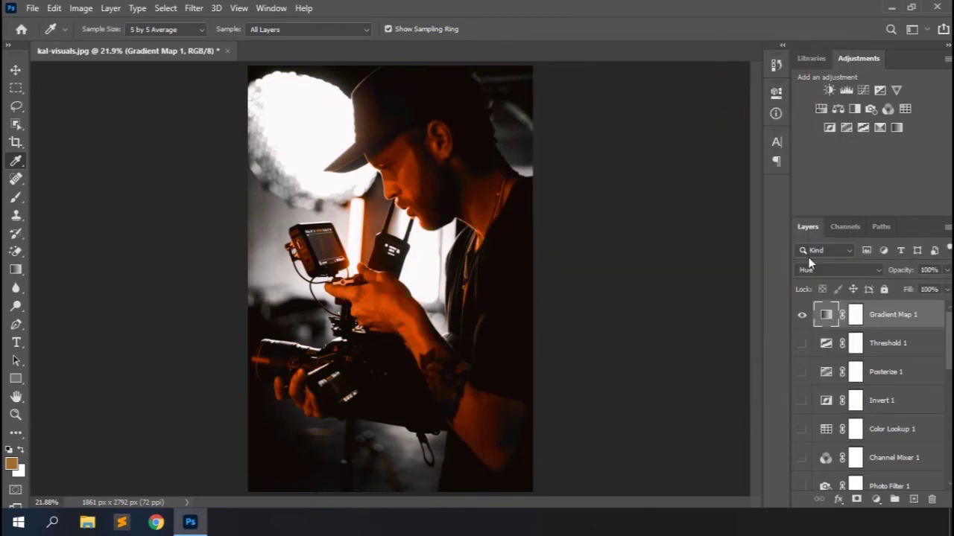
click(802, 316)
click(802, 317)
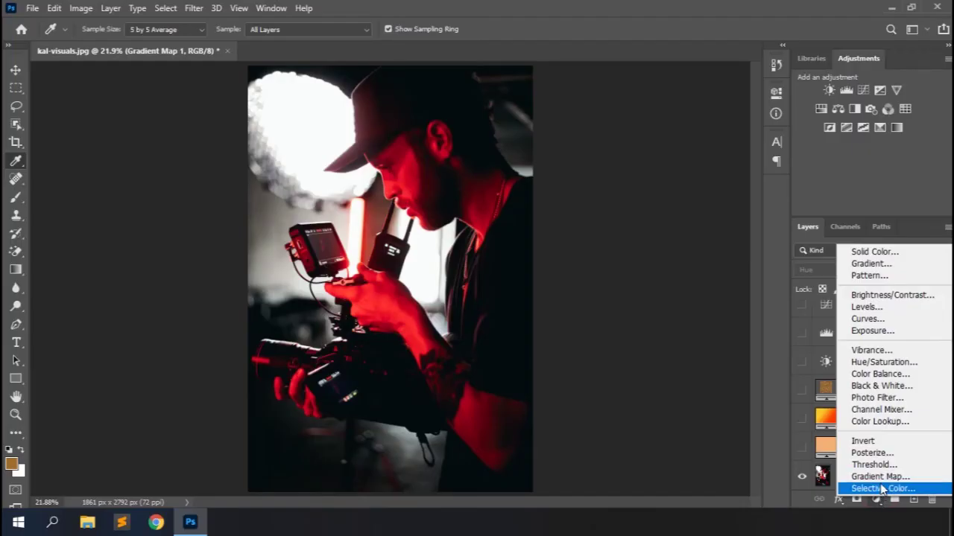
- Add a Selective Color layer reducing Cyan, Magenta and Yellow in the Reds
click(880, 484)
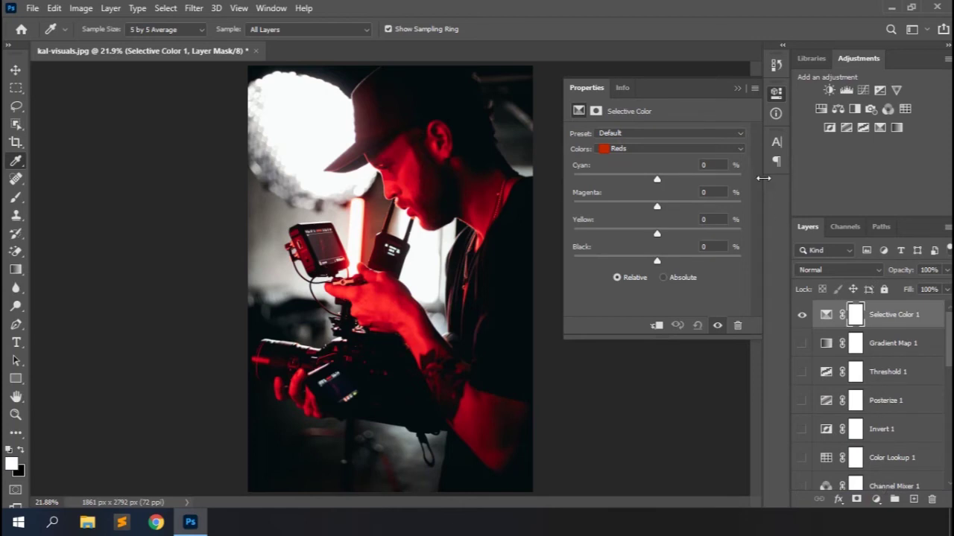
click(738, 148)
click(737, 148)
drag(656, 181, 652, 182)
drag(657, 209, 616, 207)
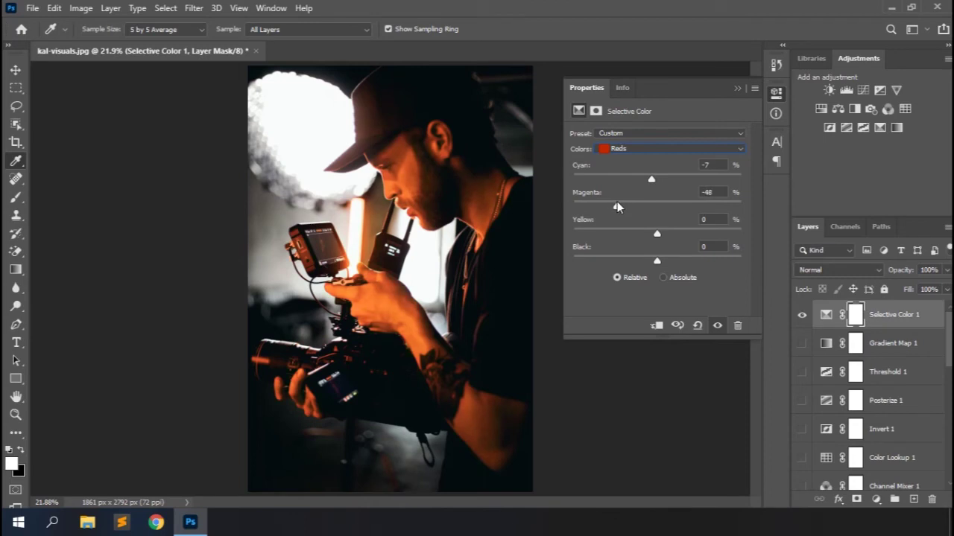
mouse_move(656, 235)
mouse_down()
mouse_move(719, 235)
mouse_move(635, 234)
mouse_move(634, 259)
mouse_move(663, 261)
mouse_move(618, 235)
mouse_move(644, 236)
mouse_up()
mouse_move(617, 207)
mouse_down()
mouse_move(607, 209)
mouse_move(619, 211)
mouse_up()
drag(651, 181, 629, 181)
- Compare the Selective Color layer on and off, leave it hidden, and open Image > Adjustments
click(737, 88)
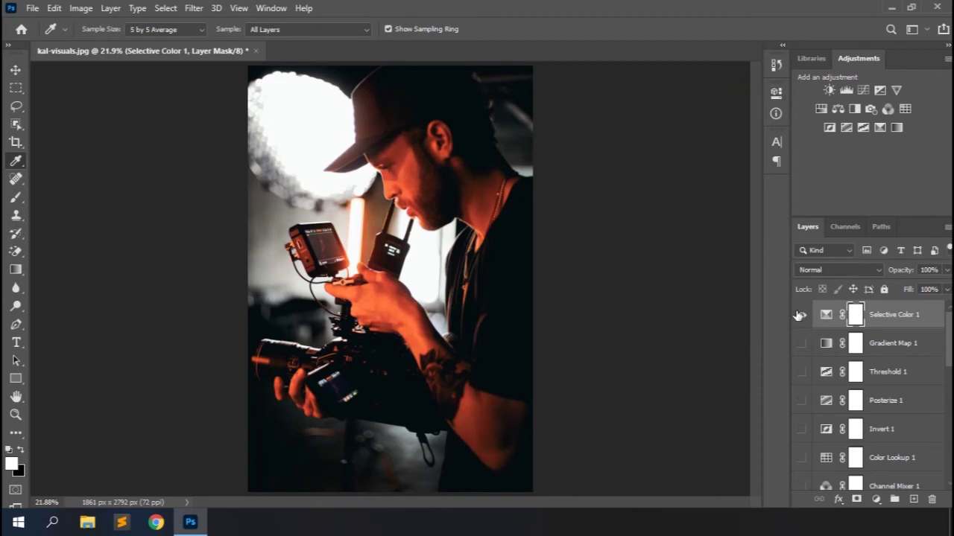
click(801, 315)
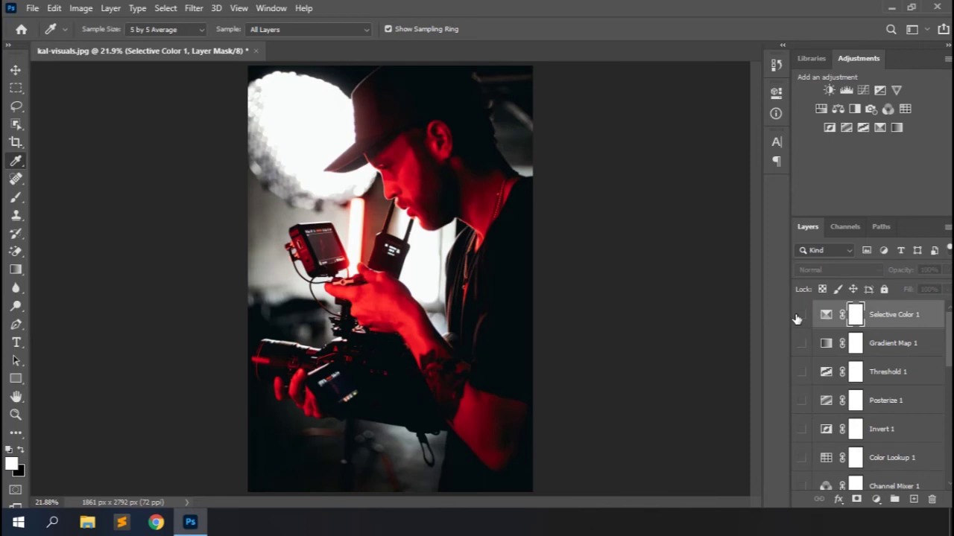
click(798, 318)
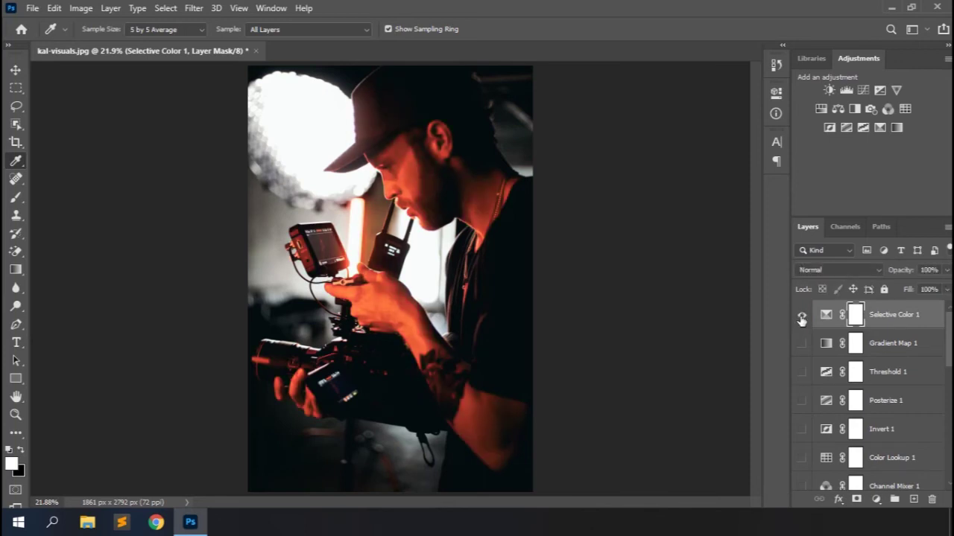
click(799, 317)
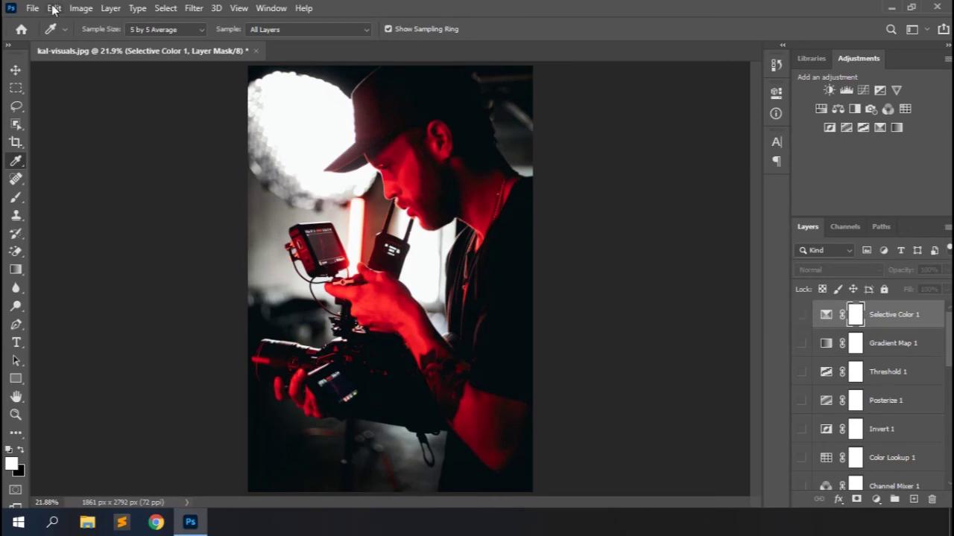
click(74, 10)
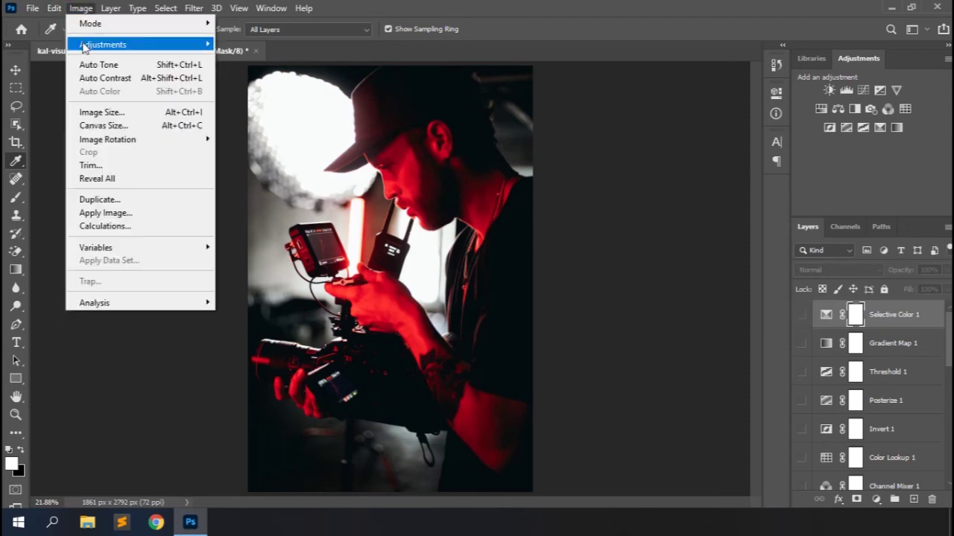
mouse_move(84, 43)
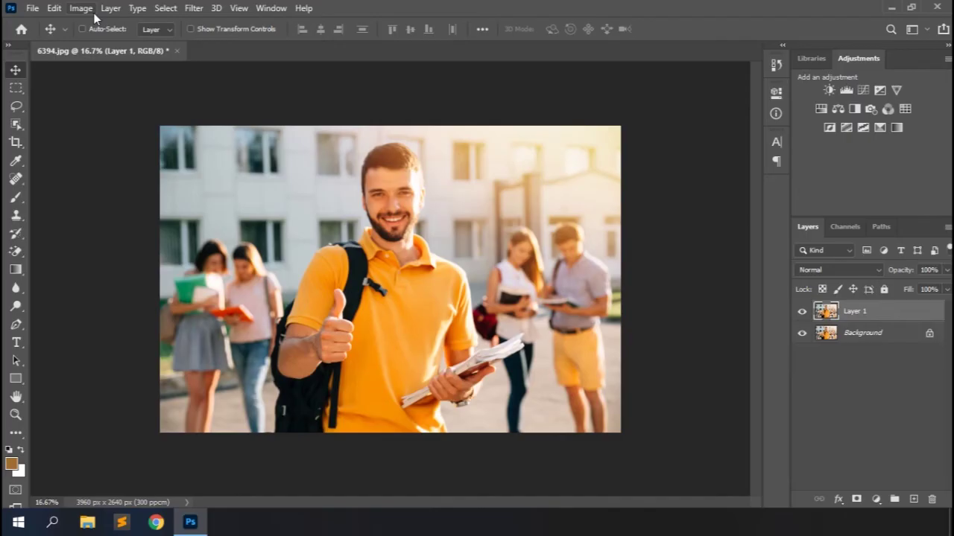
- In Shadows/Highlights, set Shadows to 21 amount, 25 tone, 2500 radius
click(80, 7)
mouse_move(117, 51)
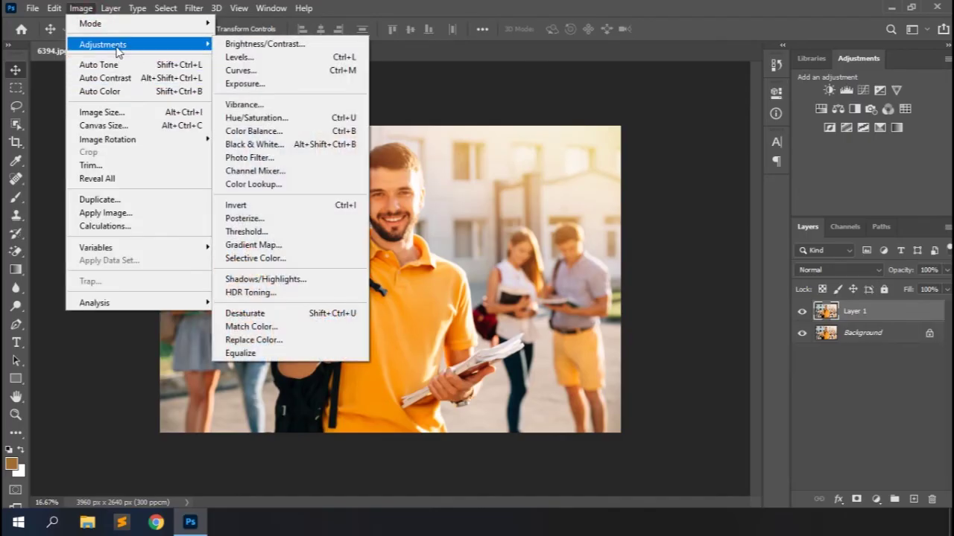
click(280, 280)
drag(583, 108, 717, 100)
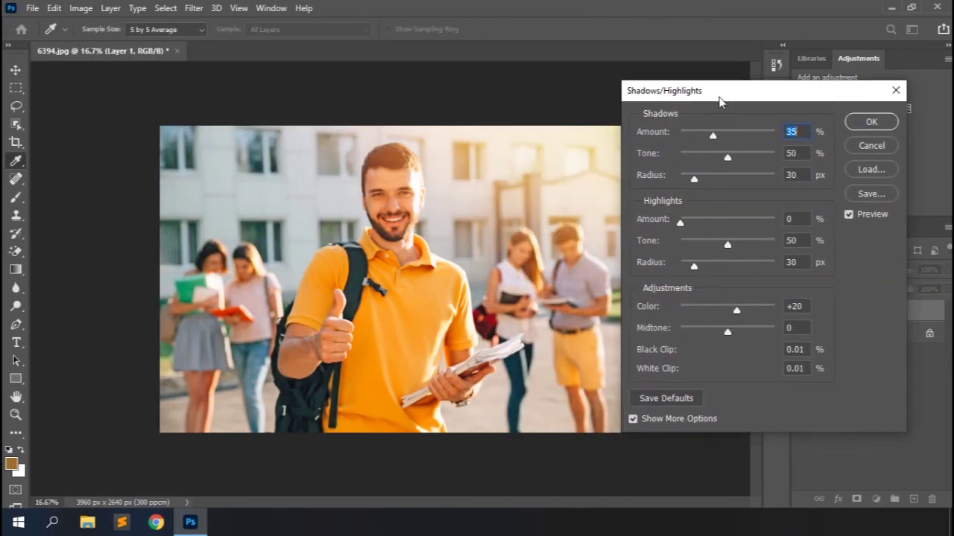
drag(714, 135, 735, 192)
drag(768, 189, 781, 187)
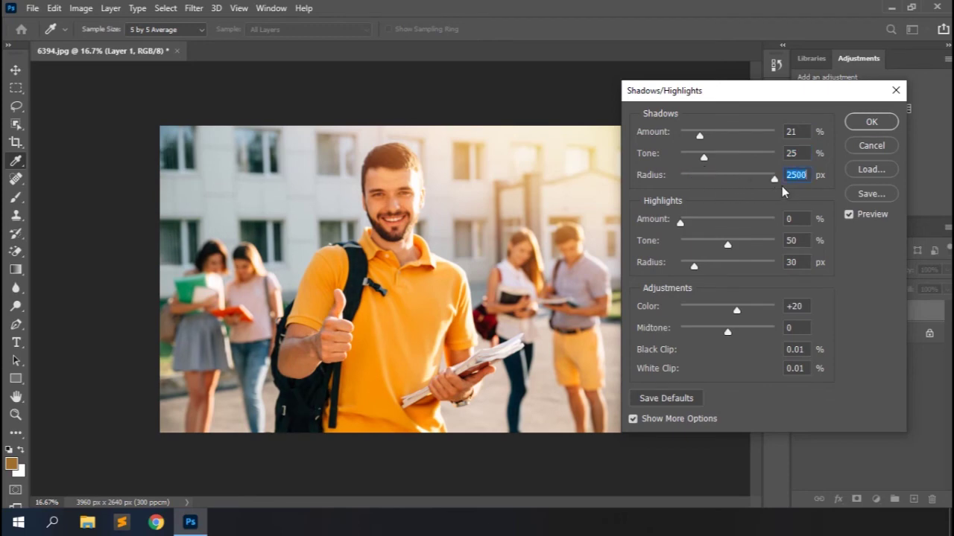
- Set Highlights to 0/0/0, Color and Midtone to +44, apply, and compare Layer 1
click(680, 224)
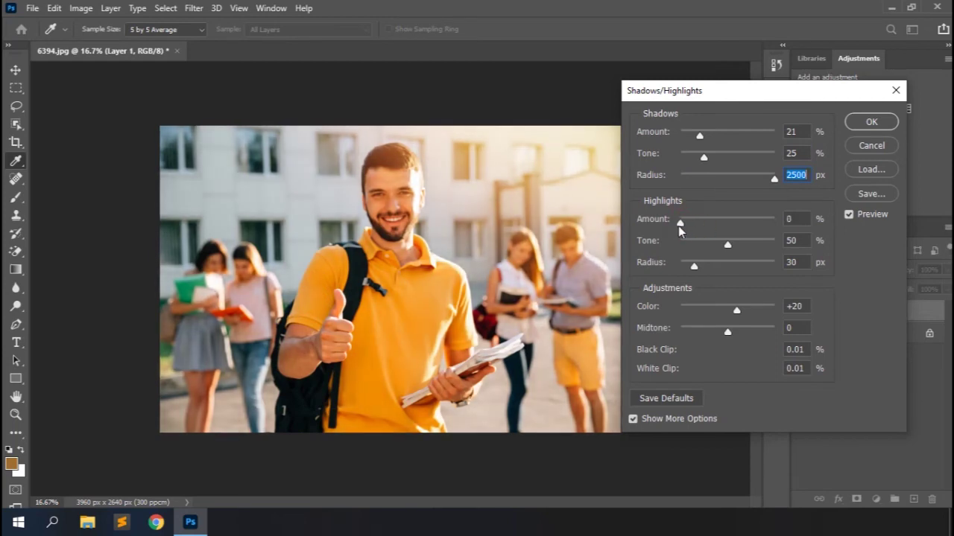
drag(728, 246, 676, 277)
mouse_move(737, 310)
mouse_down()
mouse_move(689, 319)
mouse_move(749, 314)
mouse_up()
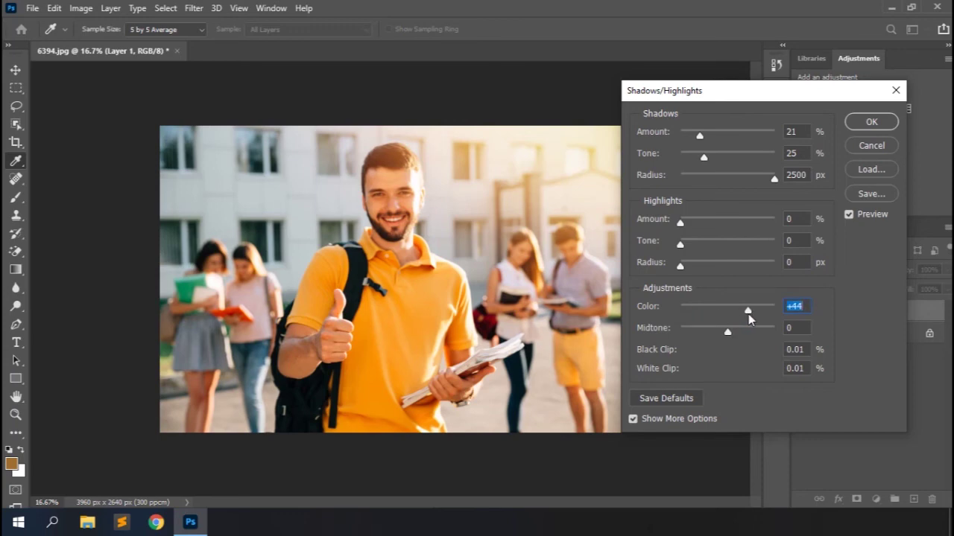
drag(727, 331, 748, 341)
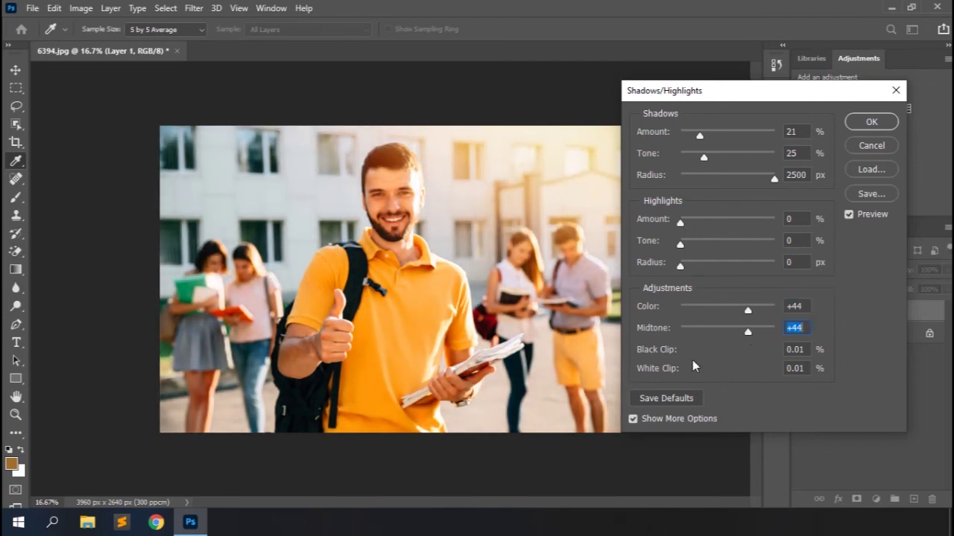
click(859, 124)
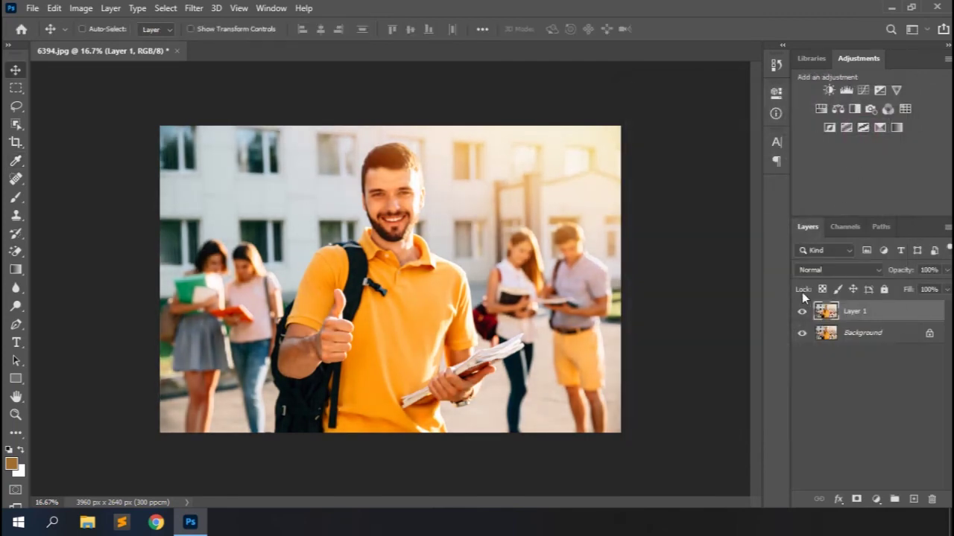
click(801, 314)
click(802, 314)
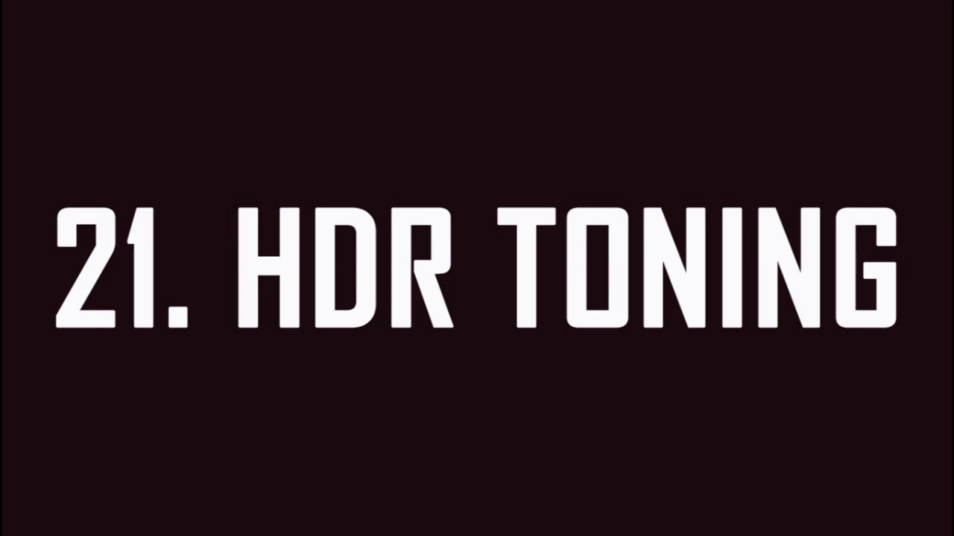
- Open HDR Toning and preview each preset from City Twilight to Custom, then return to Default
click(80, 8)
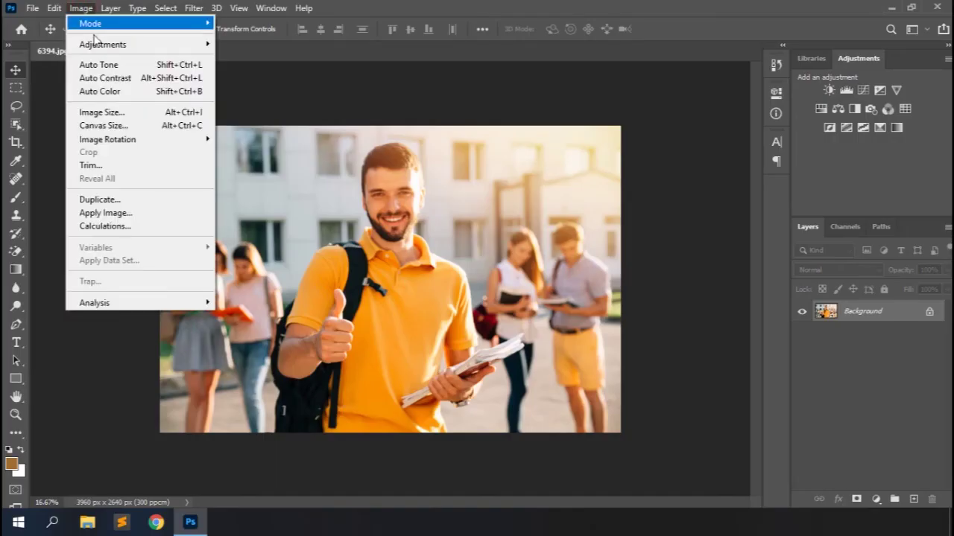
mouse_move(111, 44)
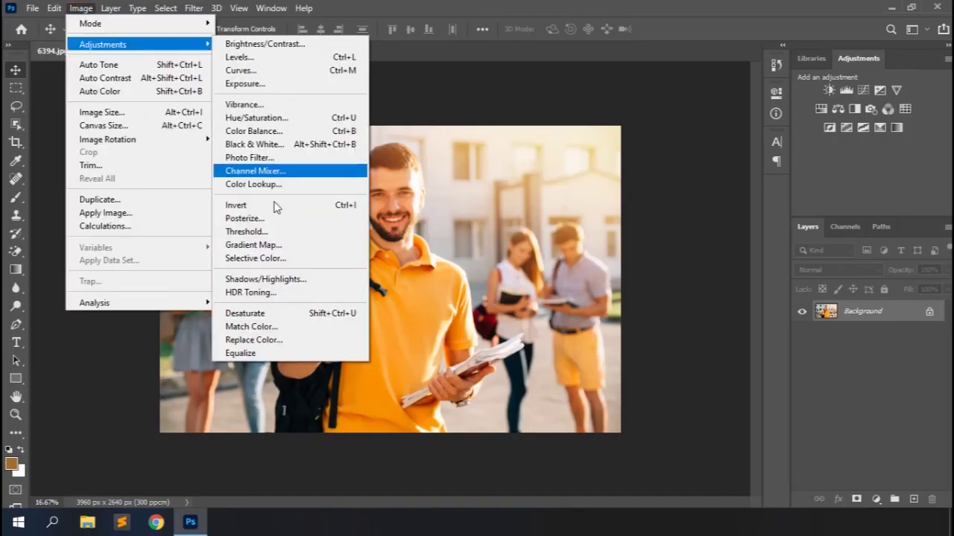
click(263, 292)
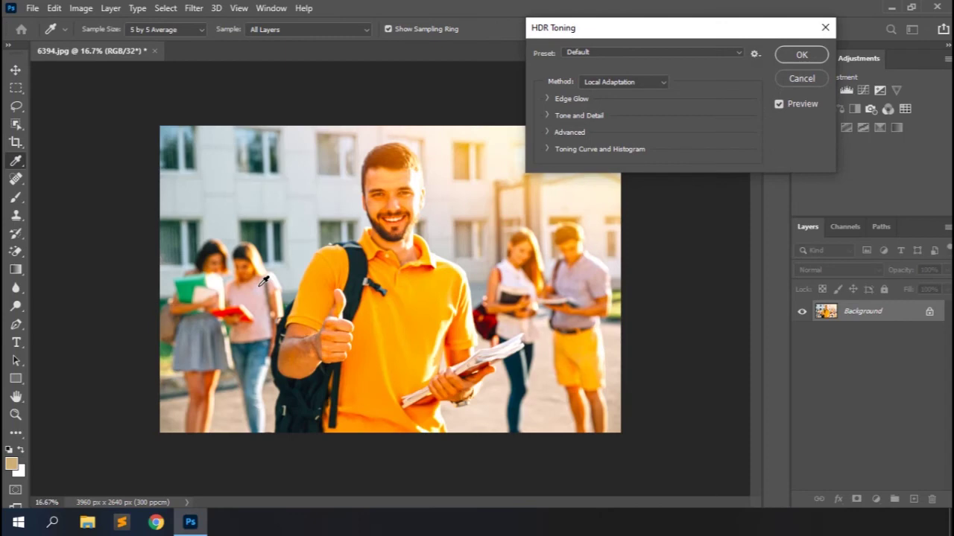
click(623, 54)
click(610, 84)
key(Down)
key(Down)
key(Down)
key(Down)
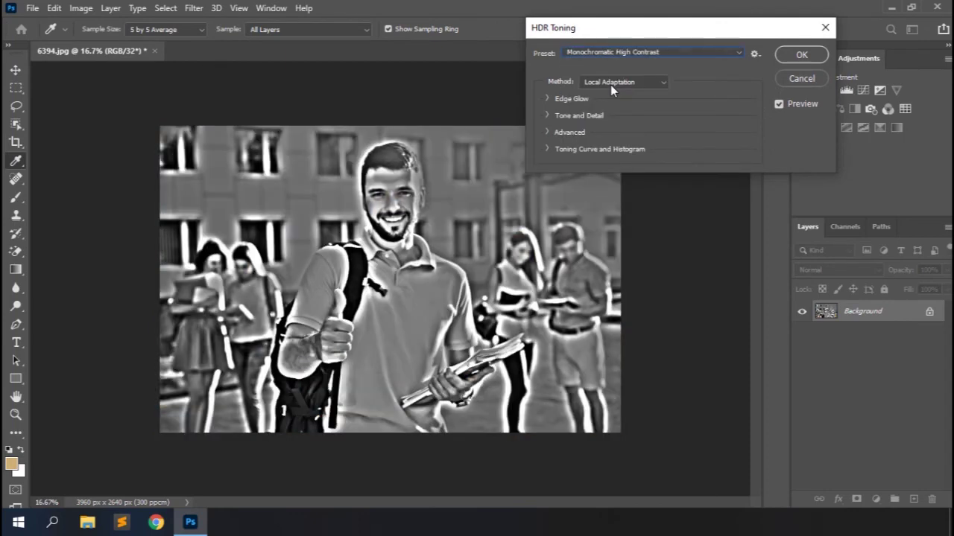
key(Down)
key(Down)
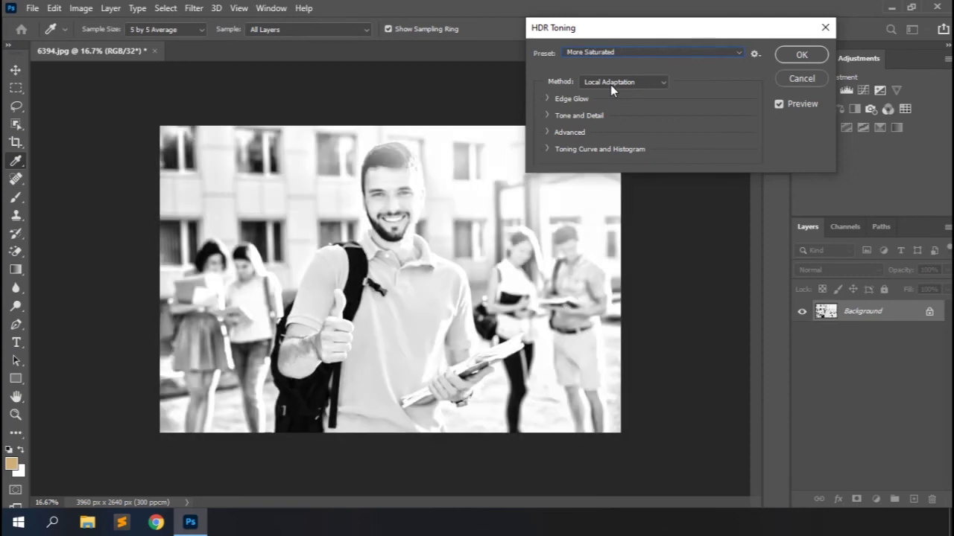
key(Down)
key(Down)
key(Down)
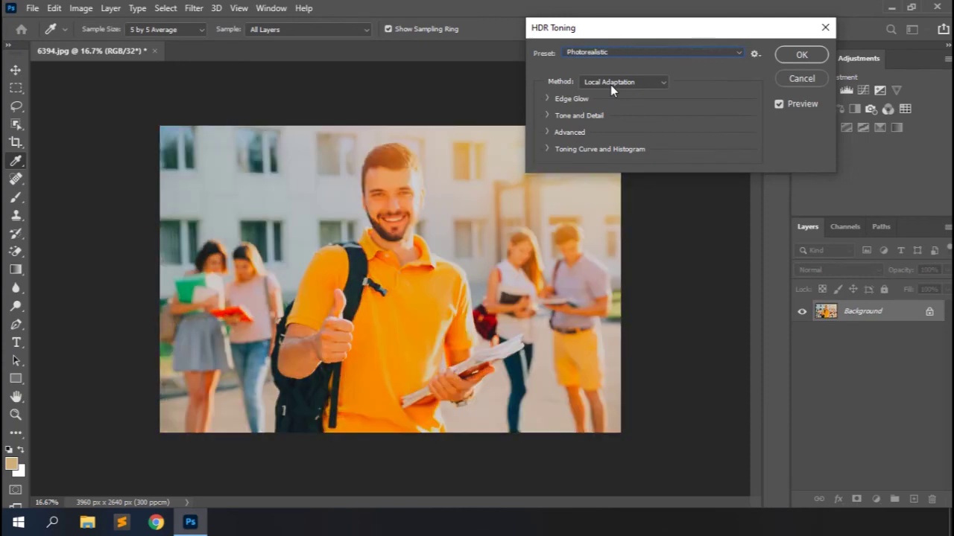
key(Down)
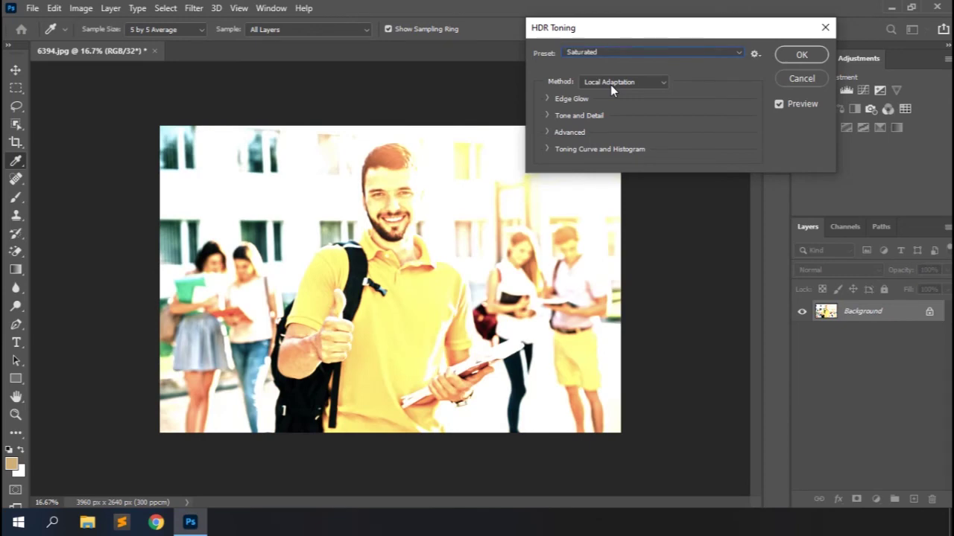
key(Down)
key(Down)
key(Down)
key(Down)
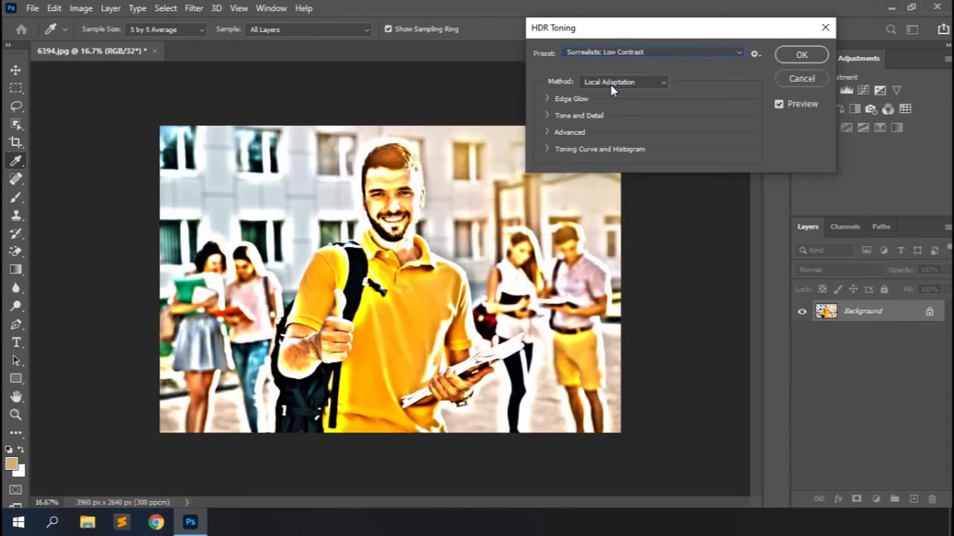
key(Down)
key(Down)
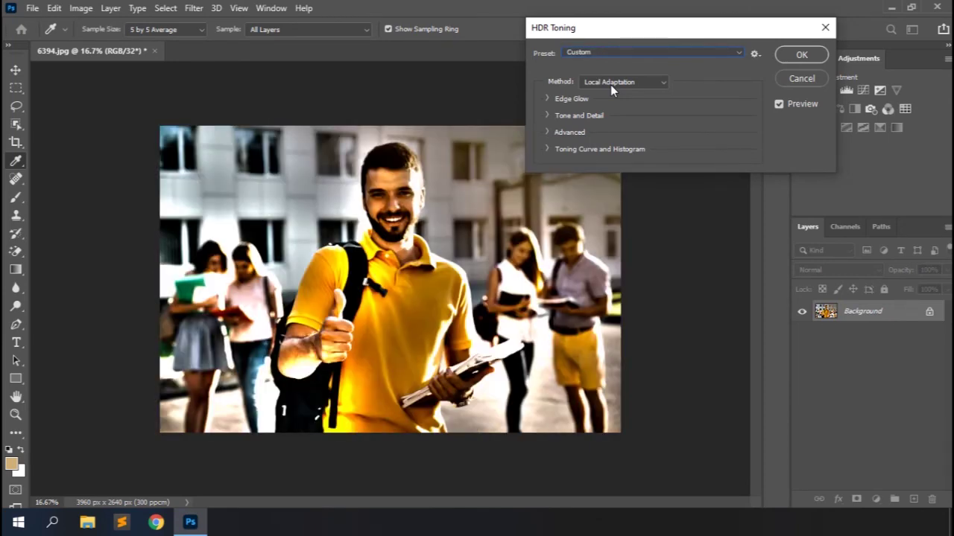
click(623, 54)
click(611, 65)
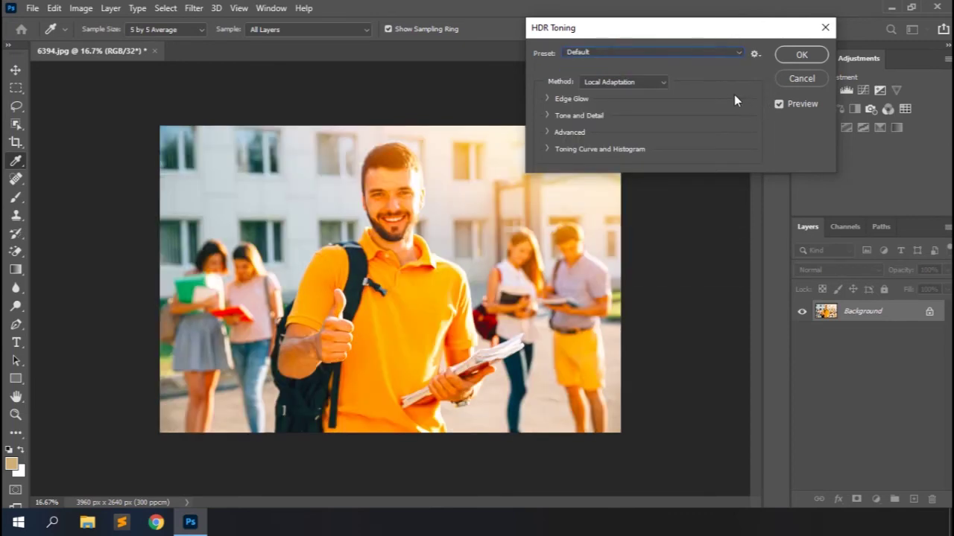
- Try the Exposure and Gamma method with Exposure 1 and an adjusted gamma
click(662, 83)
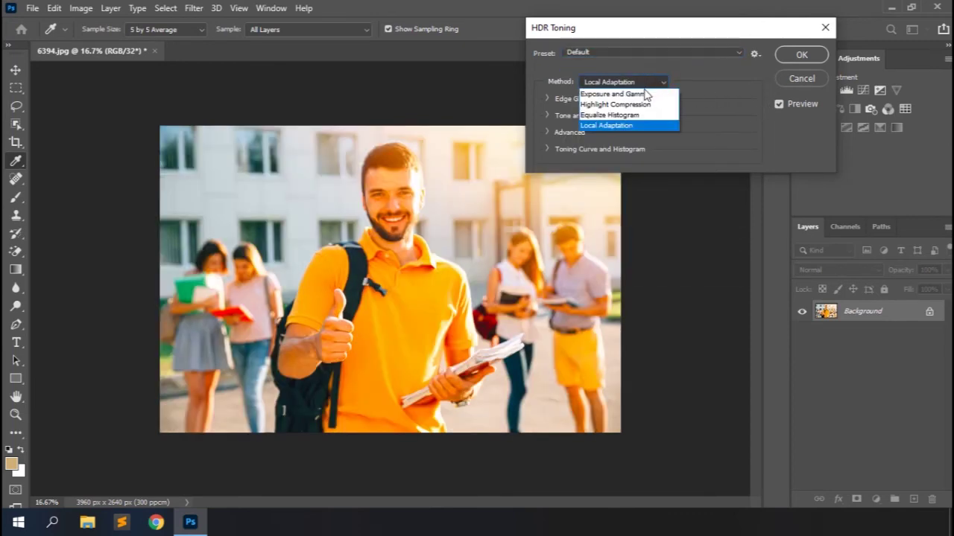
click(633, 92)
drag(632, 94, 654, 104)
double_click(712, 100)
text(1)
mouse_move(655, 118)
mouse_down()
mouse_move(638, 124)
mouse_move(651, 122)
mouse_up()
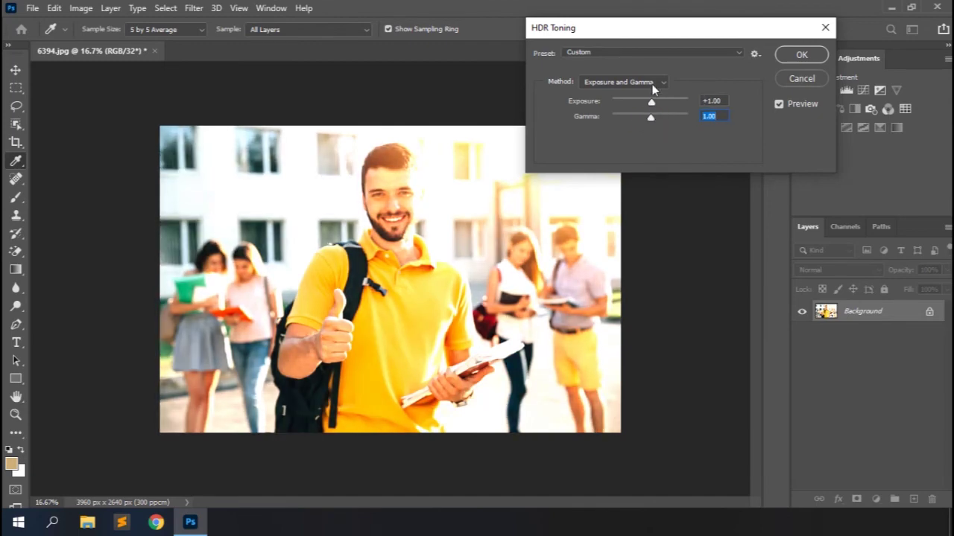
- Try Highlight Compression and Equalize Histogram, then settle on Local Adaptation
click(652, 83)
click(639, 105)
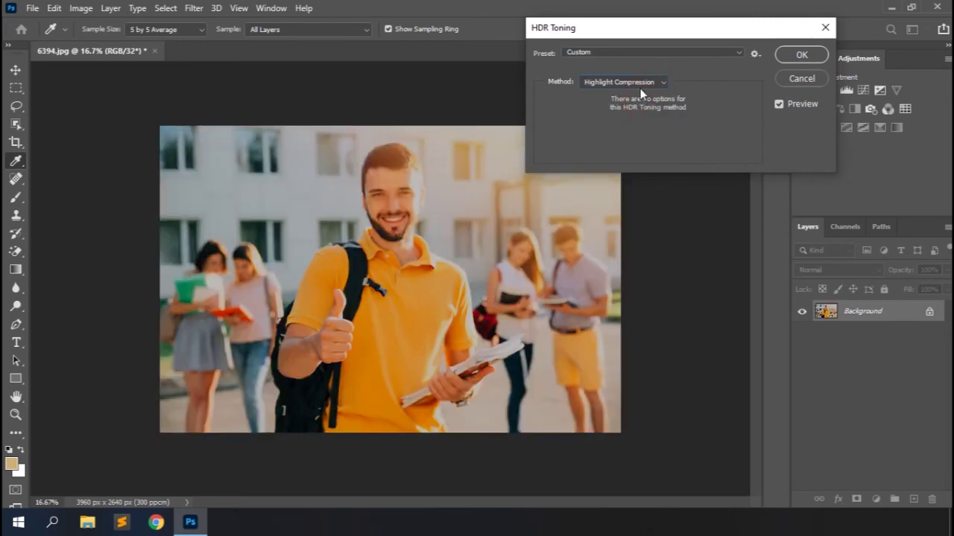
click(639, 82)
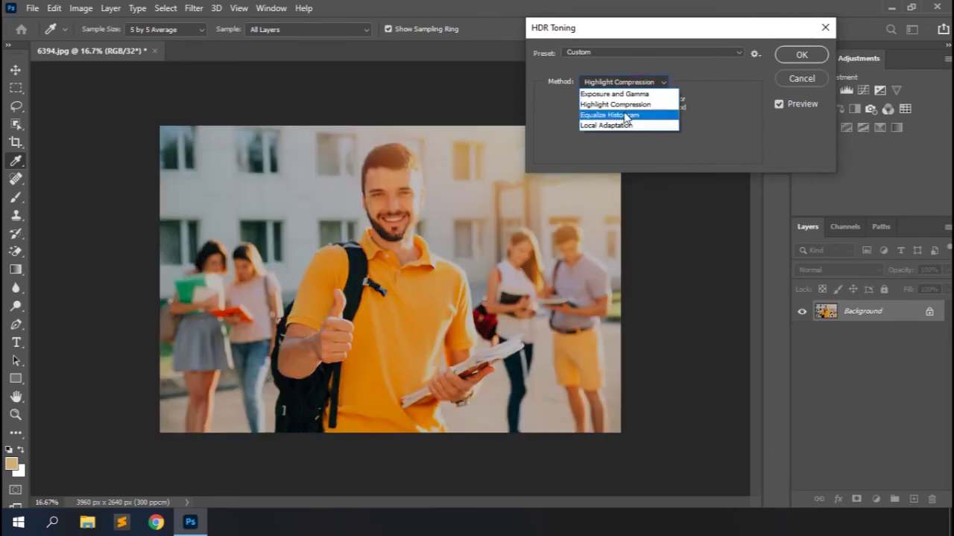
click(623, 116)
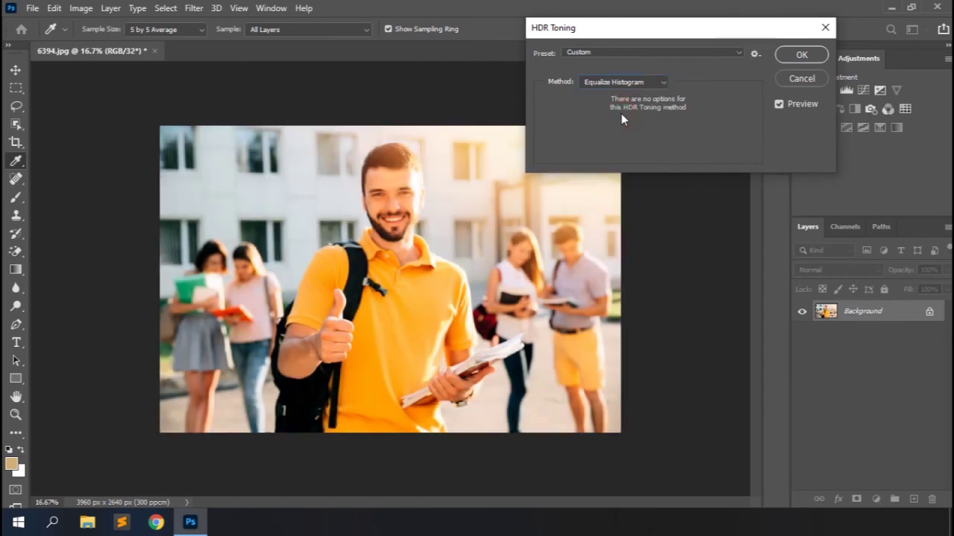
click(638, 85)
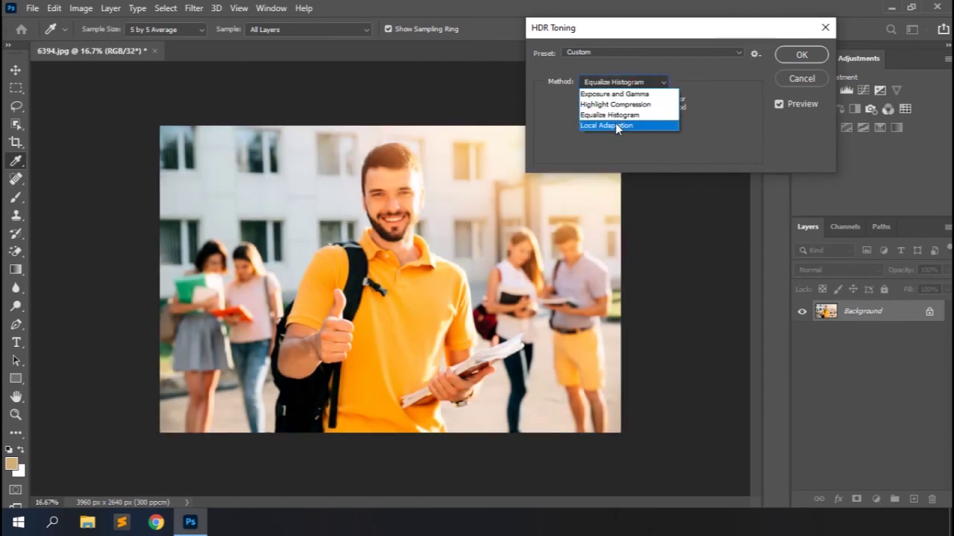
click(615, 123)
click(546, 100)
- Tweak Edge Glow and Tone and Detail, setting Exposure to 0
drag(612, 119, 593, 125)
click(547, 170)
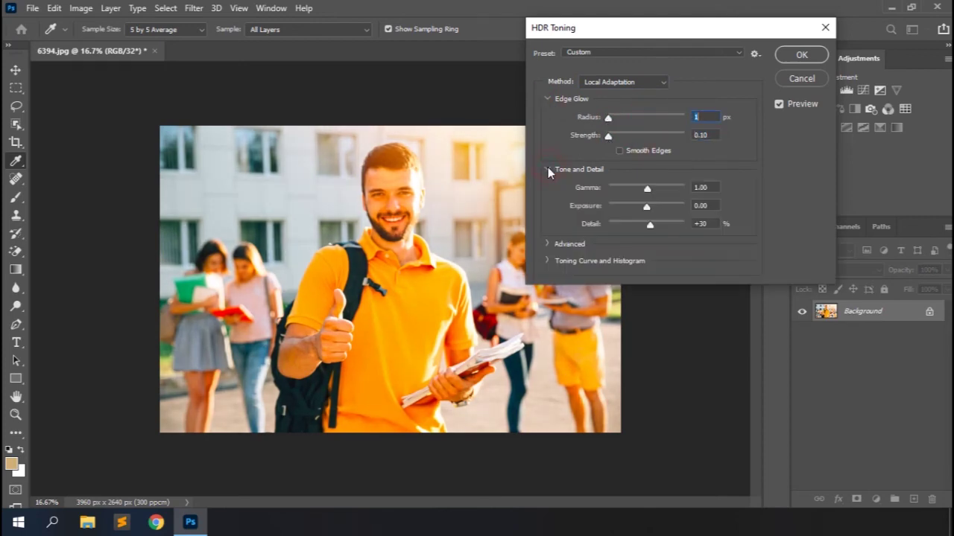
drag(646, 188, 649, 225)
key(Tab)
text(0)
click(551, 99)
click(548, 117)
- Set Advanced Shadow -100, Highlight +16, Vibrance +100 and Saturation -6
click(548, 132)
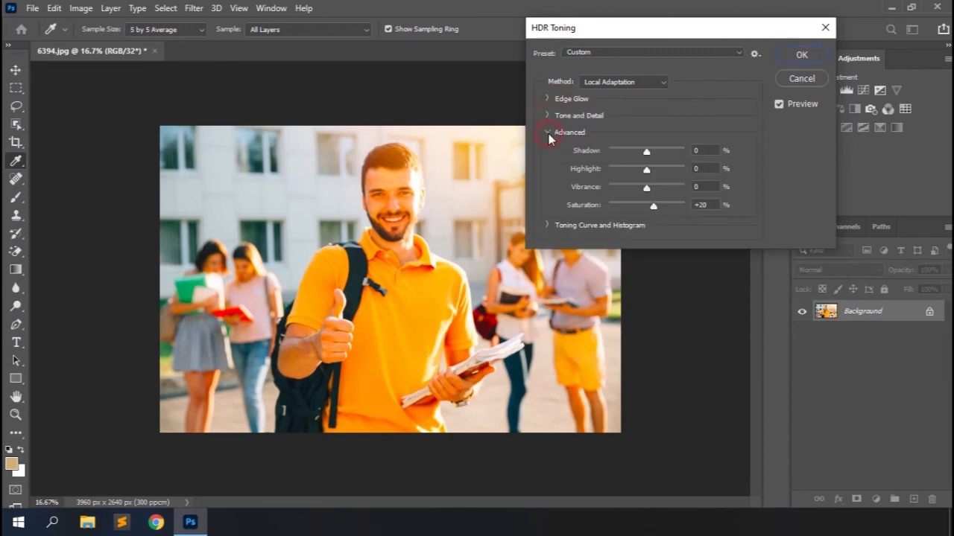
drag(643, 157, 687, 192)
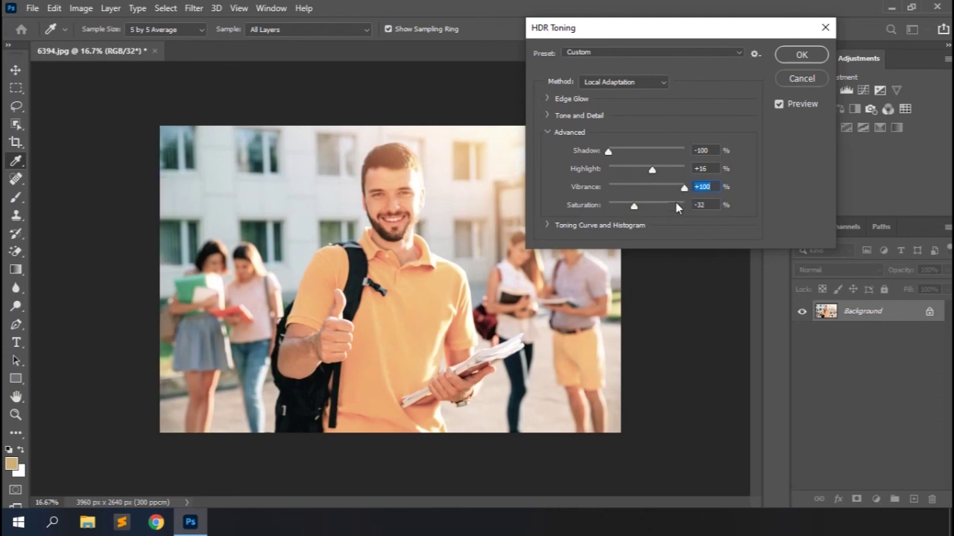
drag(636, 214, 646, 213)
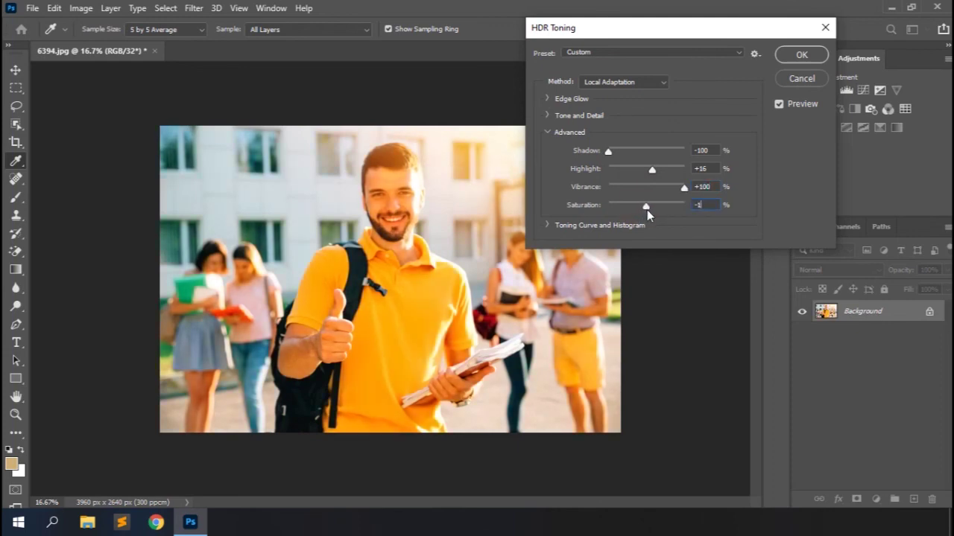
- Add a slightly lowered midpoint to the toning curve and apply HDR Toning
click(548, 225)
mouse_move(564, 421)
mouse_down()
mouse_move(561, 364)
mouse_move(563, 421)
mouse_up()
mouse_move(739, 246)
mouse_down()
mouse_move(739, 269)
mouse_move(738, 245)
mouse_up()
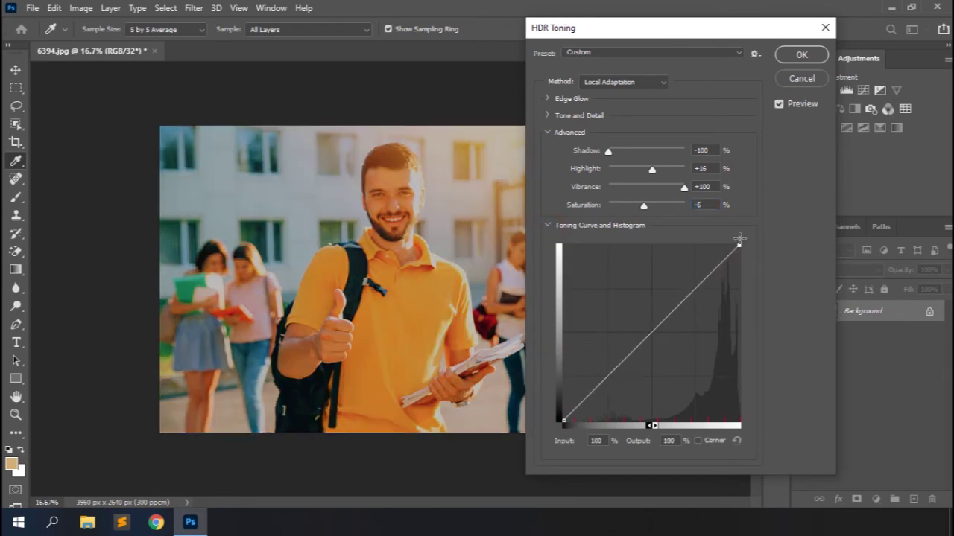
click(653, 338)
drag(652, 339, 653, 341)
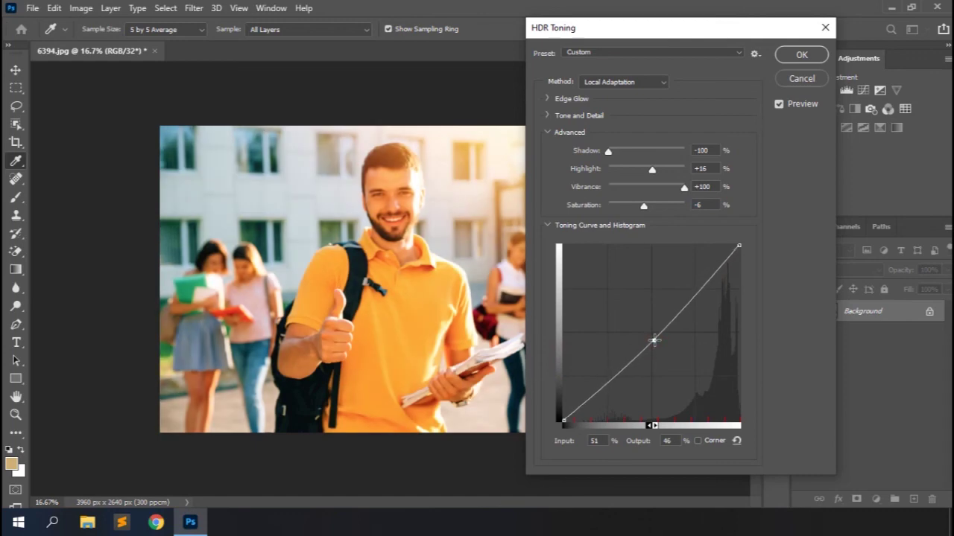
click(786, 56)
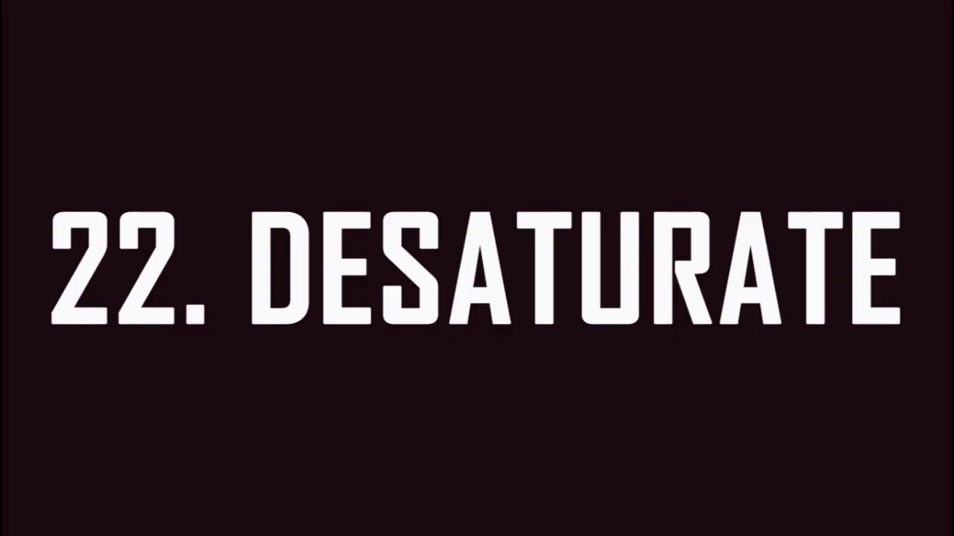
- Turn Layer 1 of 6394.jpg greyscale with Image > Adjustments > Desaturate
mouse_move(170, 46)
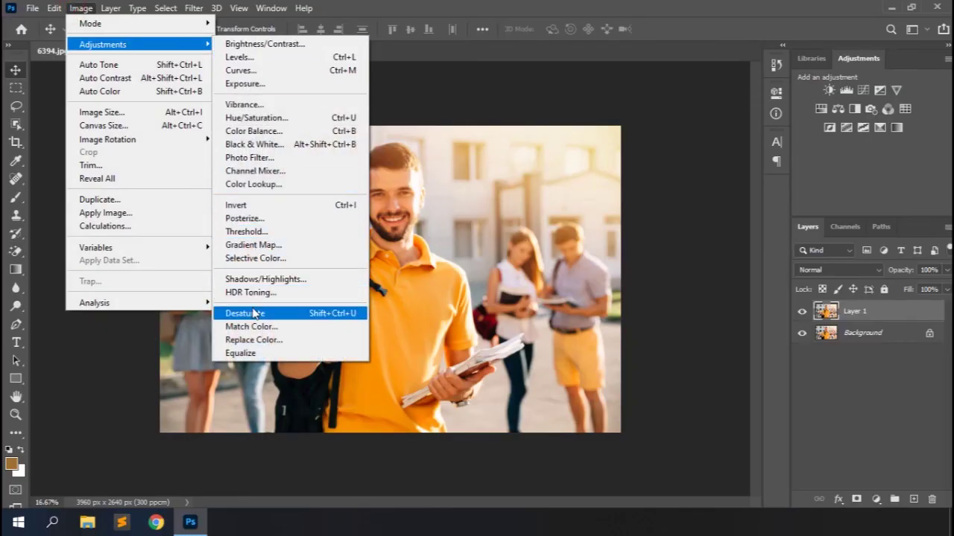
click(253, 313)
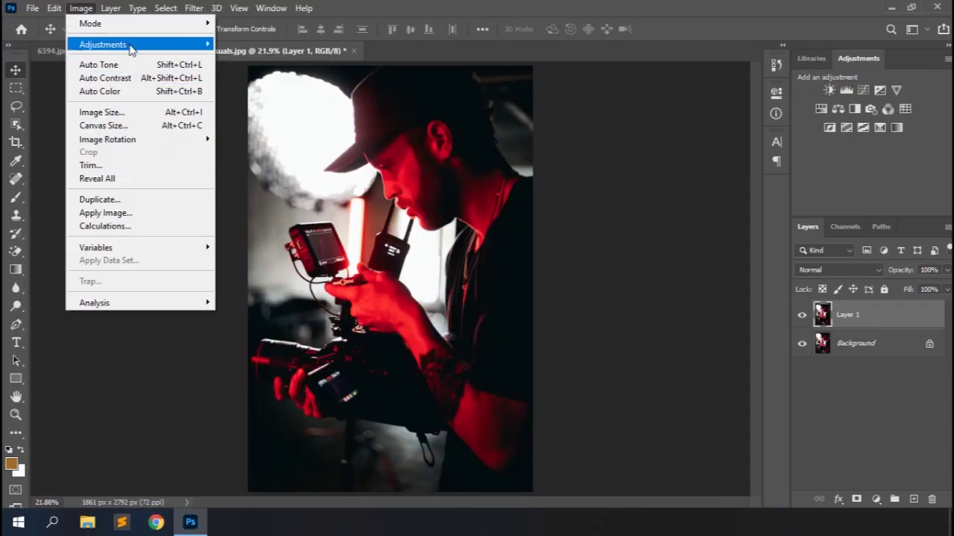
- Start Match Color on the cameraman photo with 6394.jpg as the source
mouse_move(132, 46)
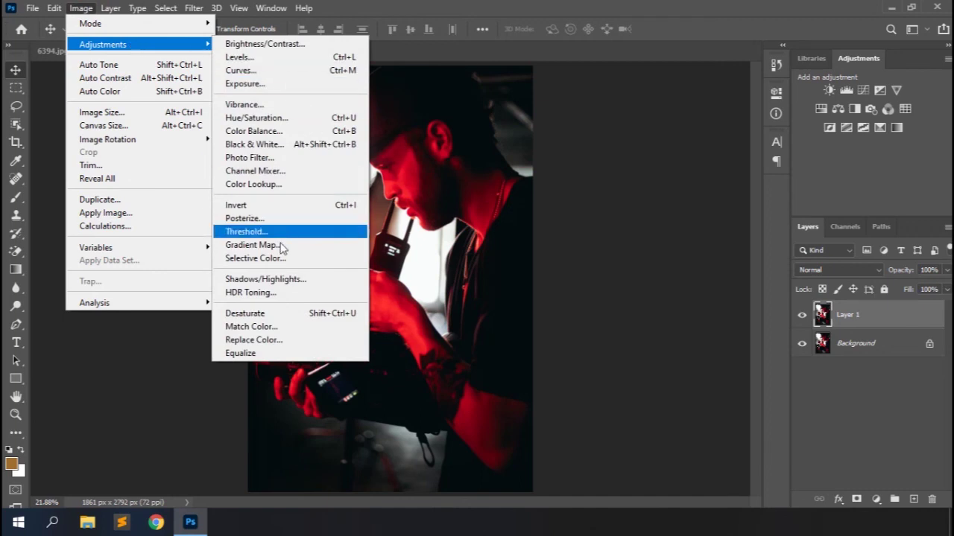
click(261, 328)
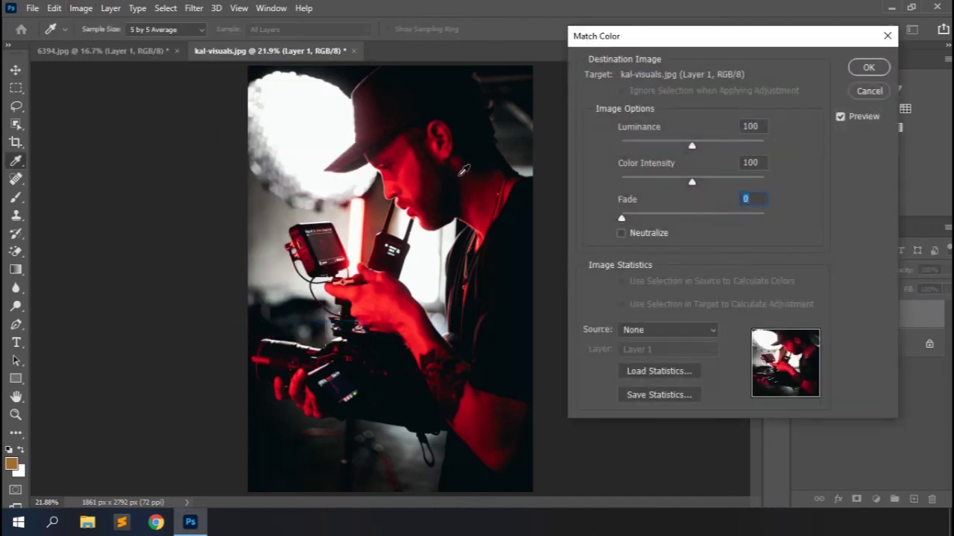
click(714, 333)
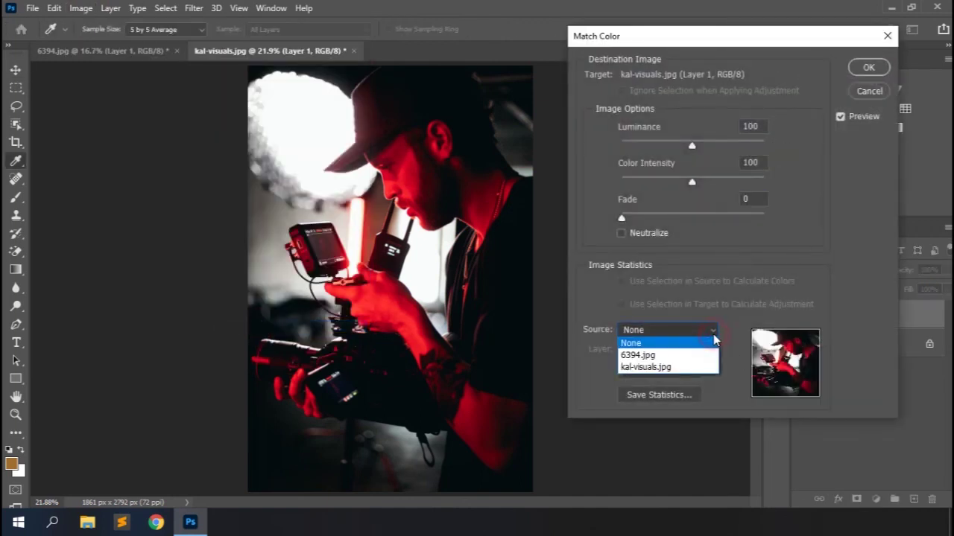
click(675, 355)
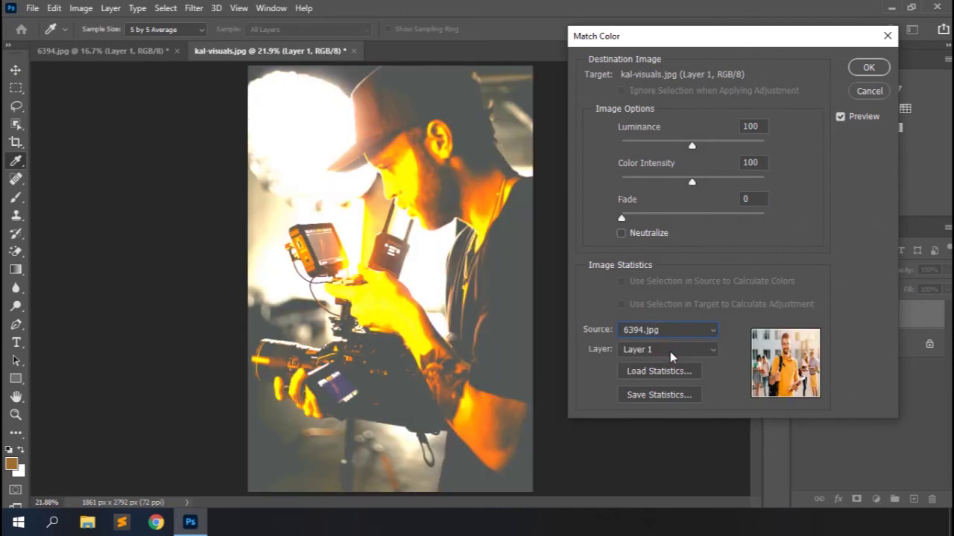
- Set Luminance 12, Color Intensity 87, Fade 12 and enable Neutralize
drag(691, 145, 633, 148)
drag(691, 181, 657, 184)
drag(632, 145, 645, 149)
mouse_move(661, 182)
mouse_down()
mouse_move(646, 184)
mouse_move(656, 182)
mouse_up()
drag(646, 145, 671, 149)
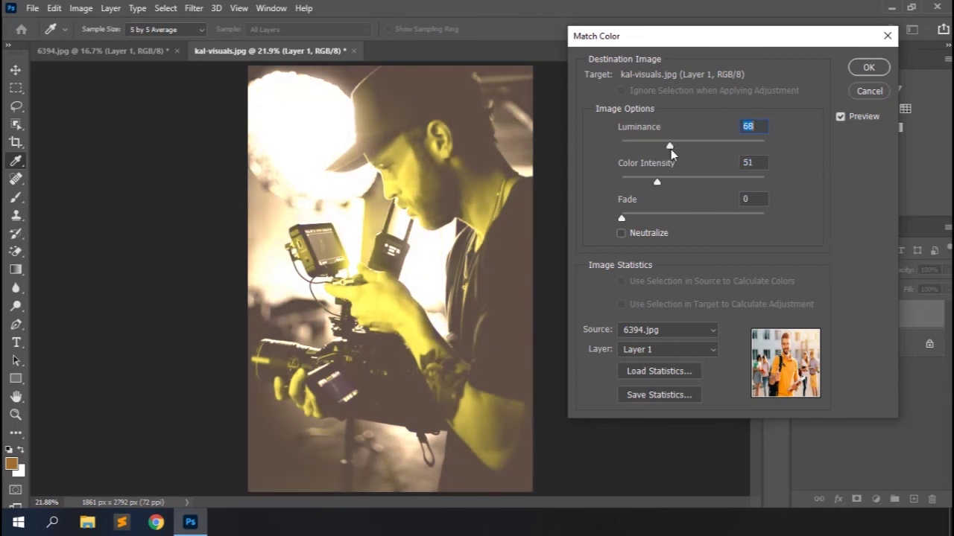
drag(670, 184, 678, 181)
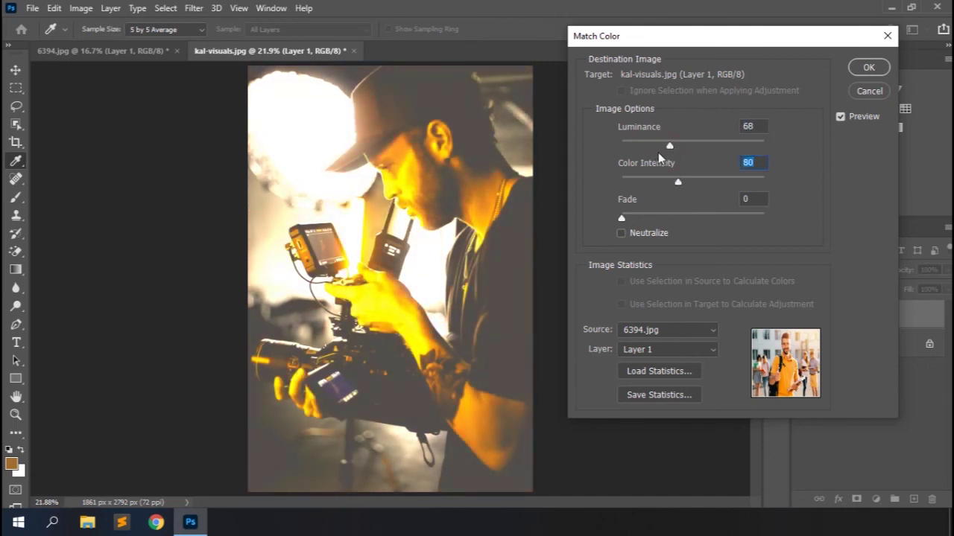
drag(670, 146, 629, 149)
drag(679, 187, 669, 181)
drag(621, 218, 638, 217)
click(621, 233)
drag(665, 180, 684, 184)
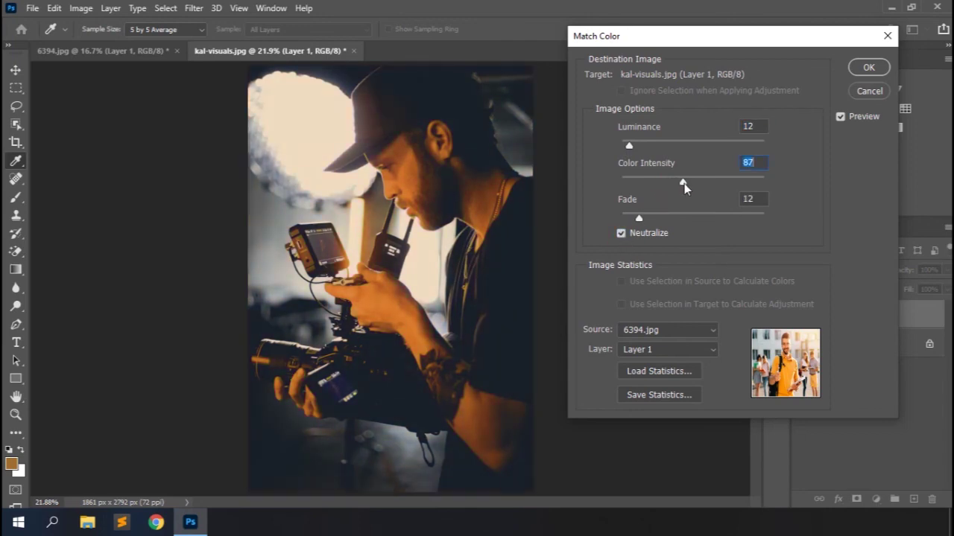
- Apply Match Color and compare Layer 1 with the original
click(869, 67)
click(802, 317)
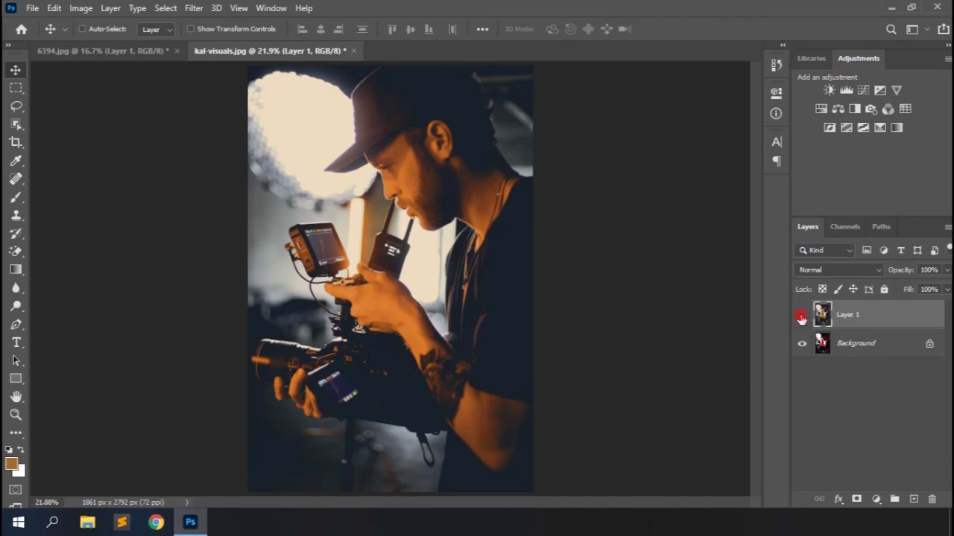
click(802, 319)
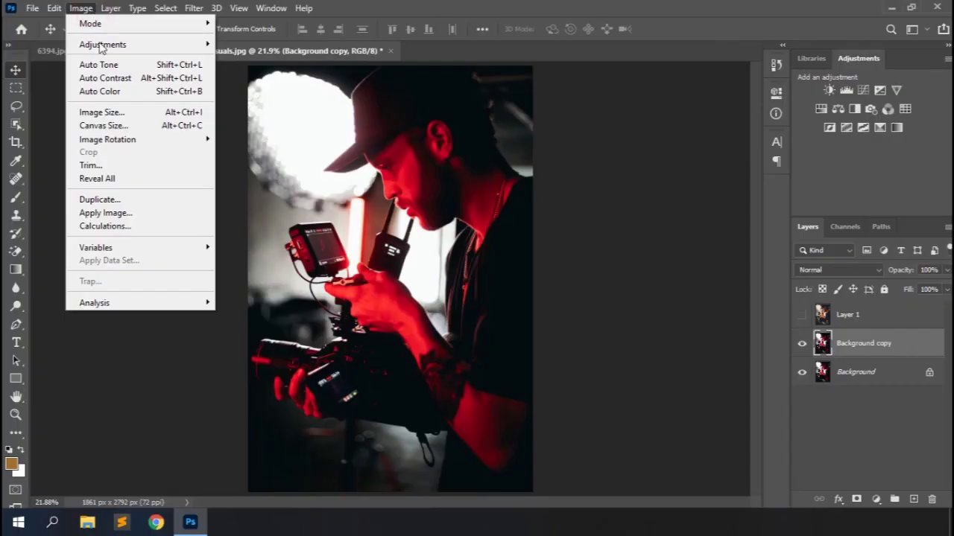
- In Replace Color, sample the red light on the face with Fuzziness 108
mouse_move(100, 45)
click(247, 342)
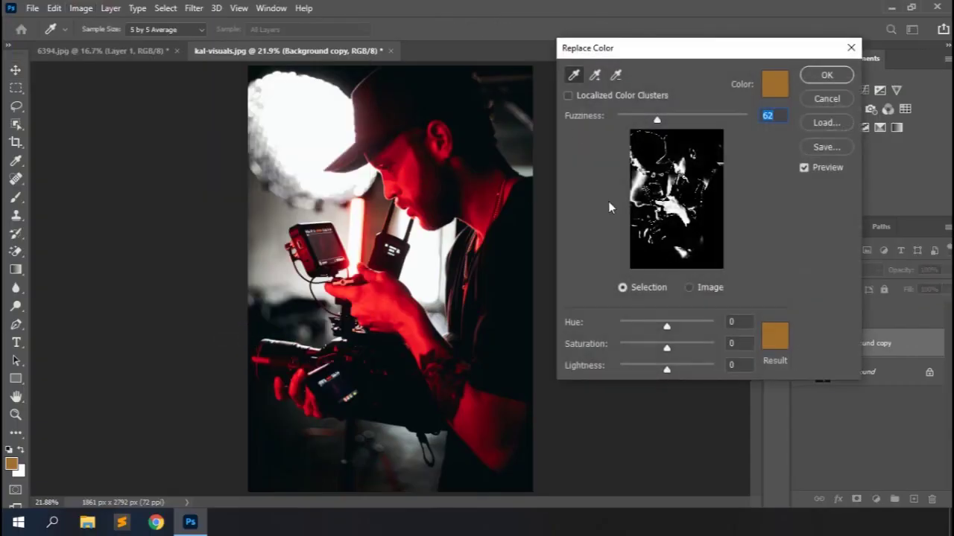
click(413, 168)
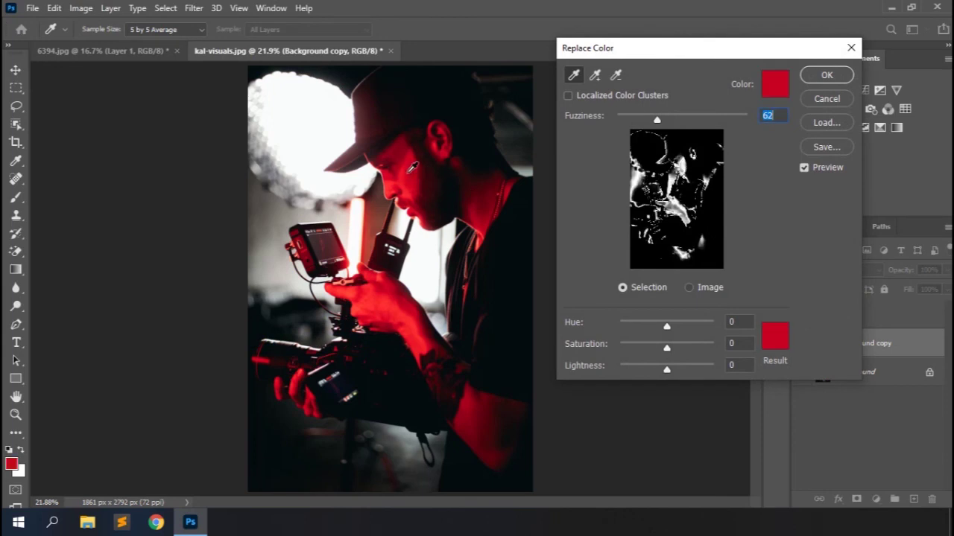
drag(657, 120, 687, 119)
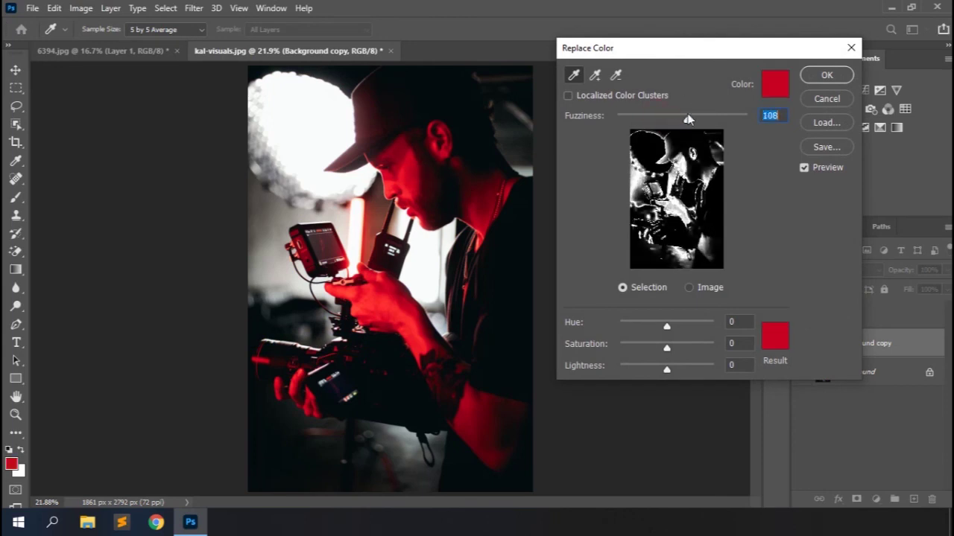
- Set Hue +31, Saturation -42, Lightness -14, apply, and compare Background copy
drag(667, 329, 654, 348)
drag(679, 327, 647, 351)
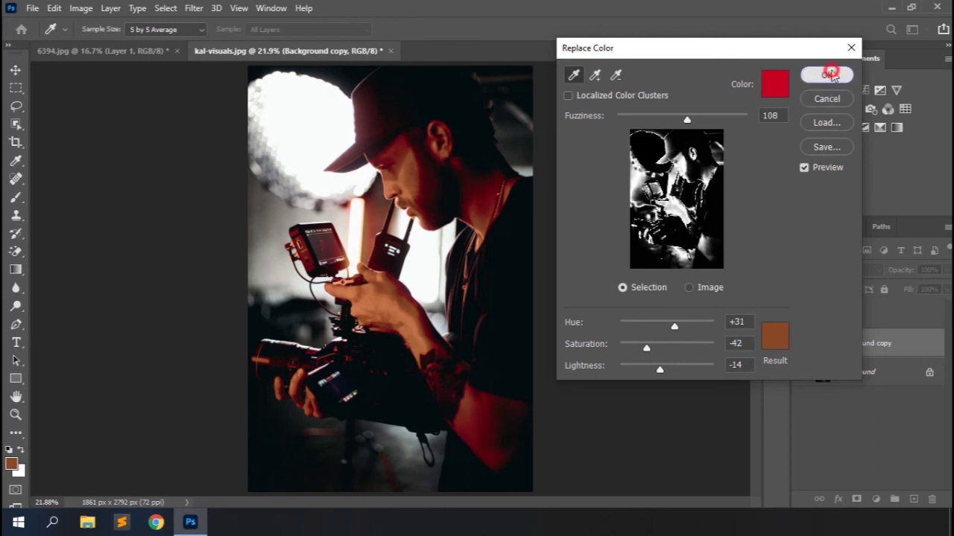
click(826, 75)
click(805, 345)
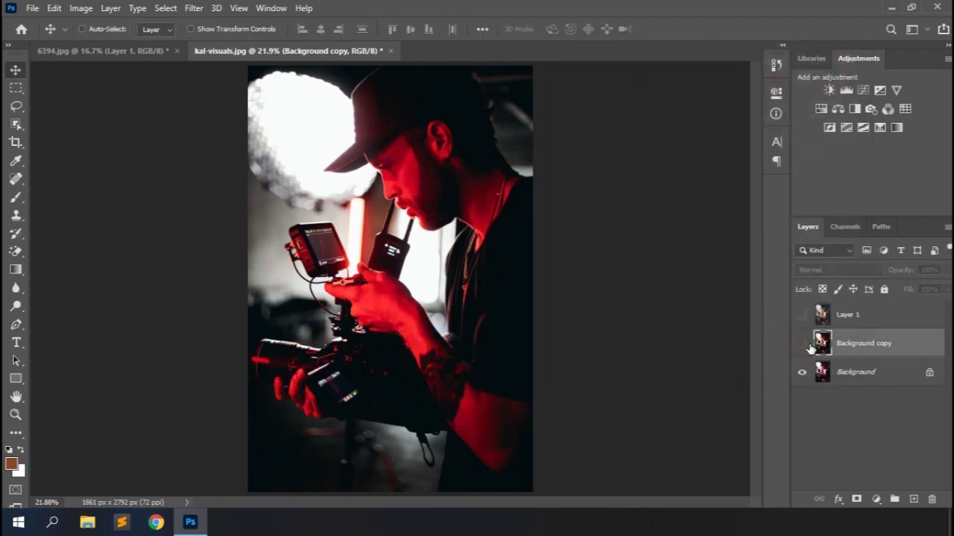
click(803, 344)
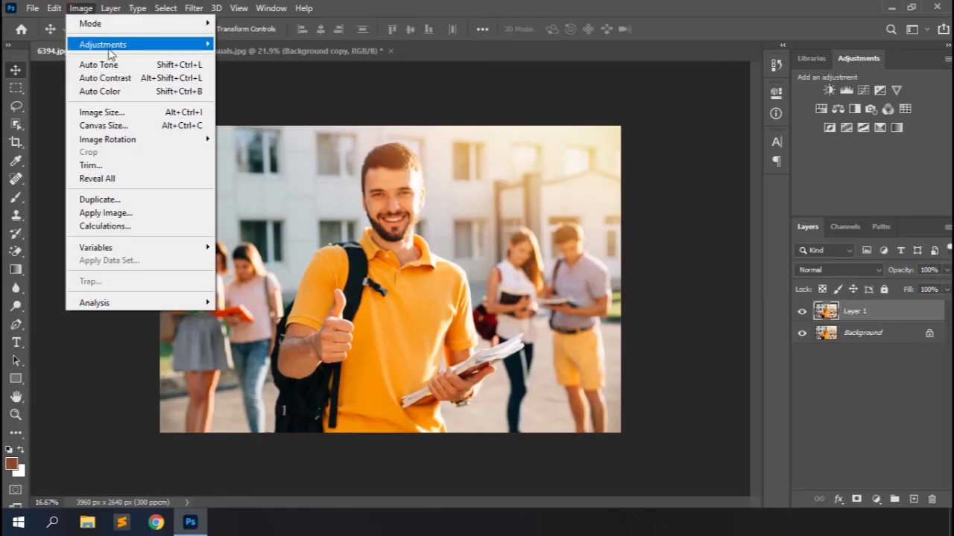
- Undo the plain Equalize and select the smiling man with Object Selection's Select Subject
mouse_move(174, 49)
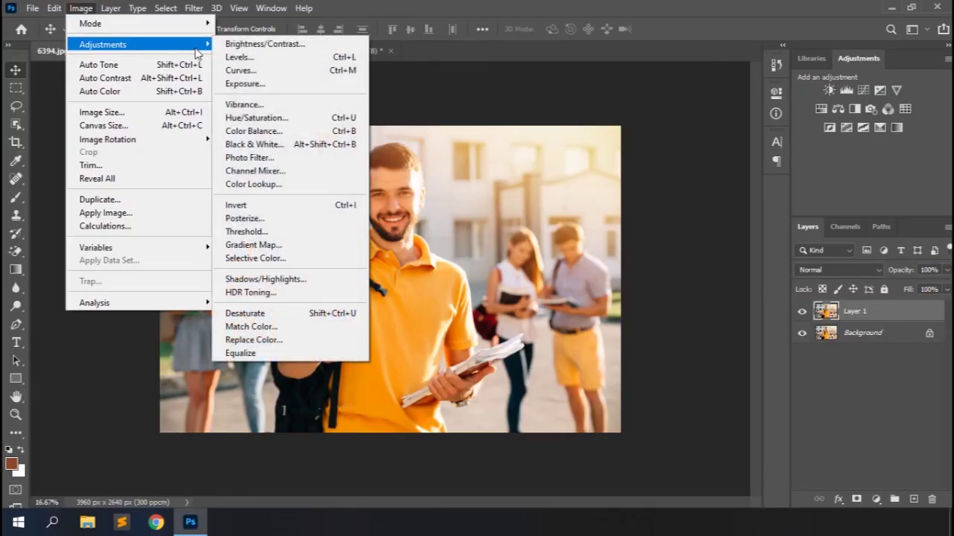
click(240, 353)
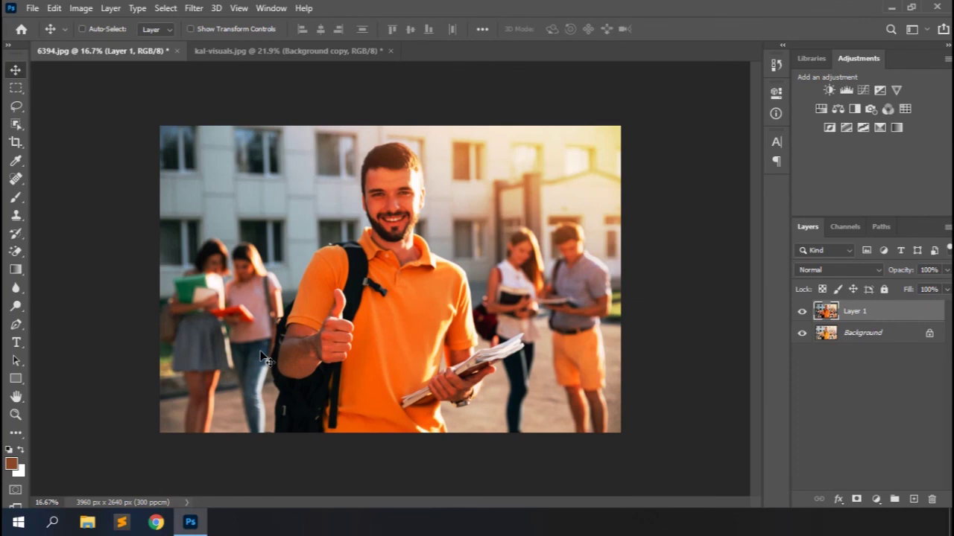
key(ctrl+z)
click(16, 125)
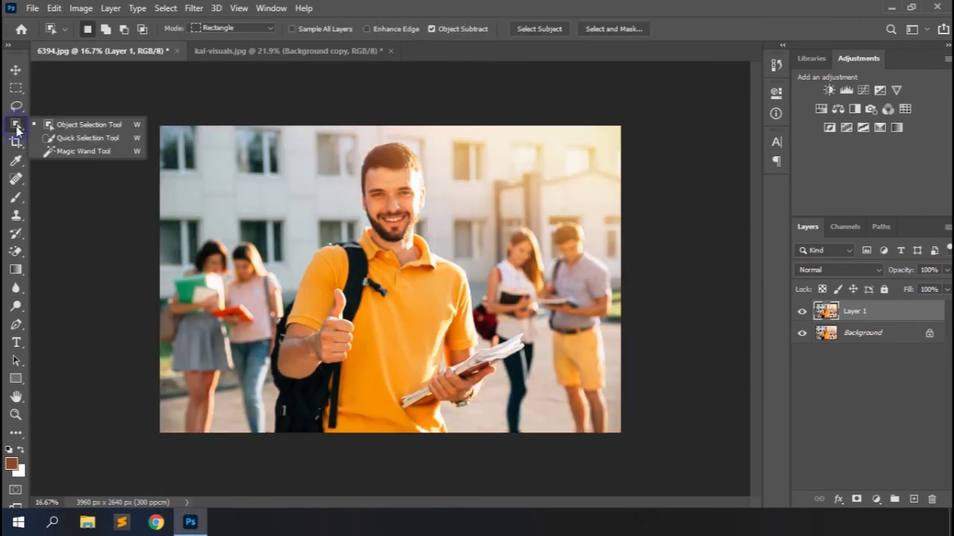
click(72, 126)
click(542, 29)
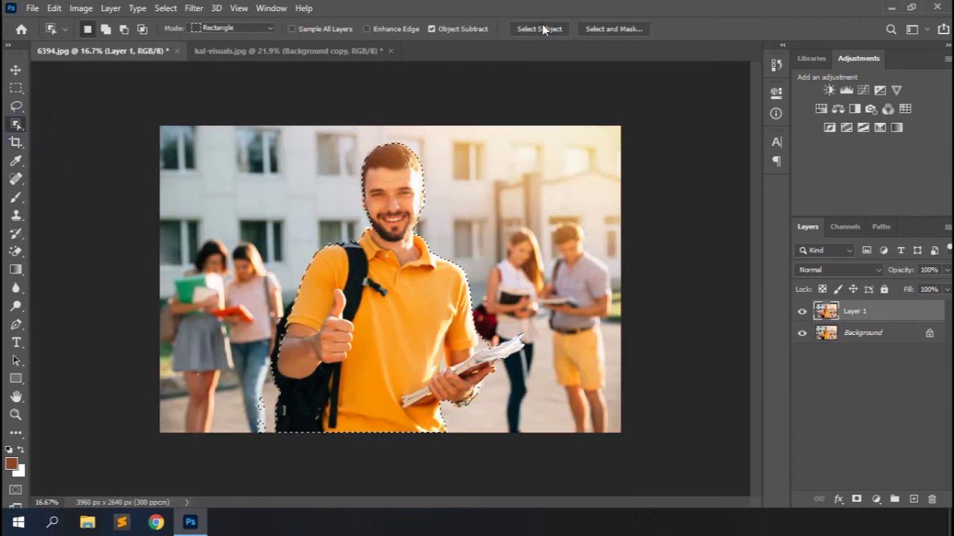
- Apply Equalize to the entire image based on the selected man
click(81, 9)
mouse_move(87, 47)
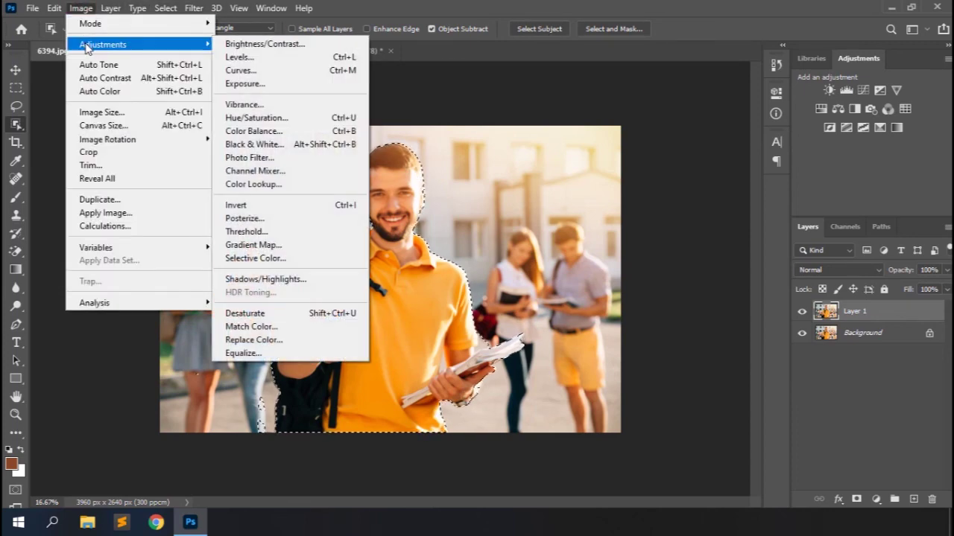
click(266, 356)
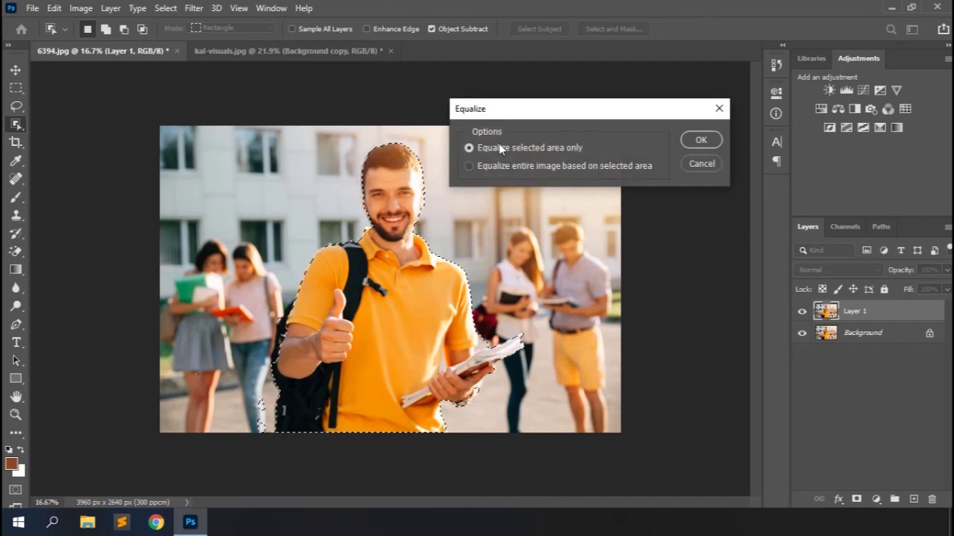
click(491, 166)
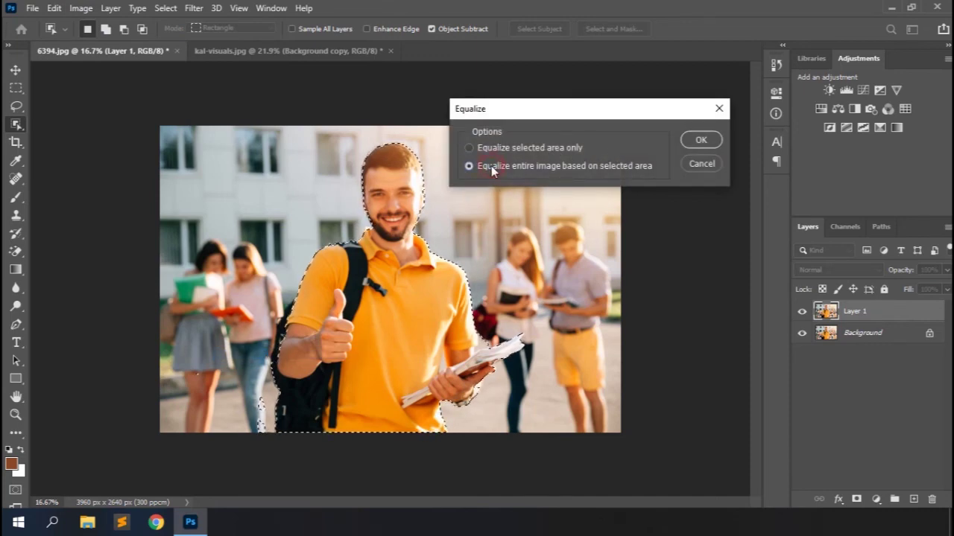
click(702, 141)
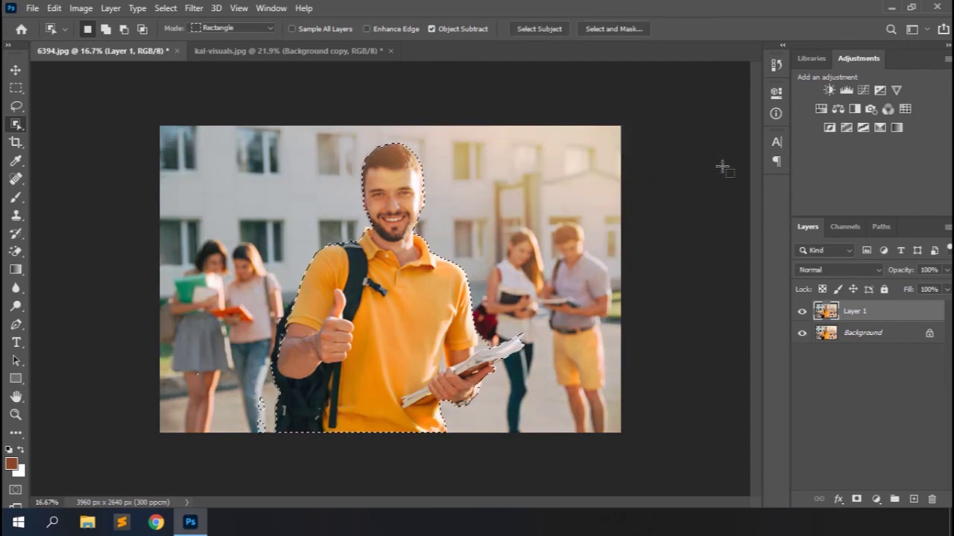
- Toggle Layer 1 off and on to compare with the original, then deselect
click(801, 312)
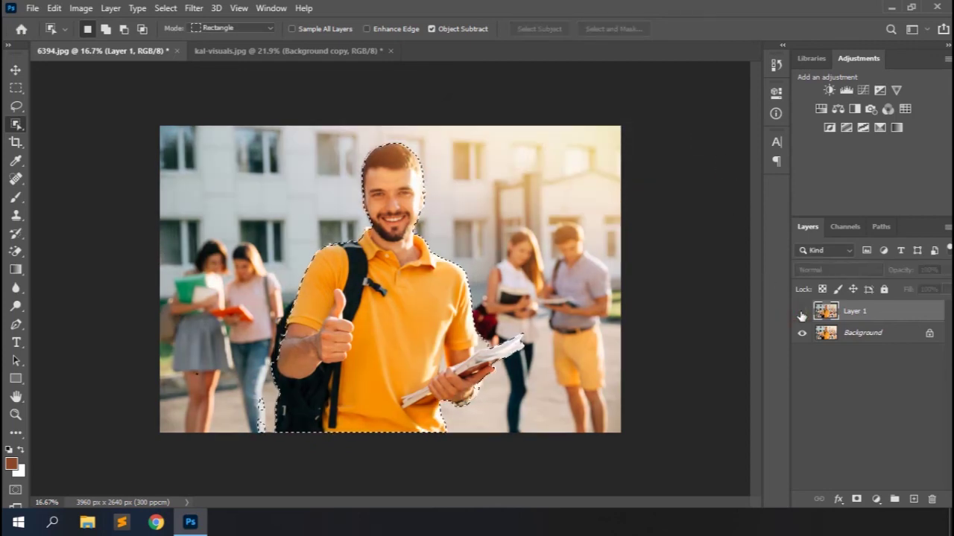
click(802, 313)
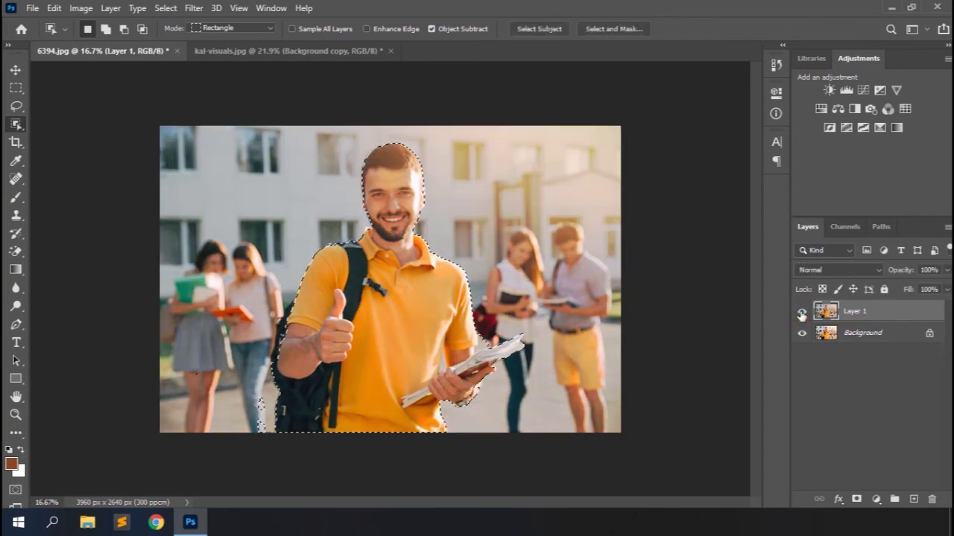
key(ctrl+d)
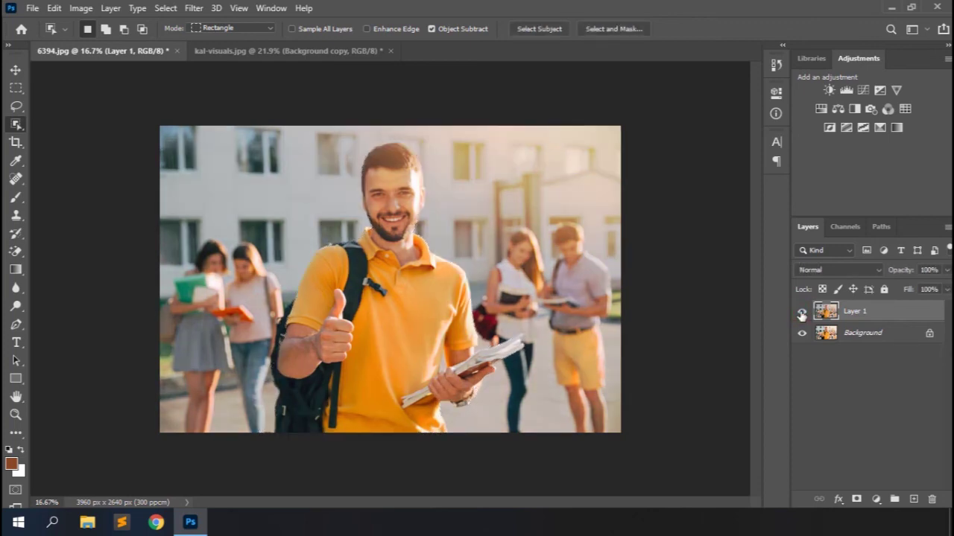